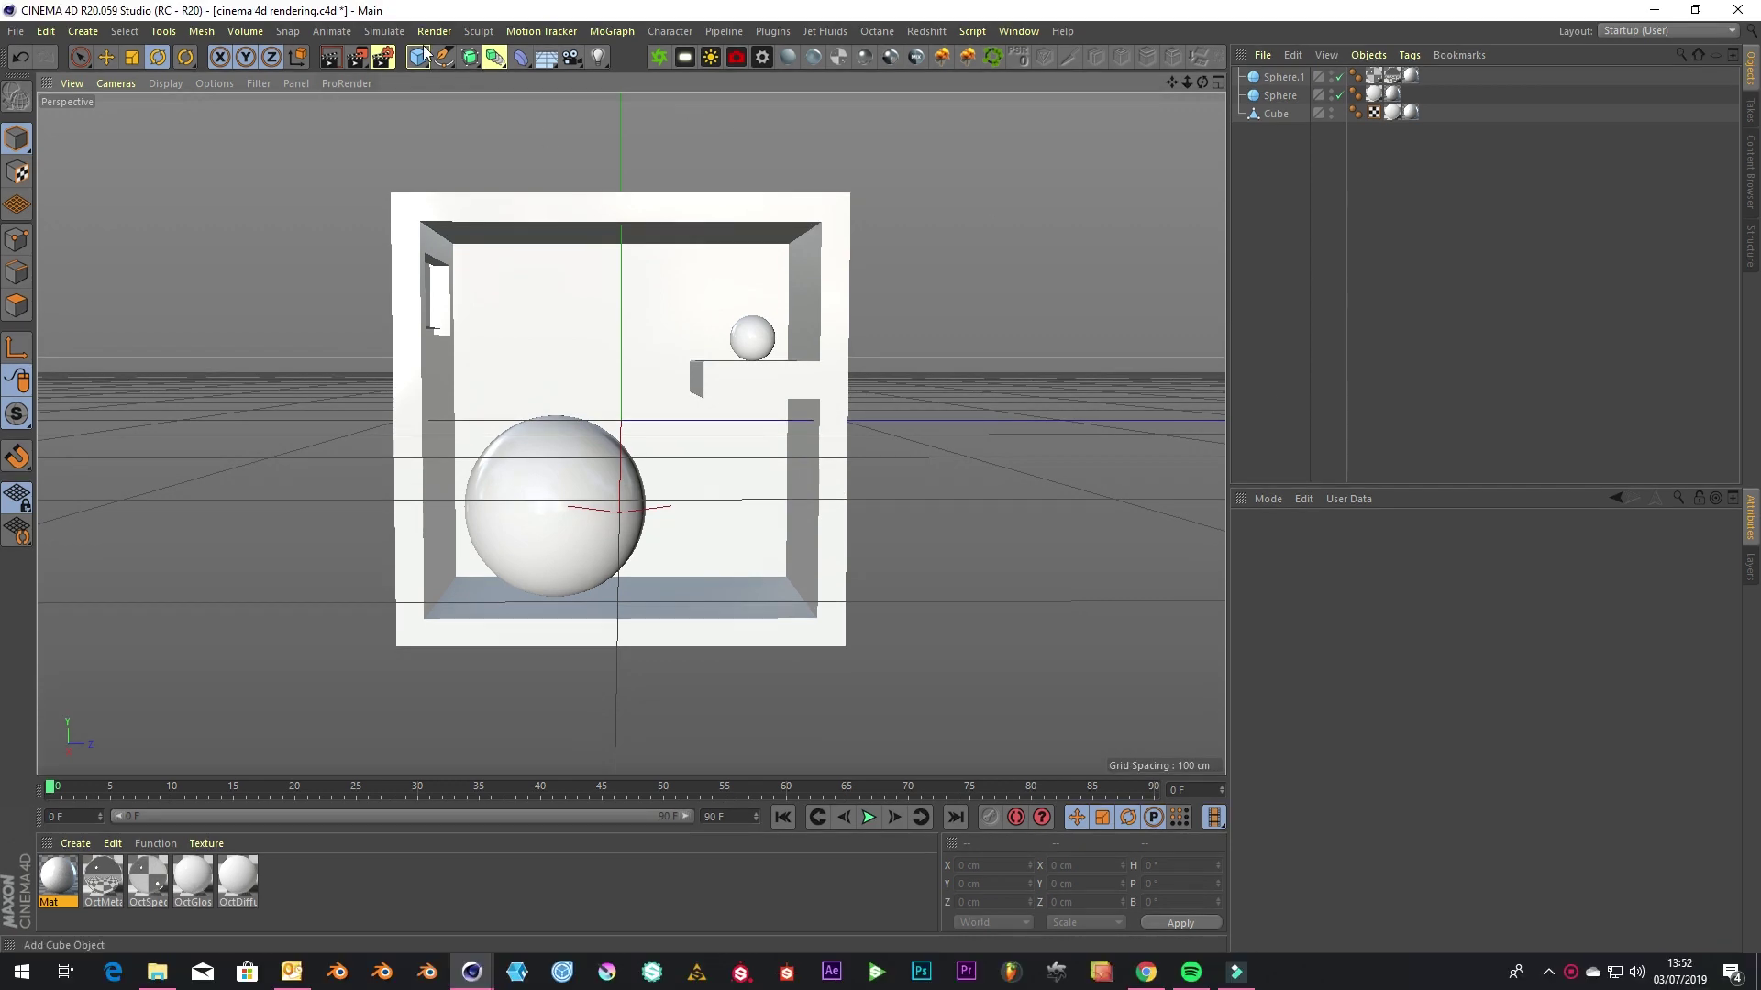
Preview-render the box scene with its two spheres, then return to the editor view
{"action": "left_click", "coordinate": [434, 31]}
{"action": "left_click", "coordinate": [449, 48]}
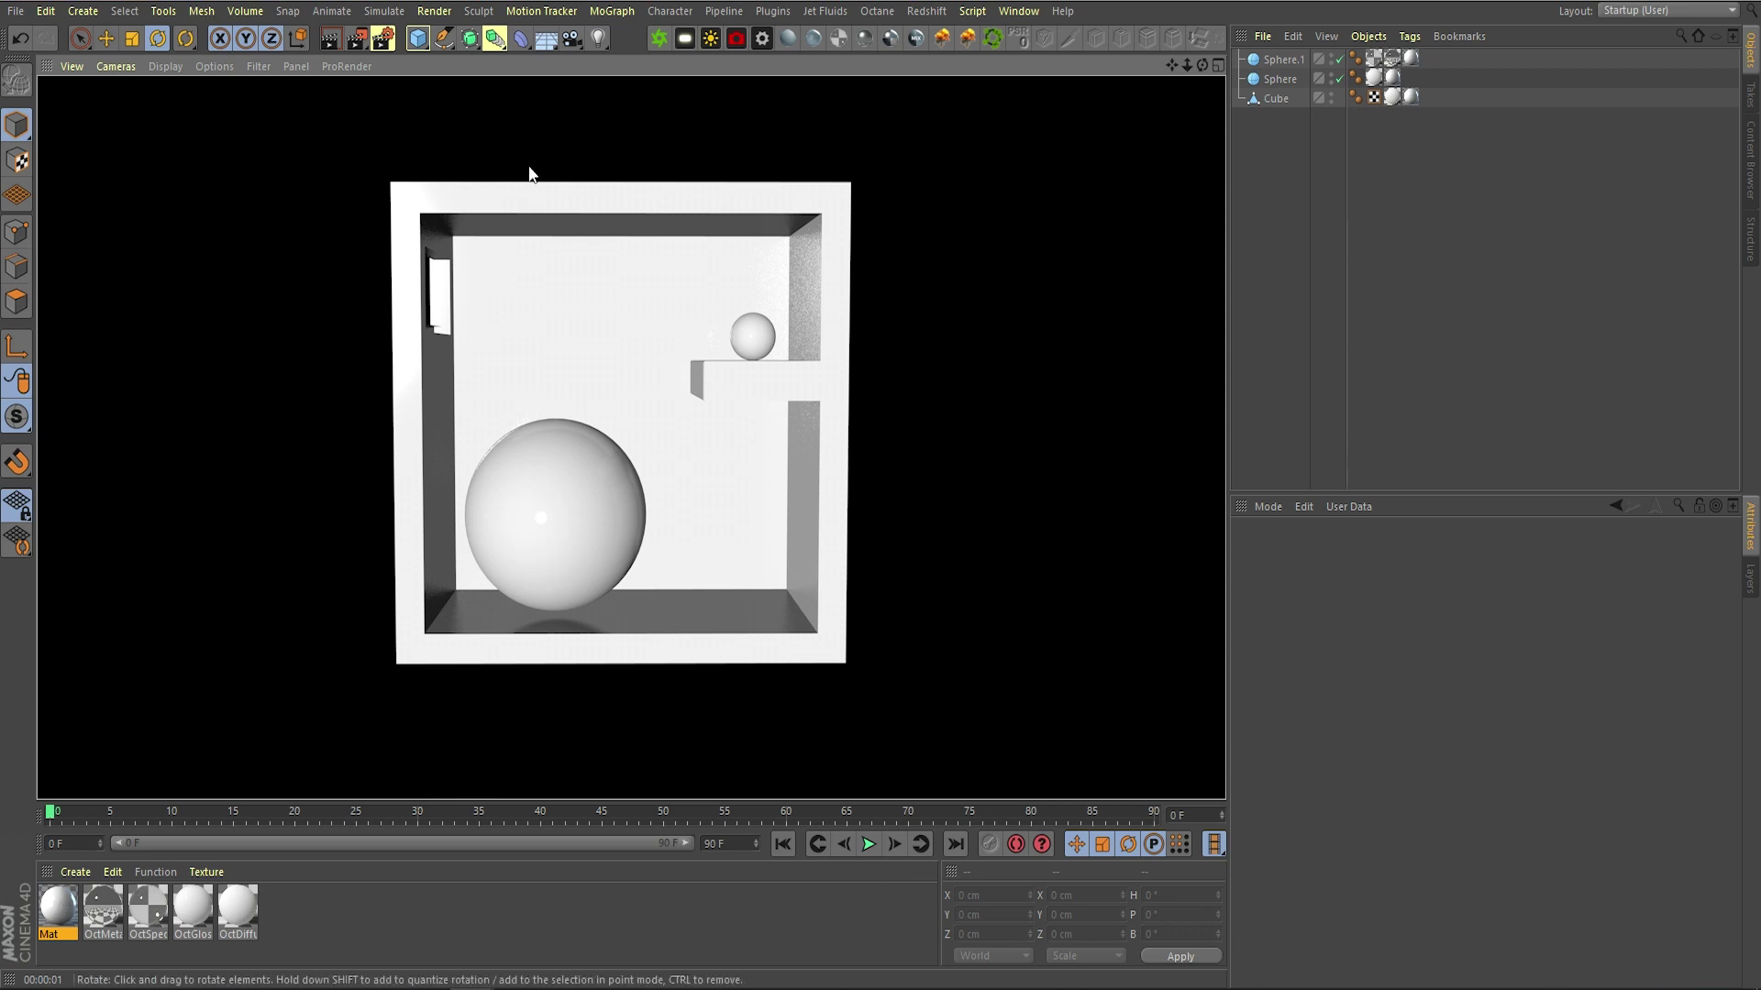
{"action": "left_click", "coordinate": [1053, 181]}
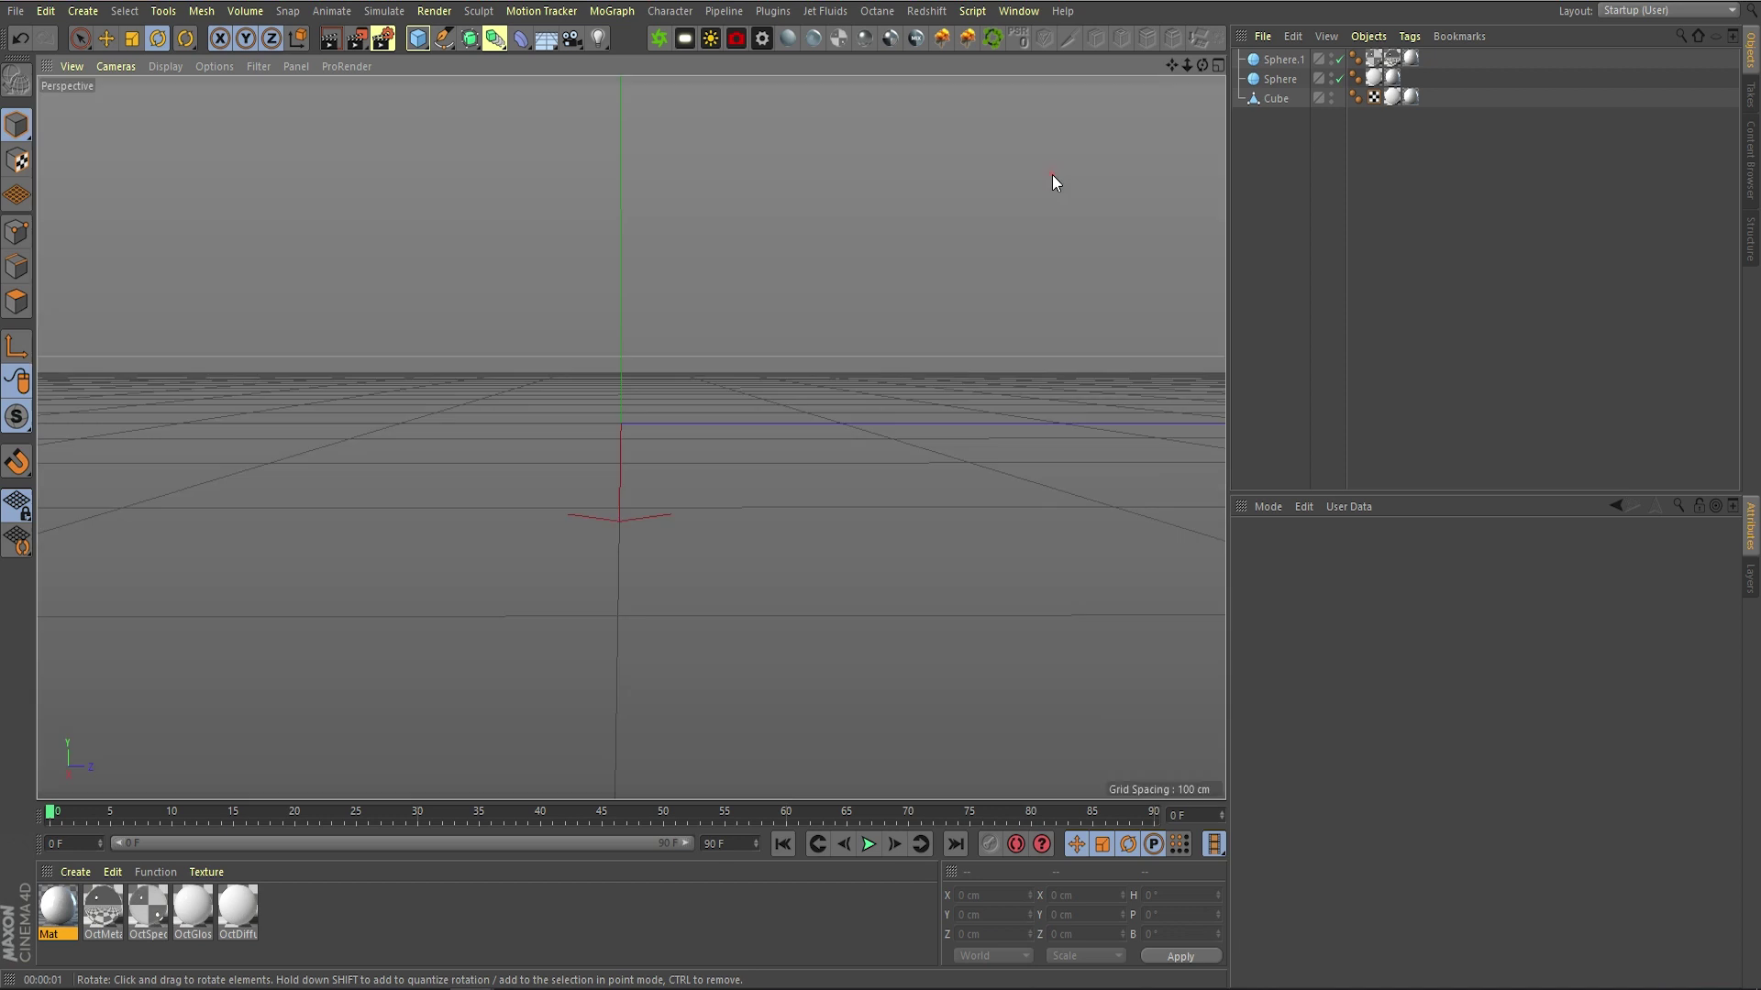
Add a Physical Sky object to the scene and deselect it
{"action": "left_click", "coordinate": [83, 11]}
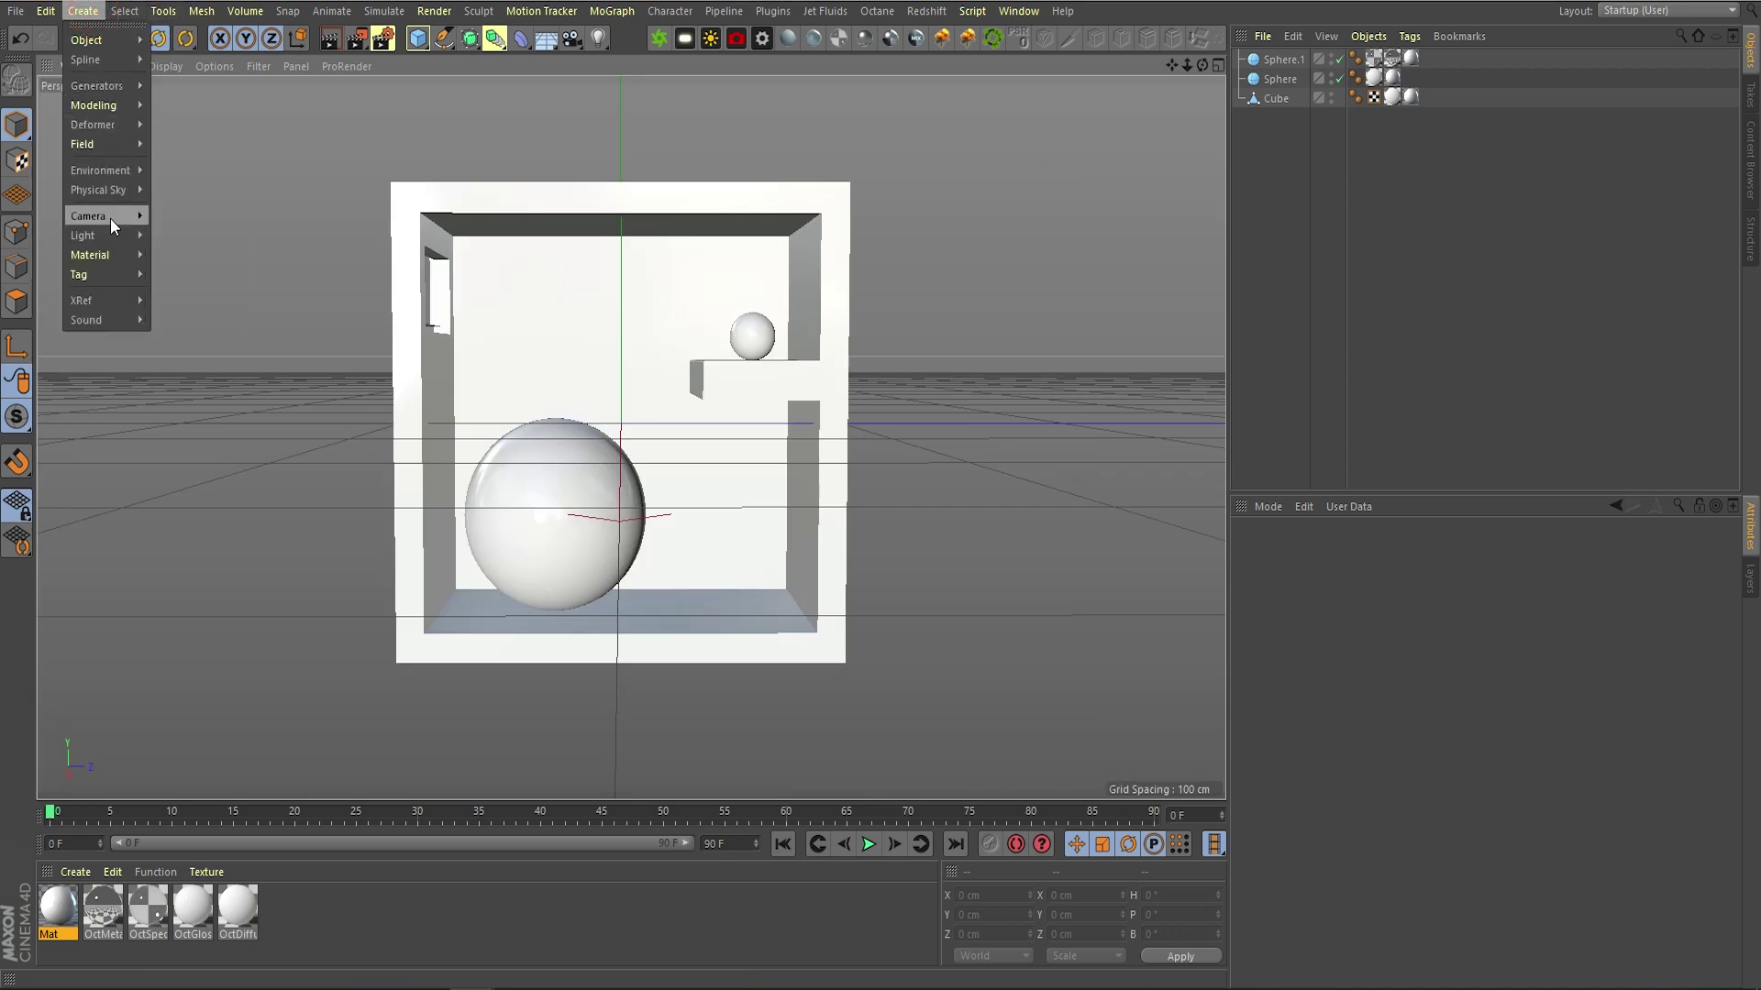
{"action": "mouse_move", "coordinate": [103, 190]}
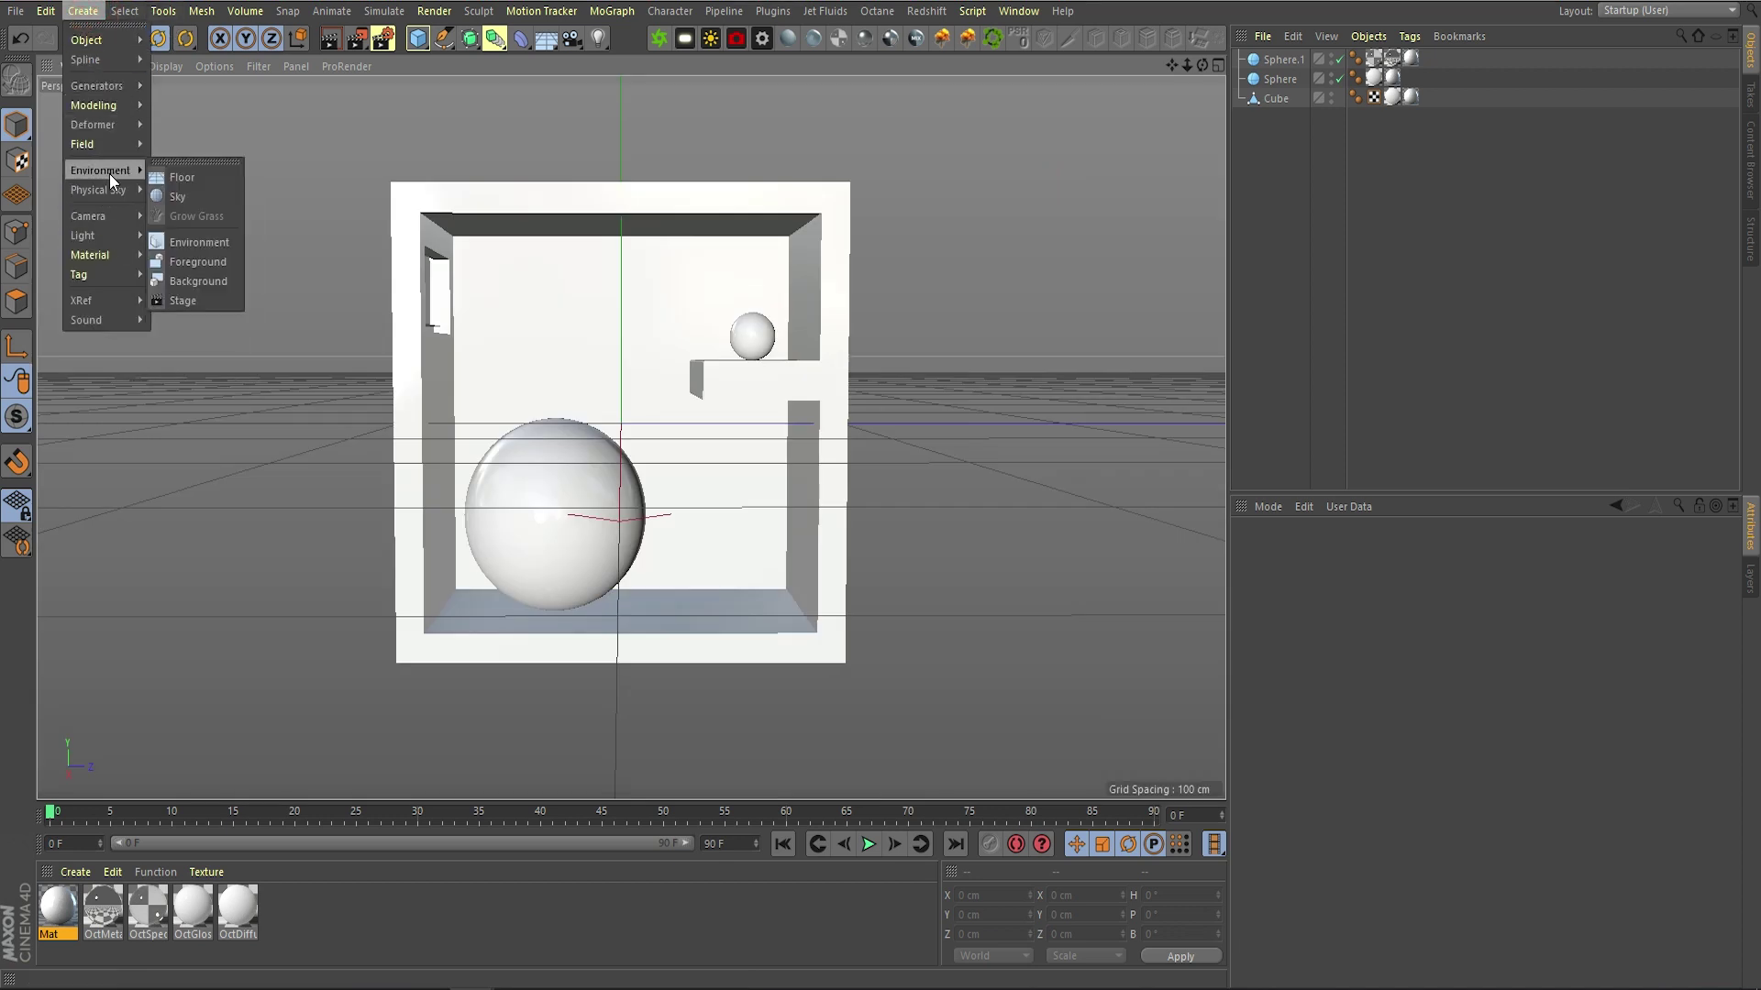
{"action": "left_click", "coordinate": [183, 196]}
{"action": "left_click", "coordinate": [1384, 266]}
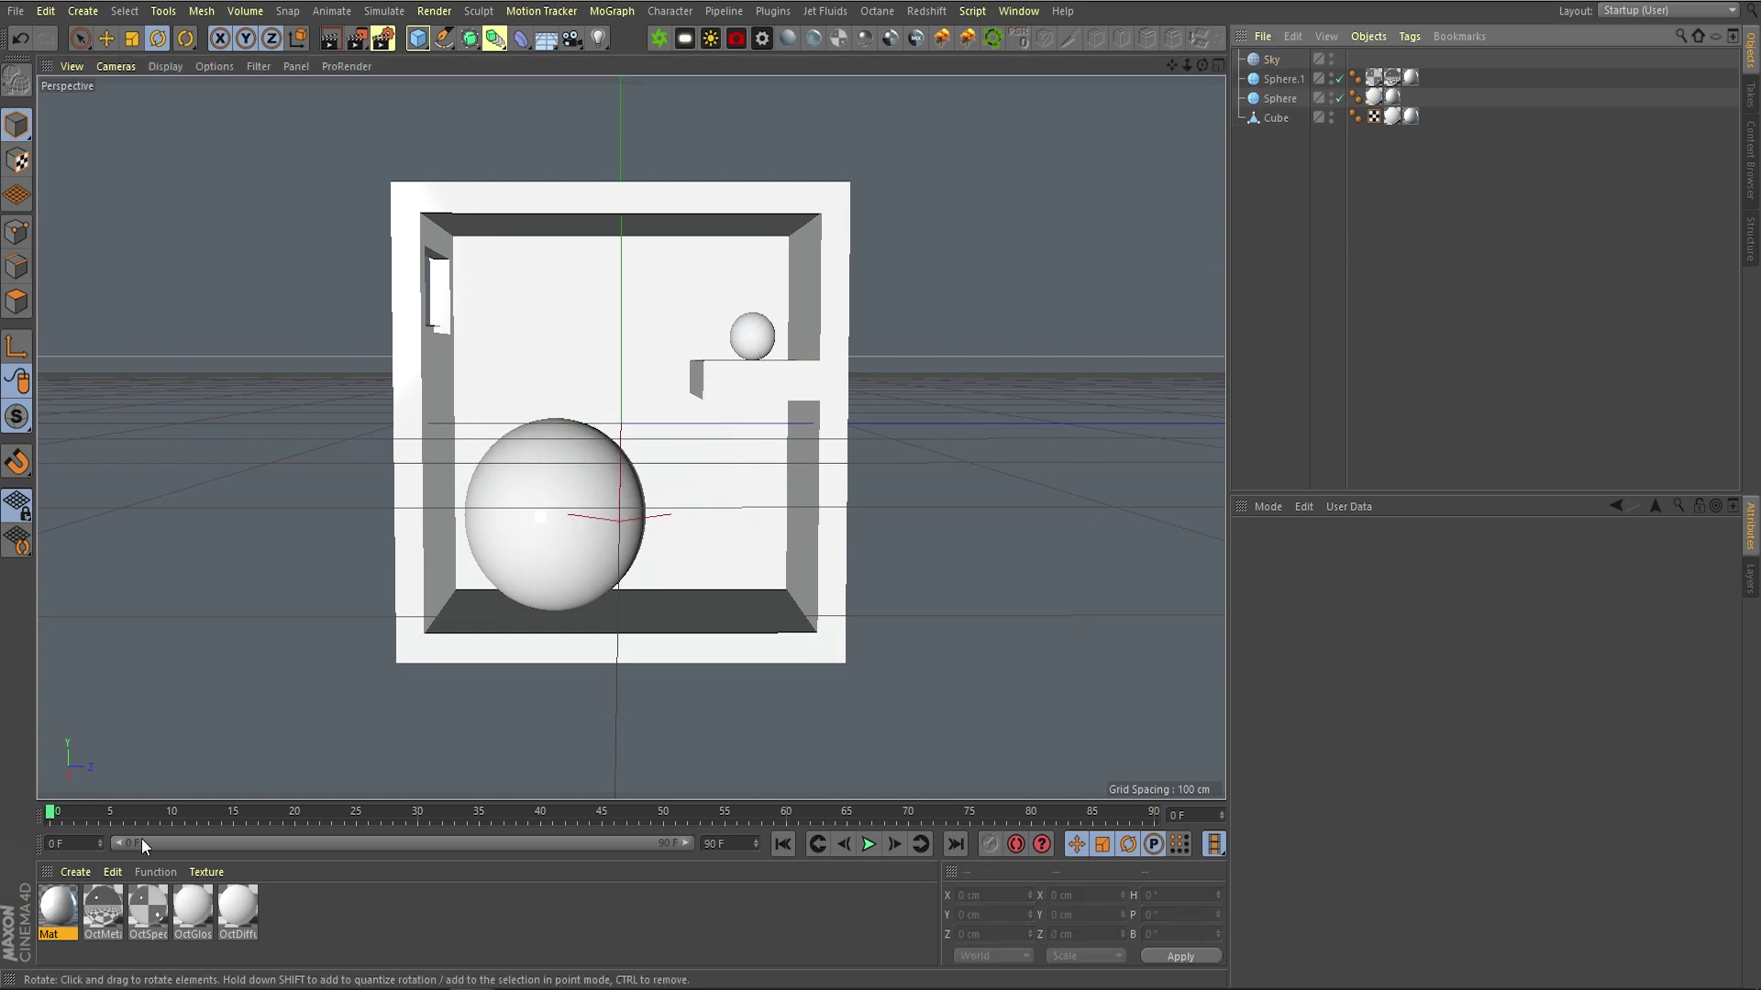
Create a new material Mat.1 with Reflectance off and Luminance on
{"action": "left_click", "coordinate": [75, 872]}
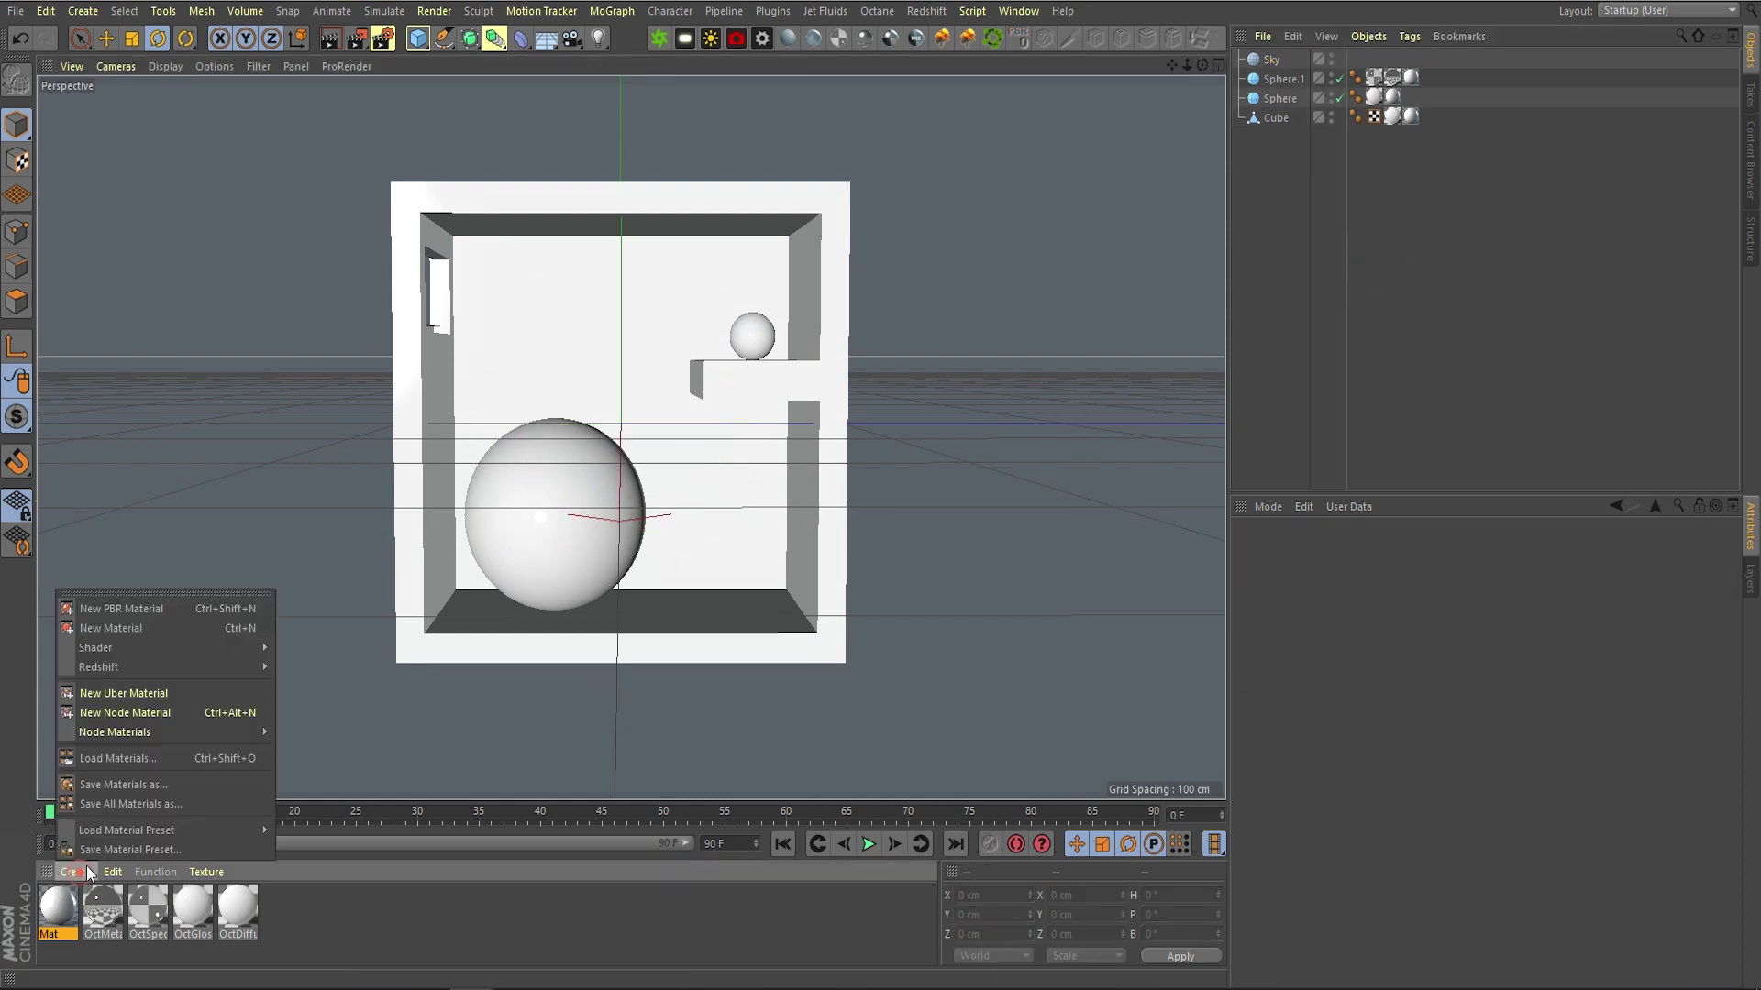
{"action": "left_click", "coordinate": [126, 633]}
{"action": "double_click", "coordinate": [58, 913]}
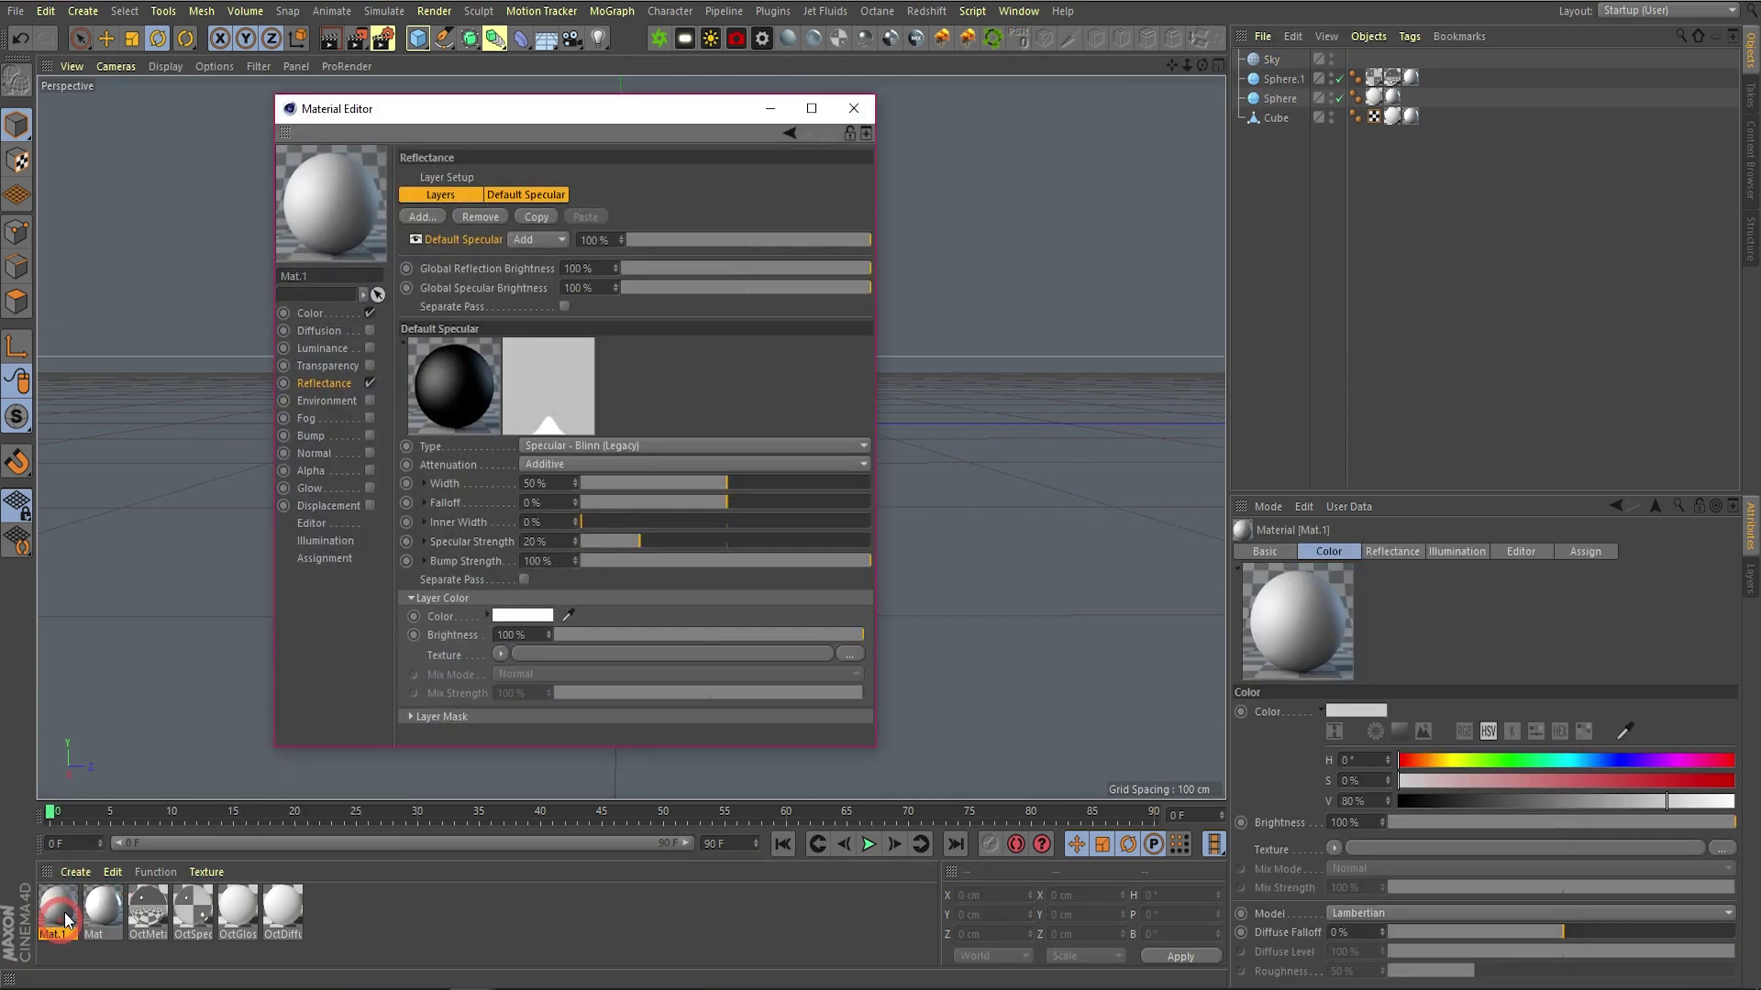
{"action": "left_click", "coordinate": [339, 349]}
{"action": "left_click", "coordinate": [370, 383]}
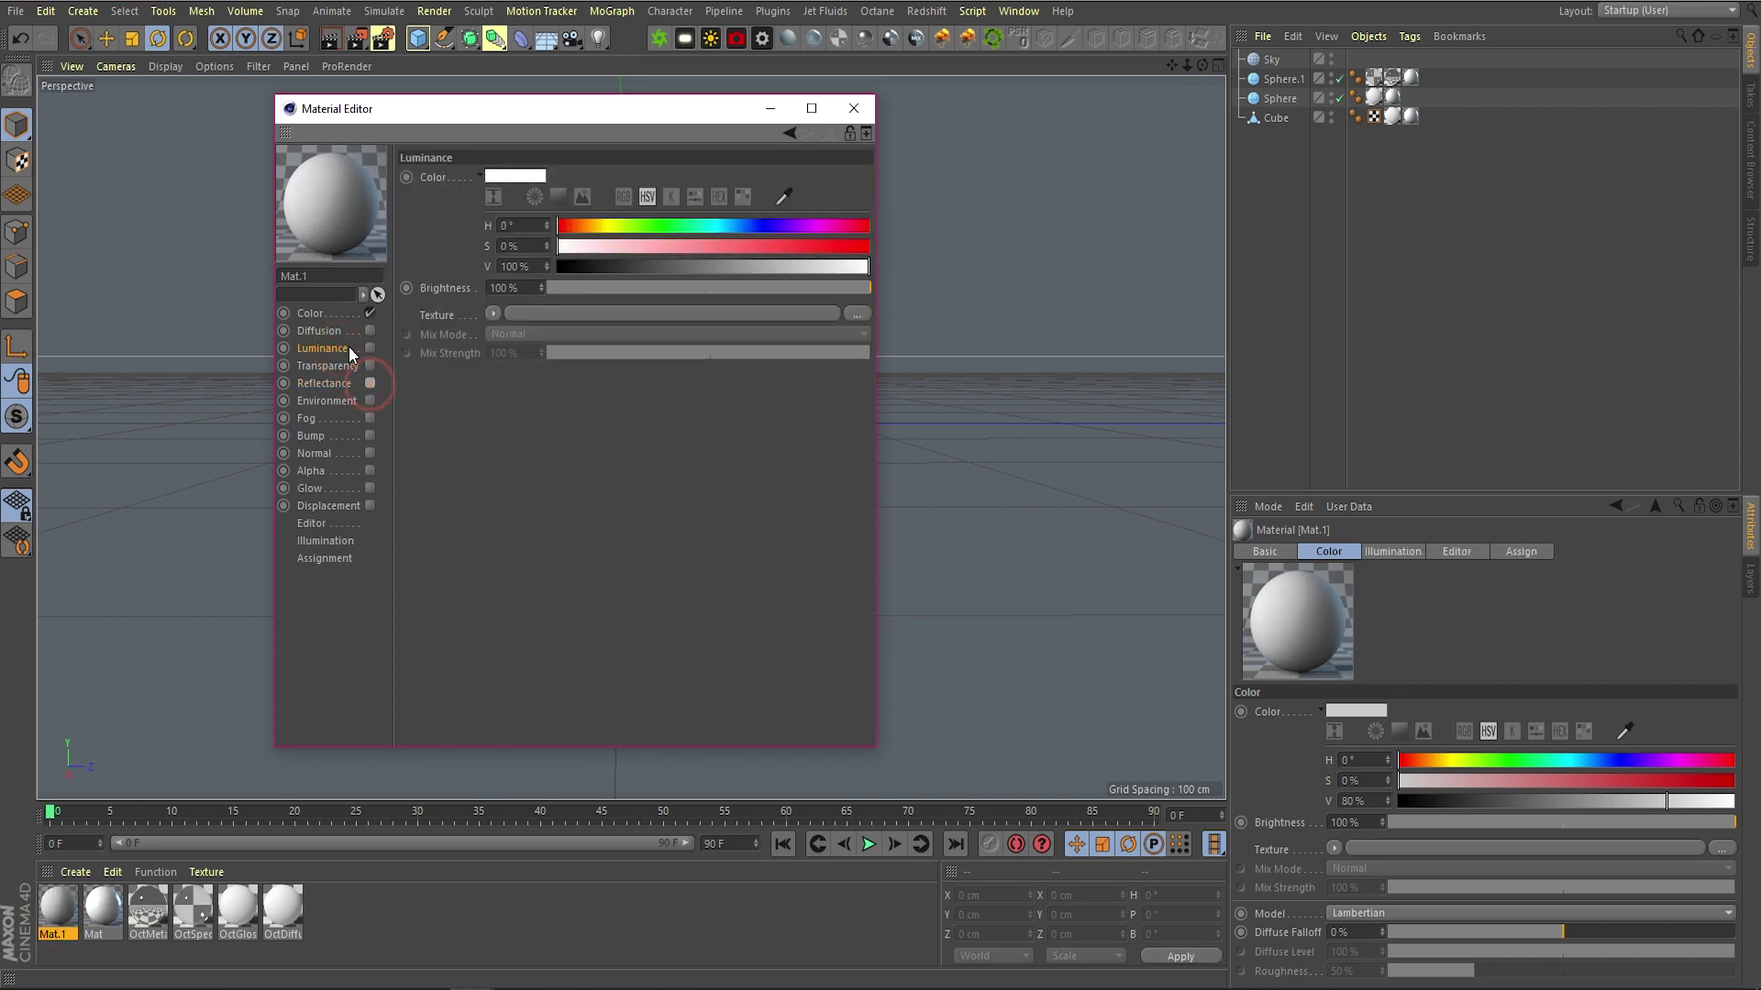
{"action": "left_click", "coordinate": [368, 349]}
Load the Through Trees Sunset HDR as luminance texture at exposure 2.4, and disable Color
{"action": "left_click", "coordinate": [492, 313]}
{"action": "left_click", "coordinate": [521, 353]}
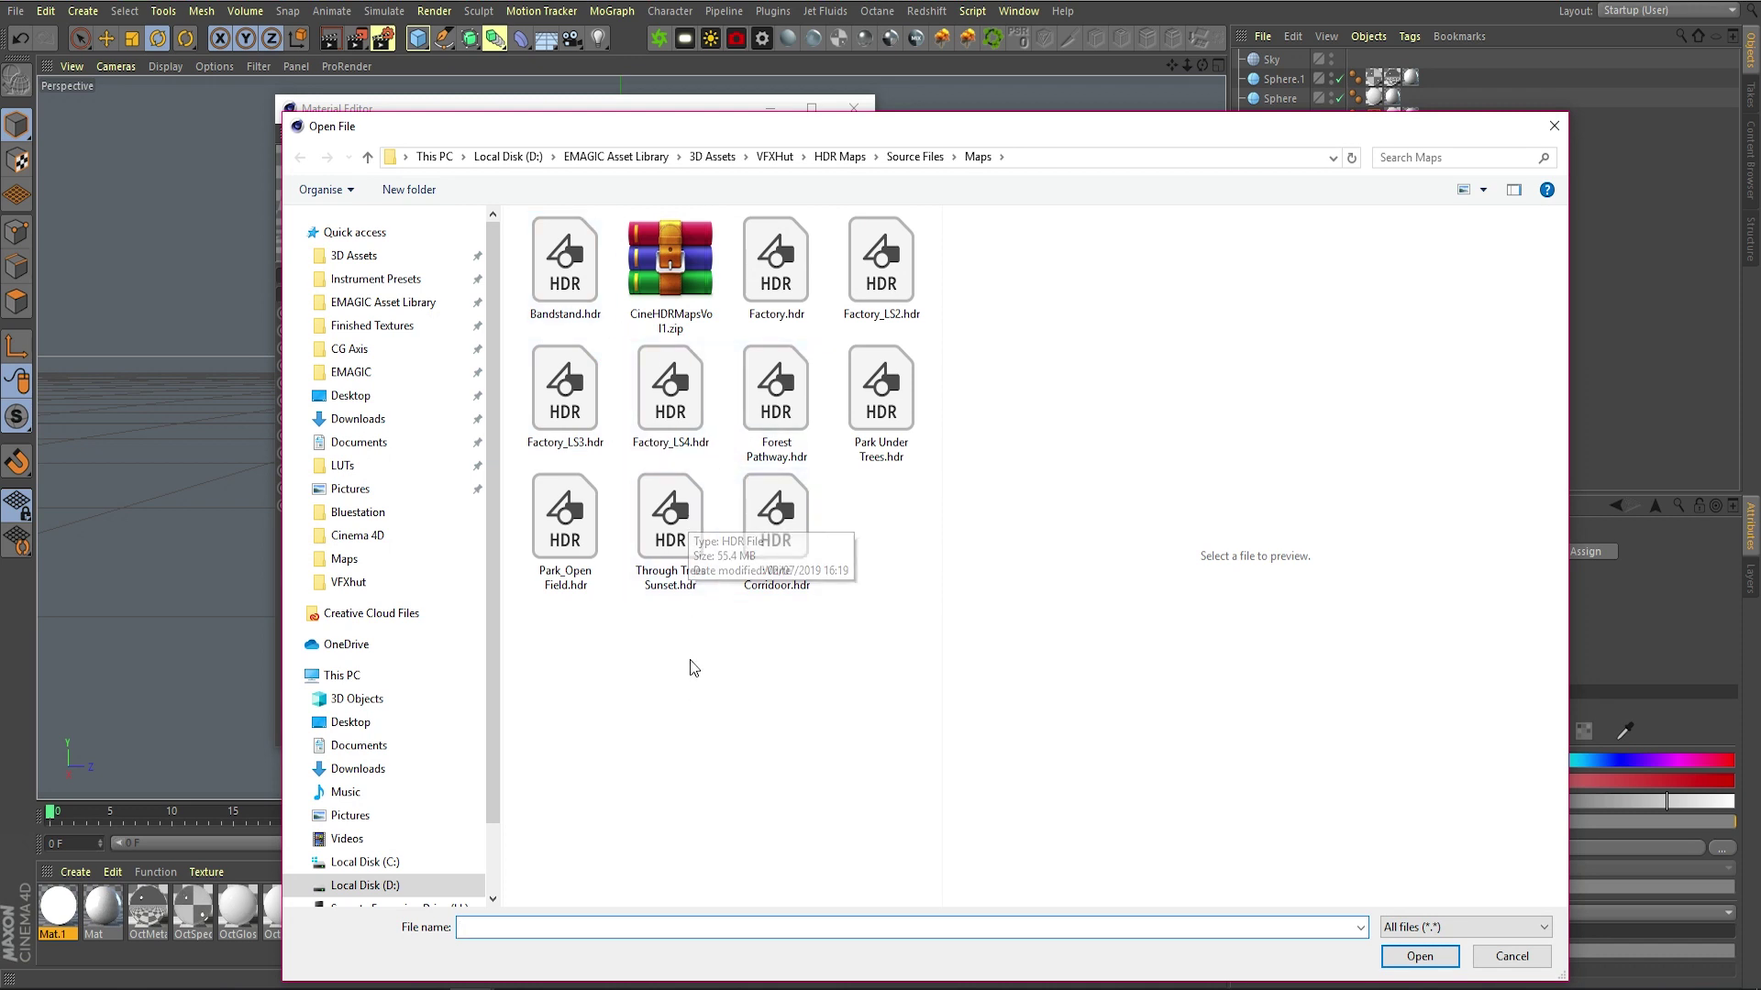
{"action": "double_click", "coordinate": [673, 492]}
{"action": "left_click", "coordinate": [980, 560]}
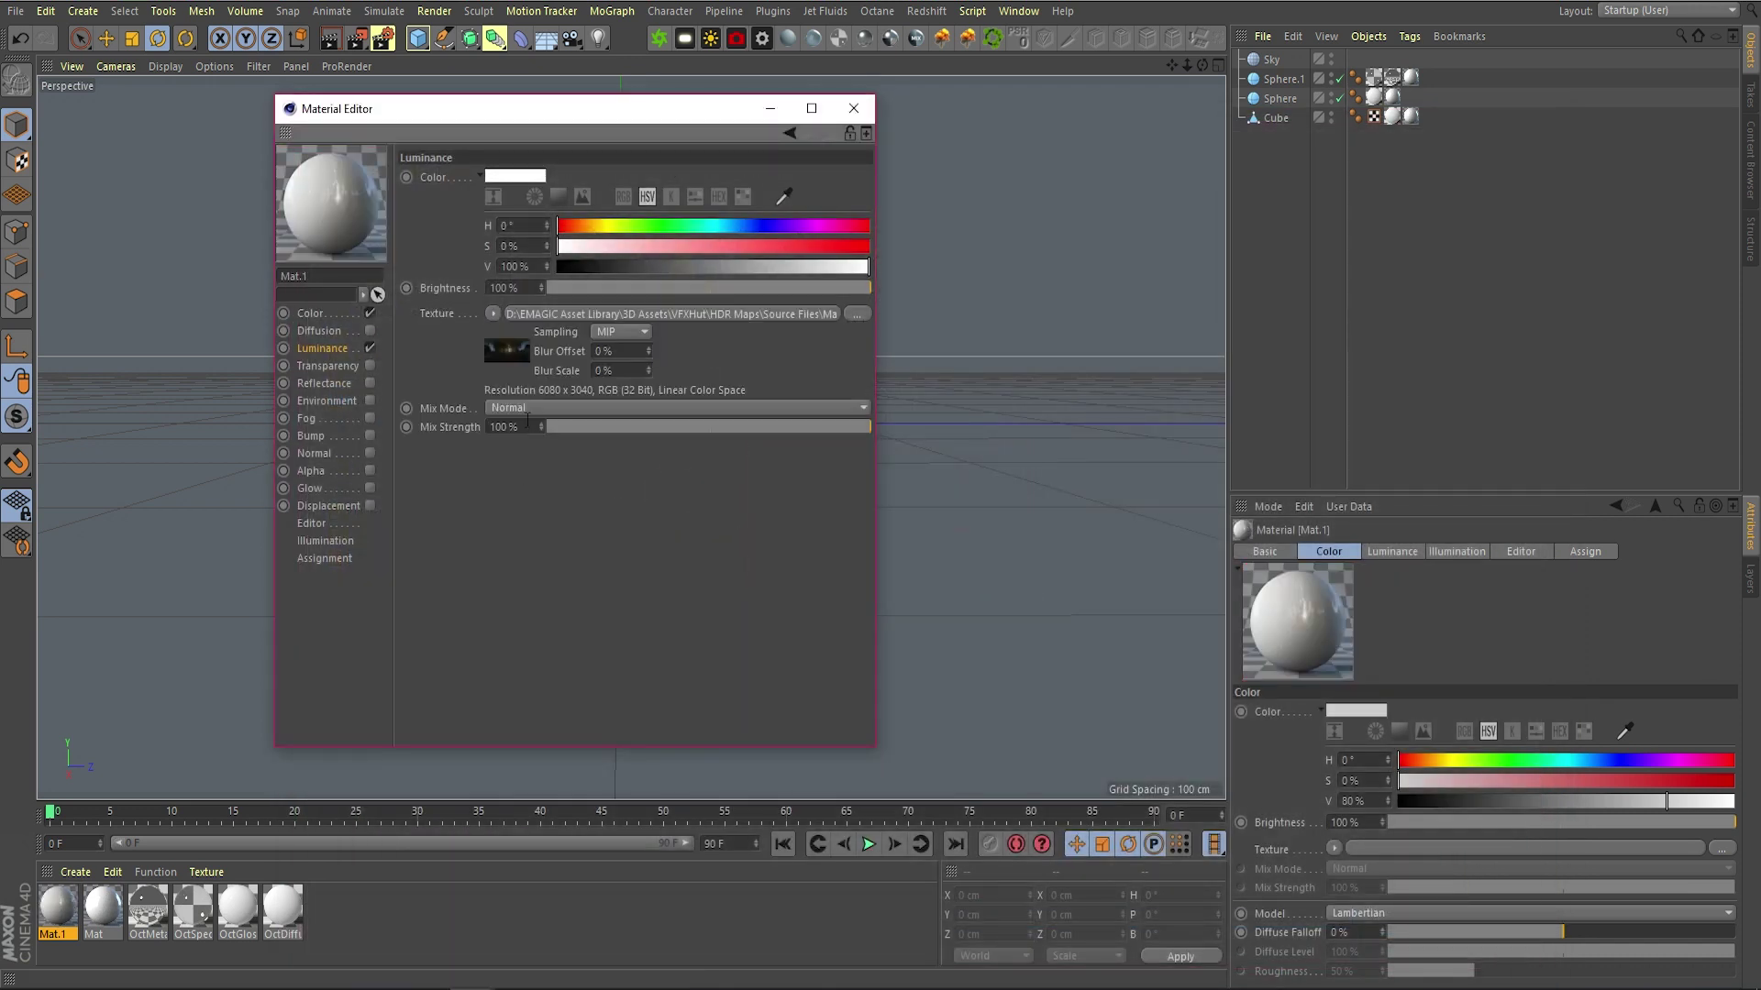
{"action": "left_click", "coordinate": [590, 315]}
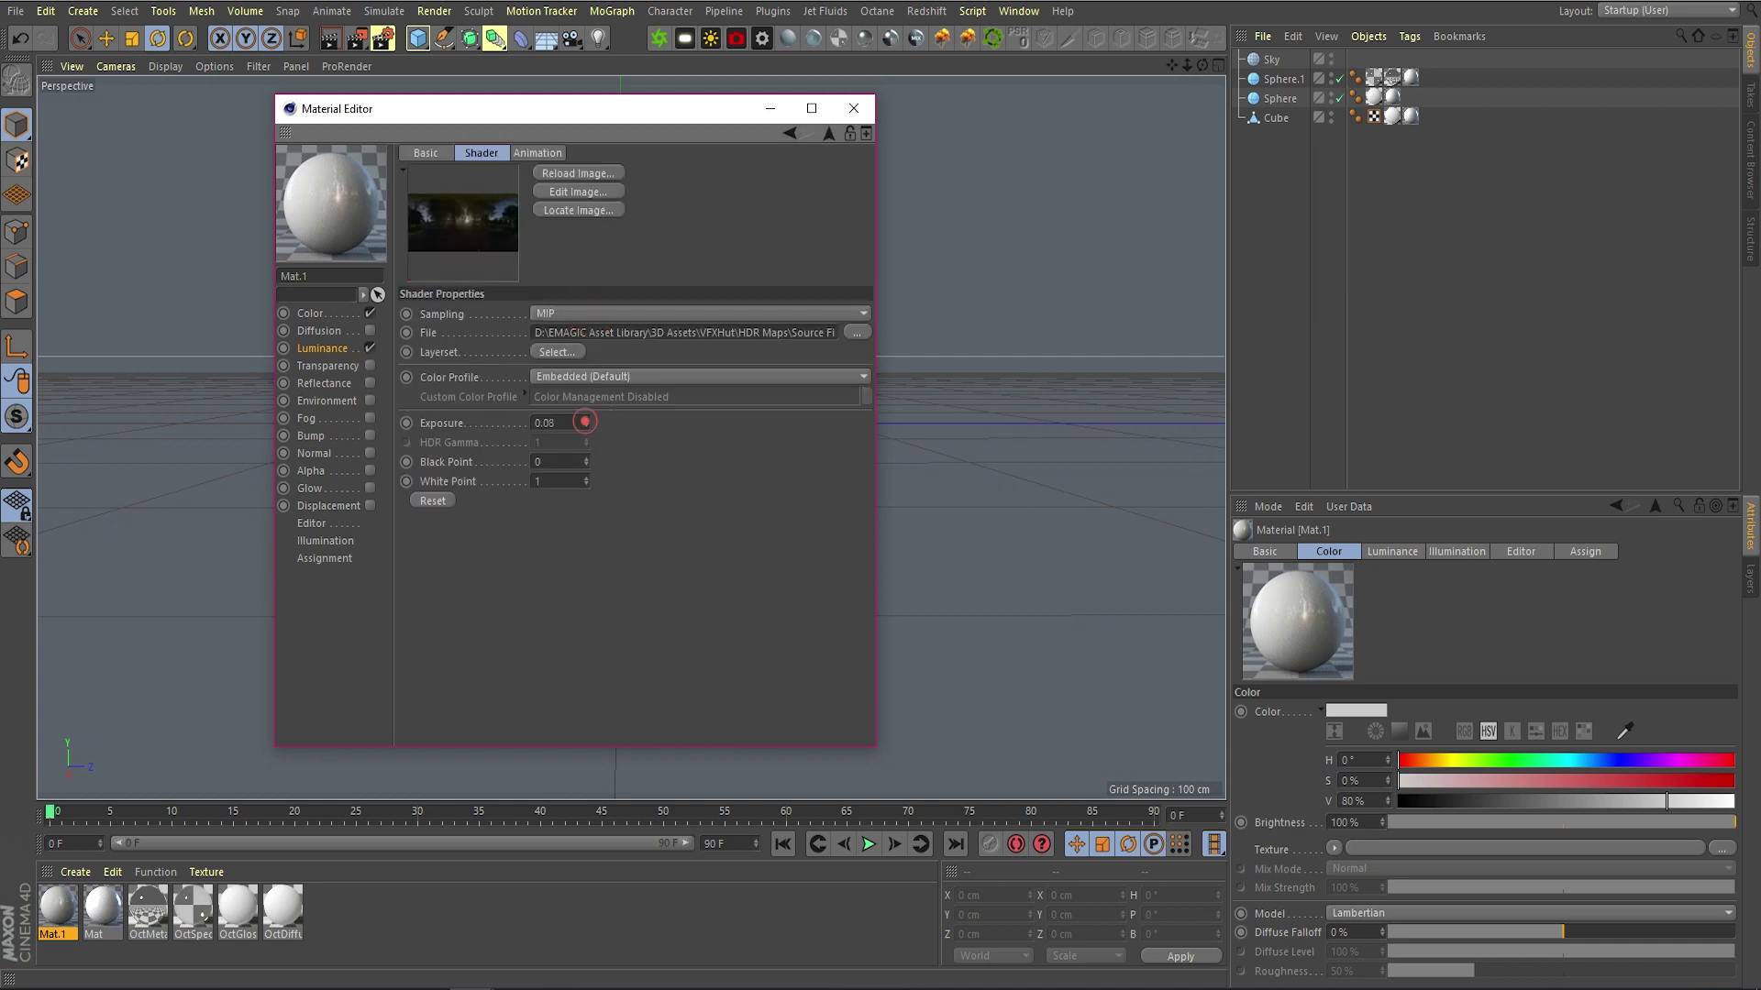
{"action": "left_click_drag", "start_coordinate": [585, 422], "coordinate": [587, 428]}
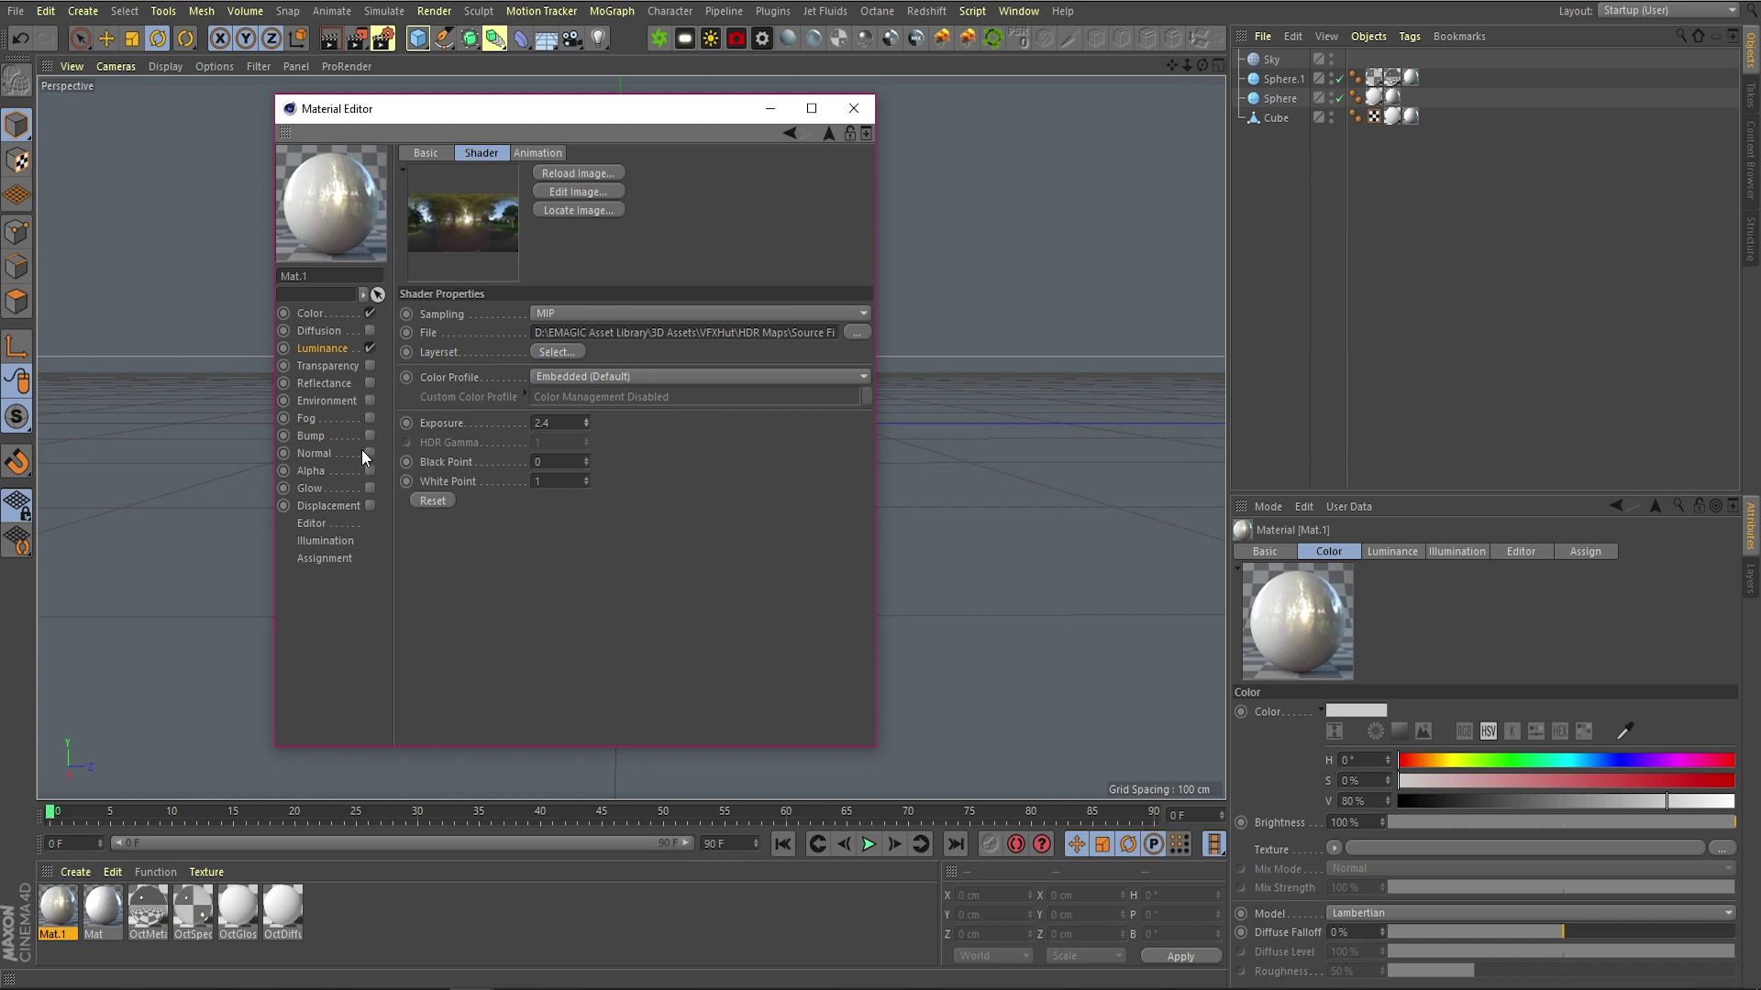
{"action": "left_click", "coordinate": [369, 314]}
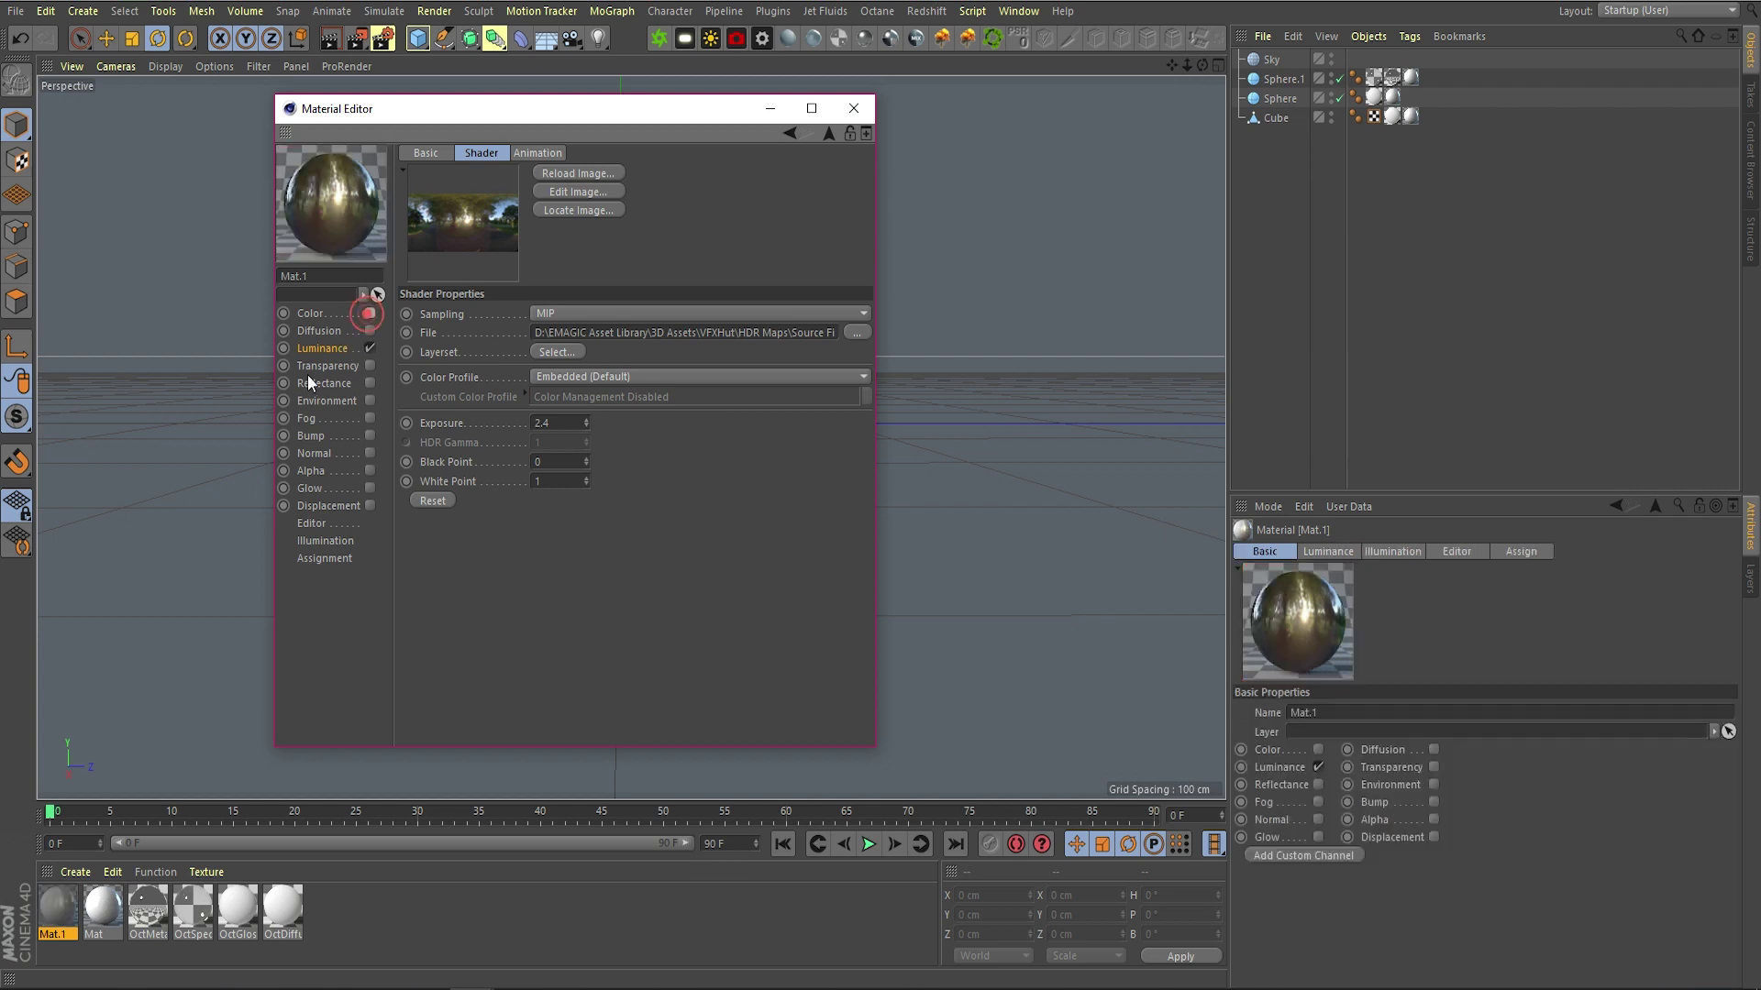
Set the material's illumination to Polygon Light with Receive GI turned off
{"action": "left_click", "coordinate": [326, 542]}
{"action": "left_click", "coordinate": [495, 177]}
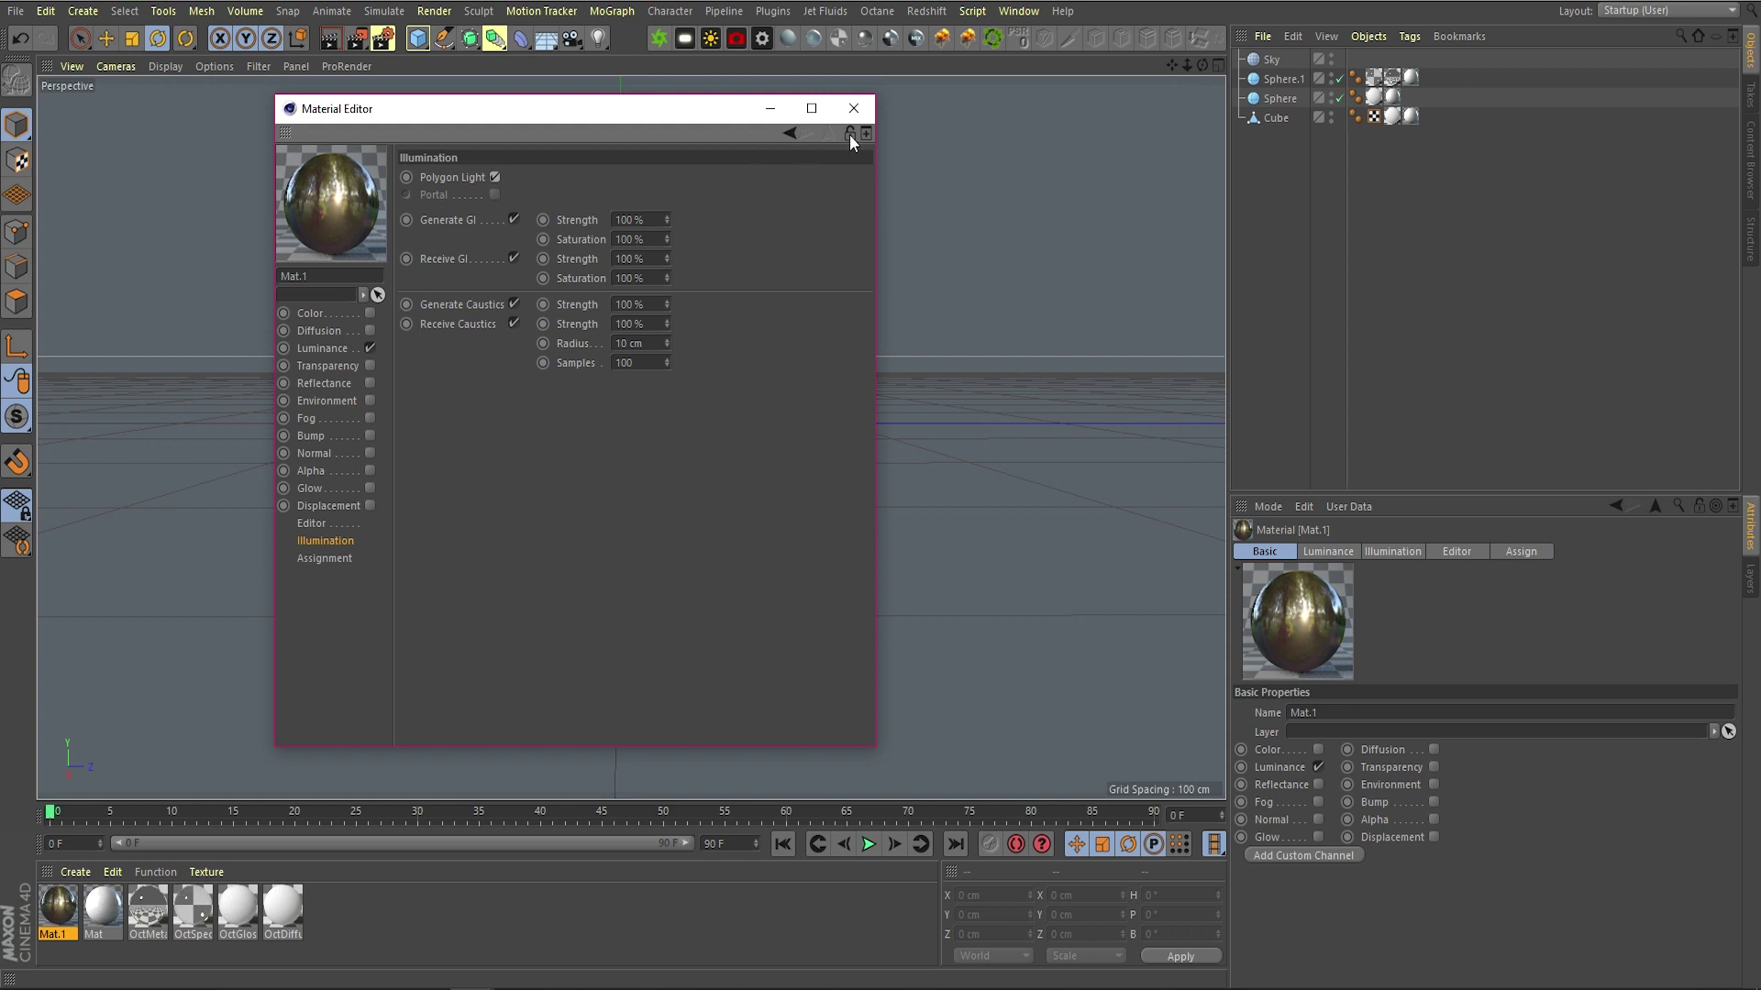
{"action": "left_click", "coordinate": [515, 257]}
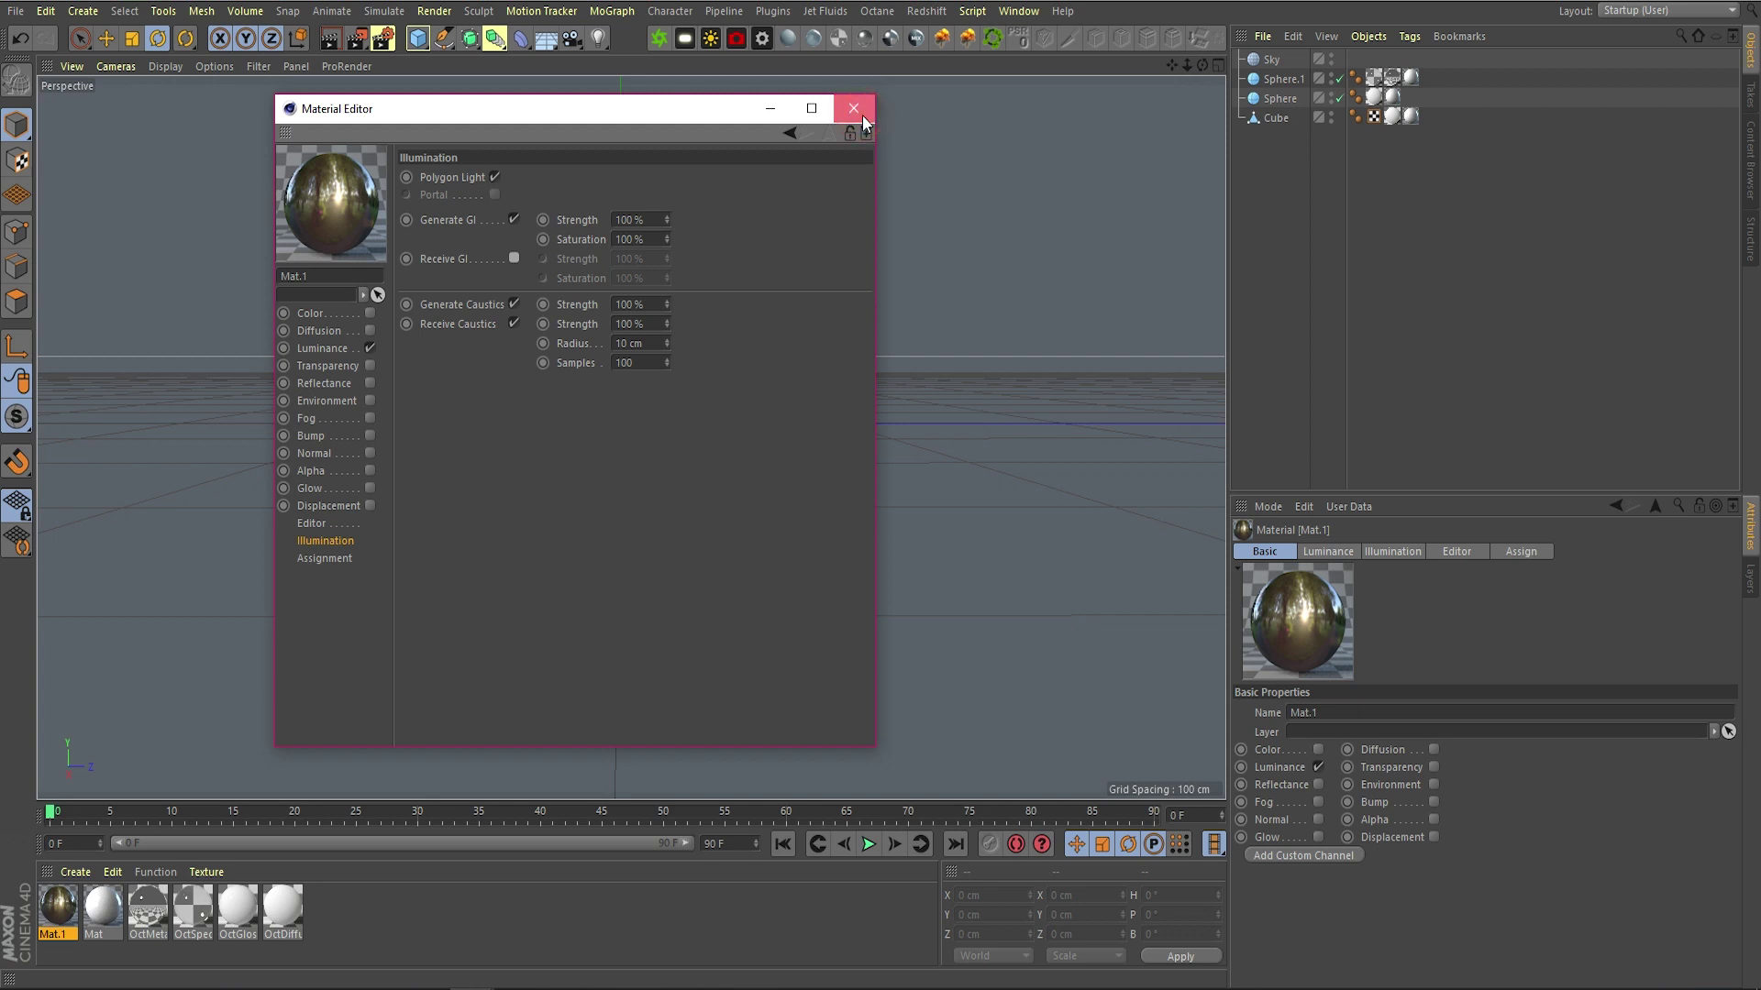
{"action": "left_click", "coordinate": [854, 109]}
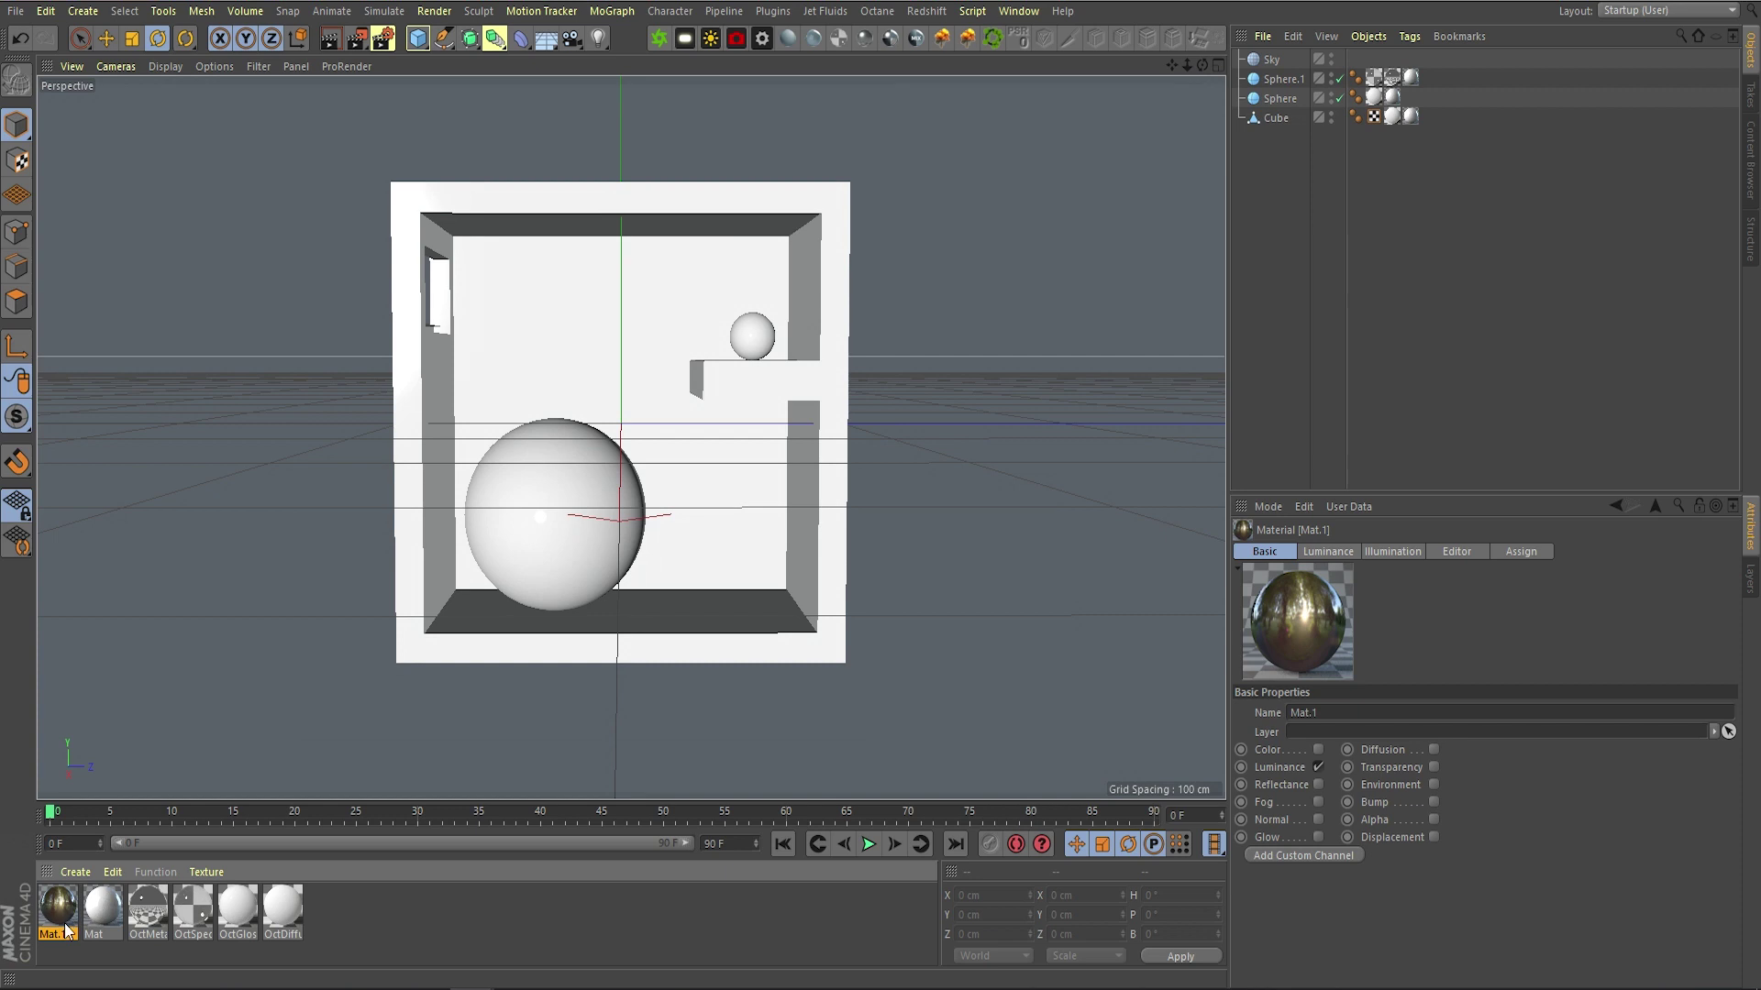
Apply Mat.1 to the Sky object and render a preview with the HDR sky
{"action": "left_click_drag", "start_coordinate": [57, 920], "coordinate": [1273, 61]}
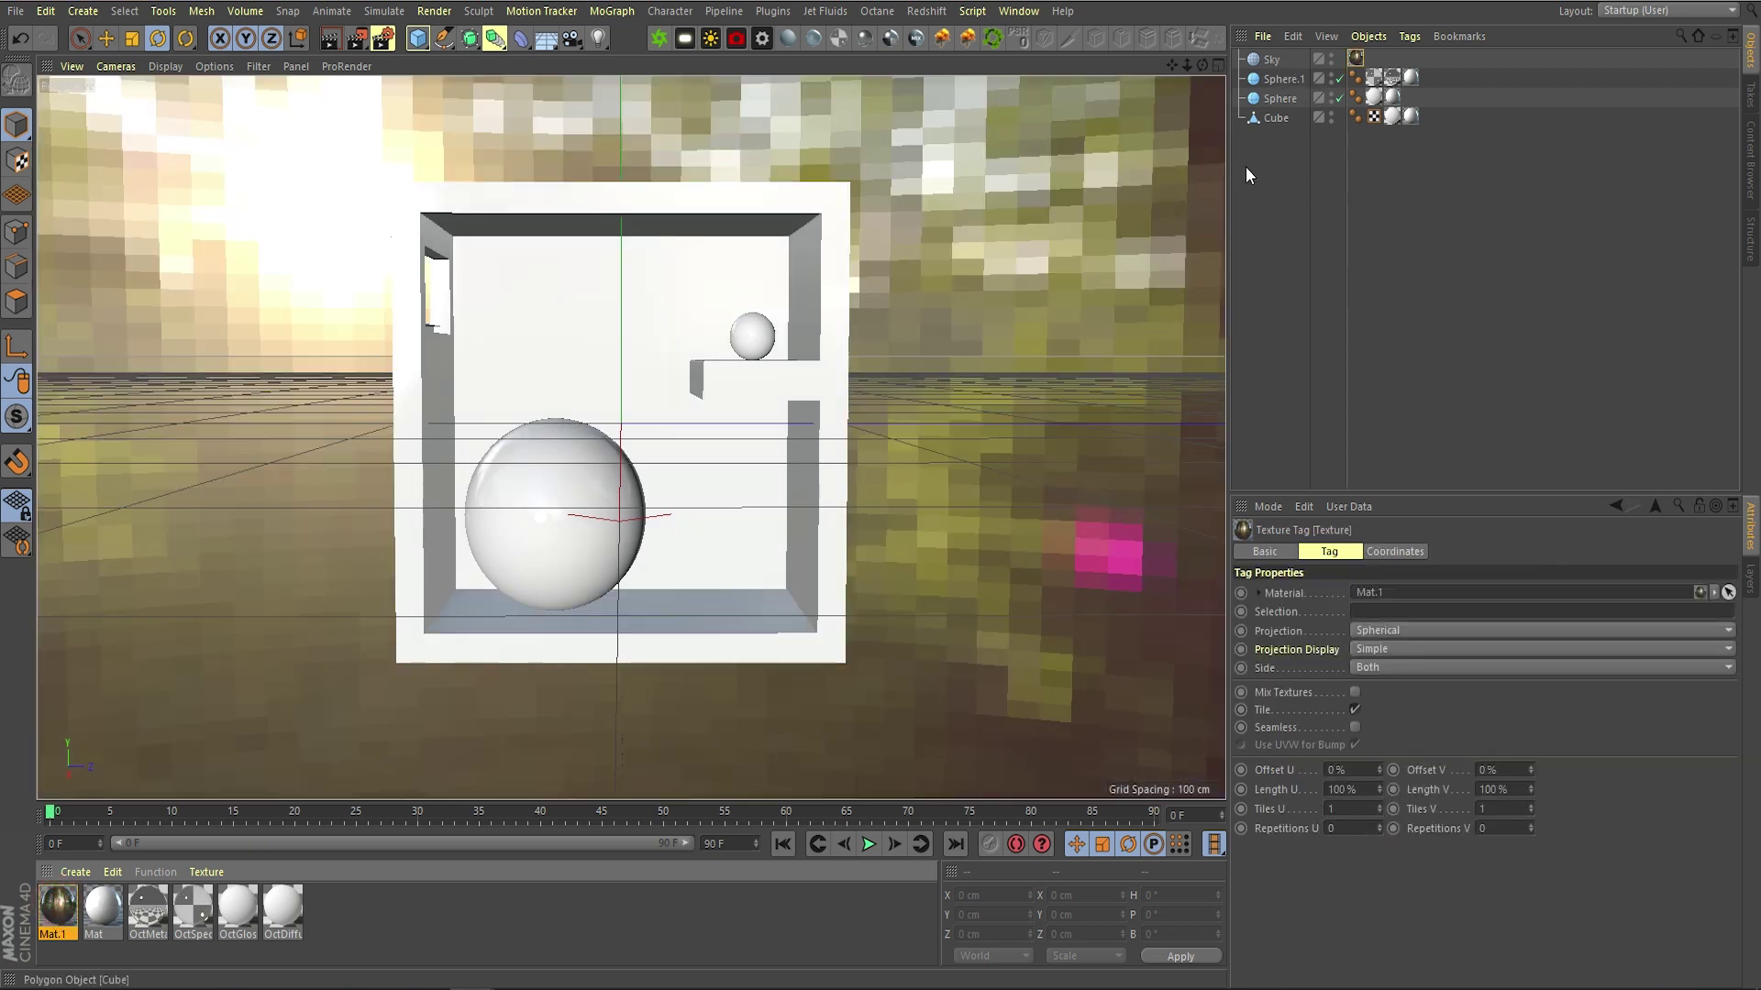
{"action": "left_click", "coordinate": [434, 11]}
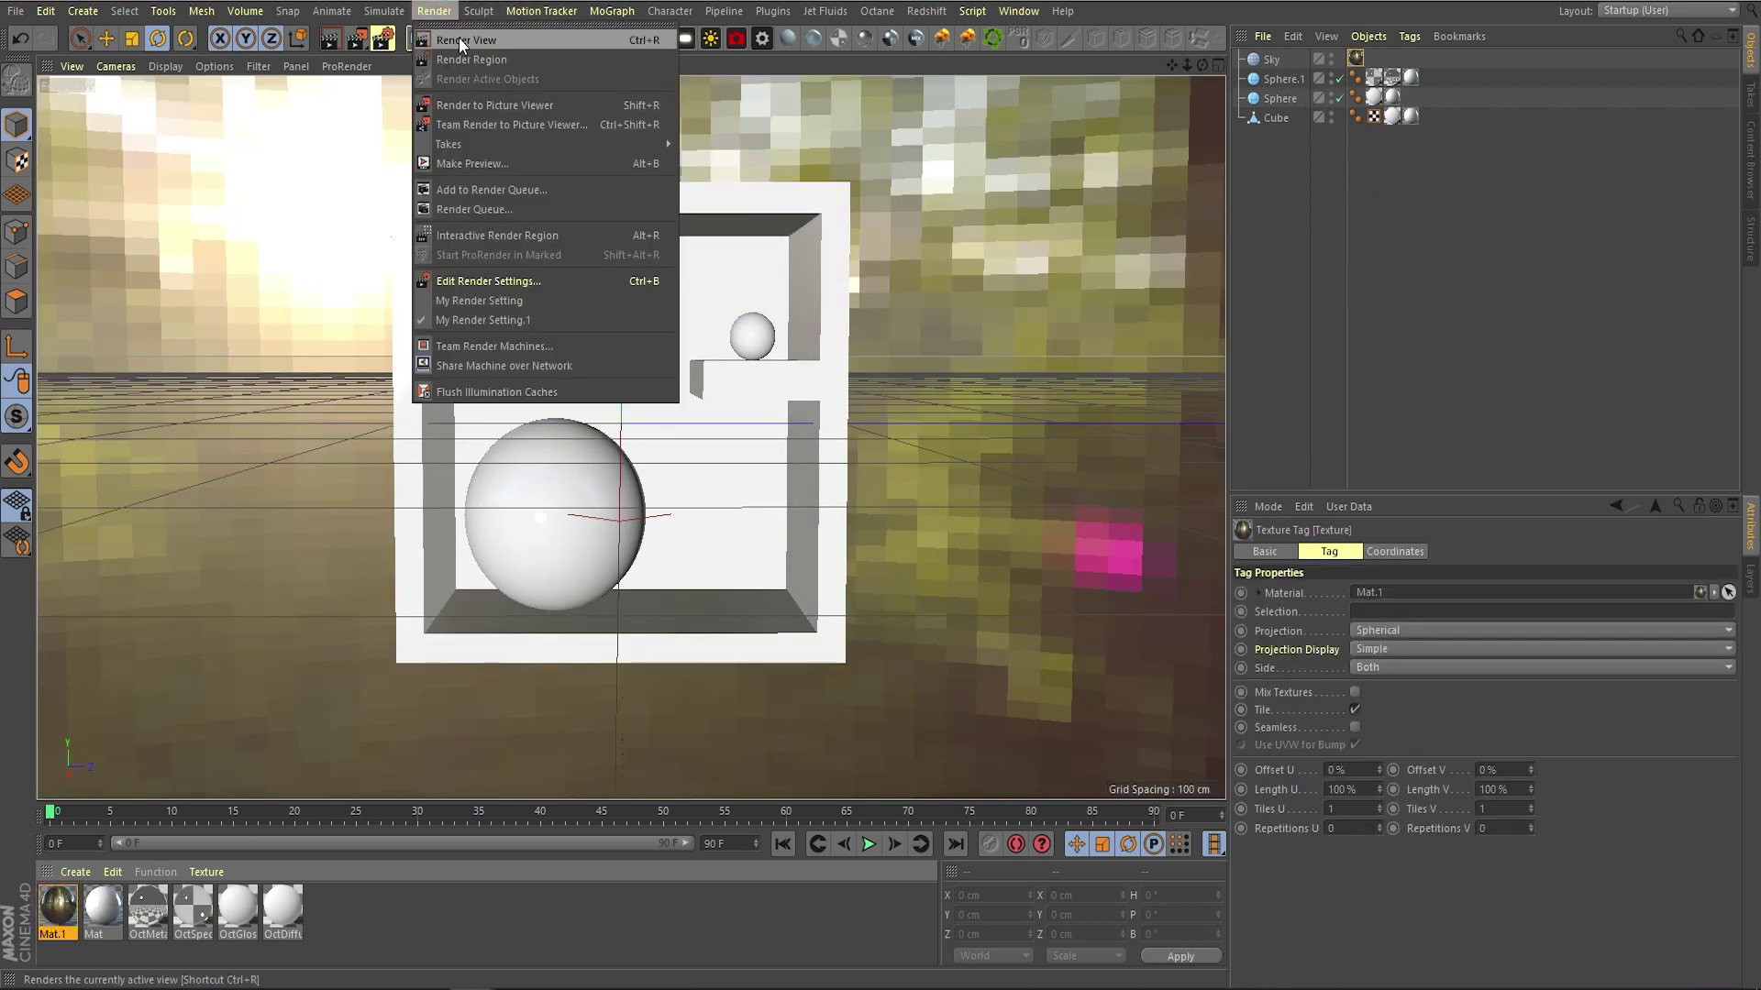
{"action": "left_click", "coordinate": [459, 37]}
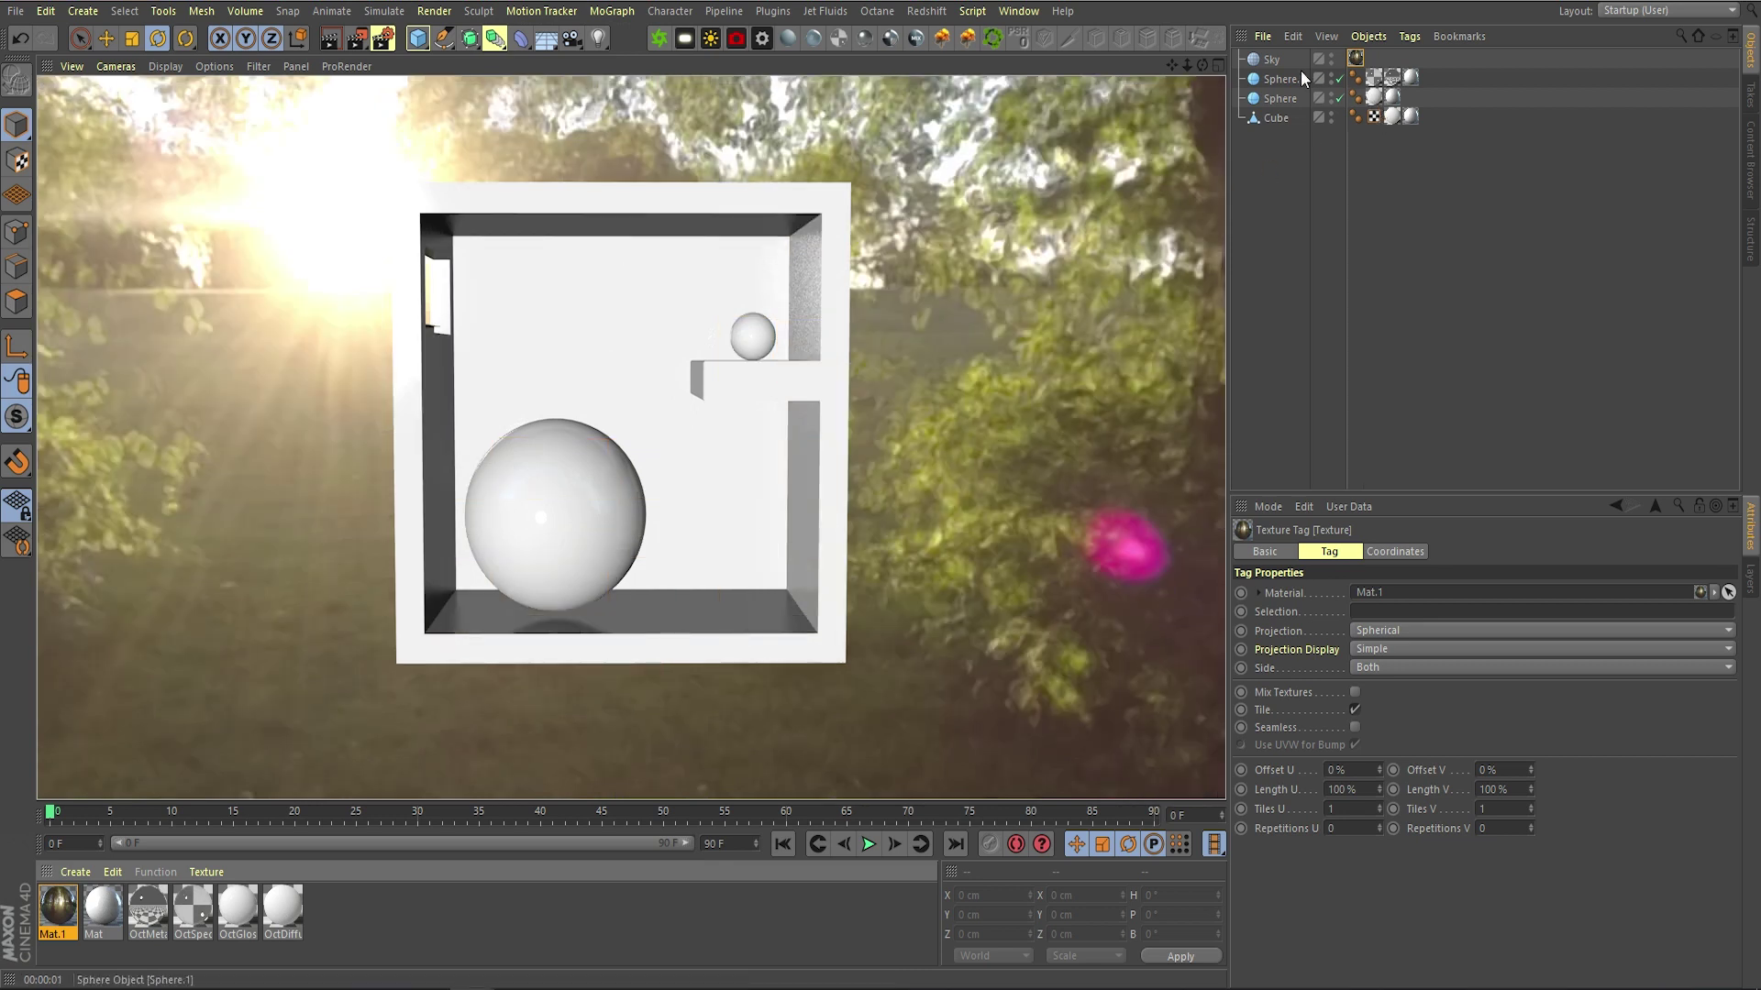
Rotate the sky to 54.4° heading, re-render, and open the Render Settings
{"action": "left_click", "coordinate": [1271, 58]}
{"action": "left_click_drag", "start_coordinate": [586, 422], "coordinate": [630, 234]}
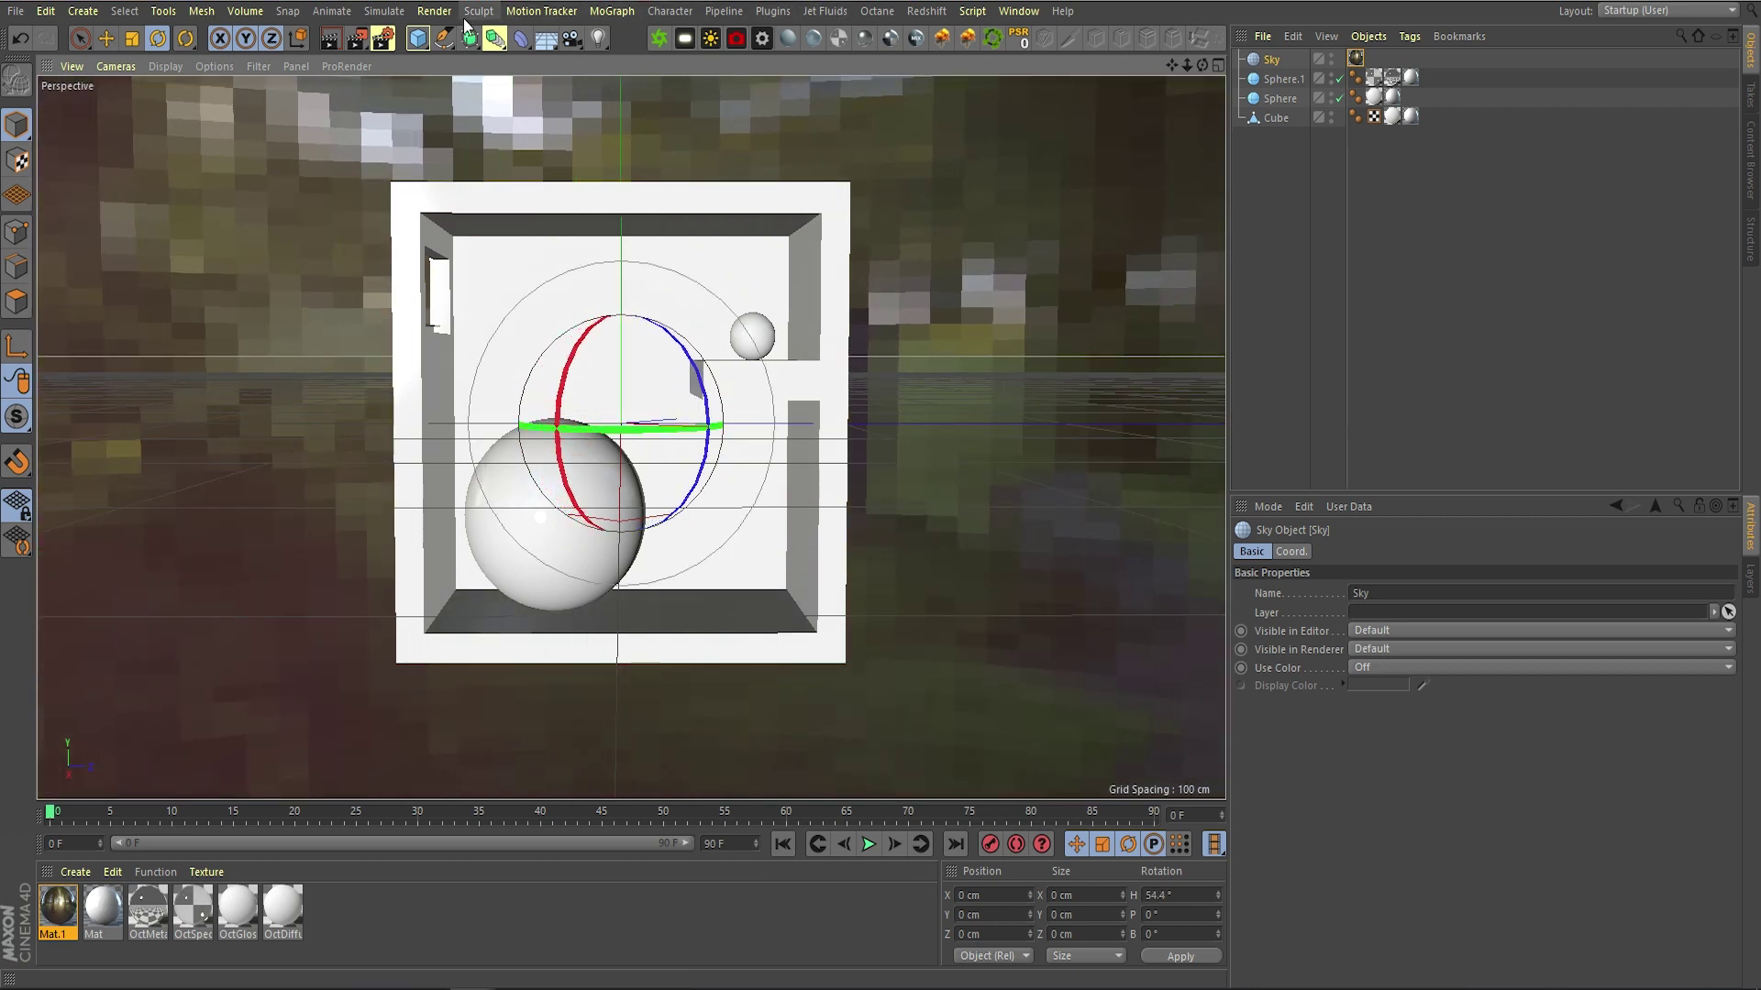
{"action": "left_click", "coordinate": [436, 11]}
{"action": "left_click", "coordinate": [451, 39]}
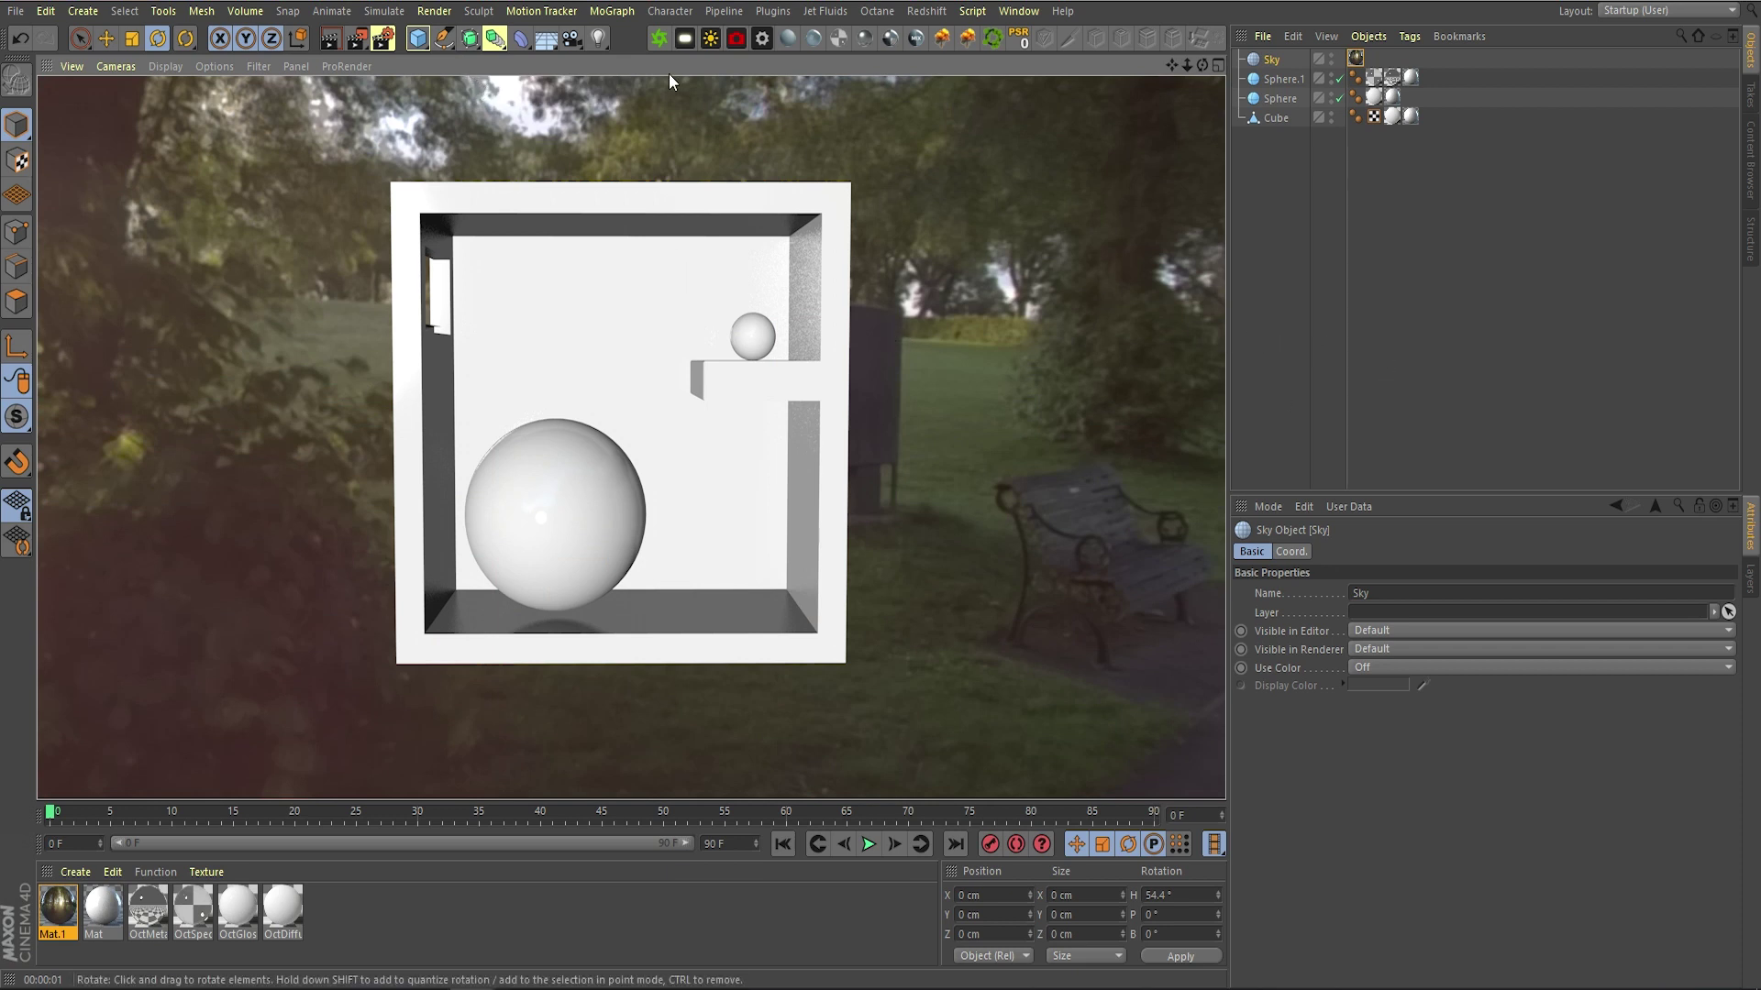
{"action": "left_click", "coordinate": [424, 12]}
{"action": "left_click", "coordinate": [596, 287]}
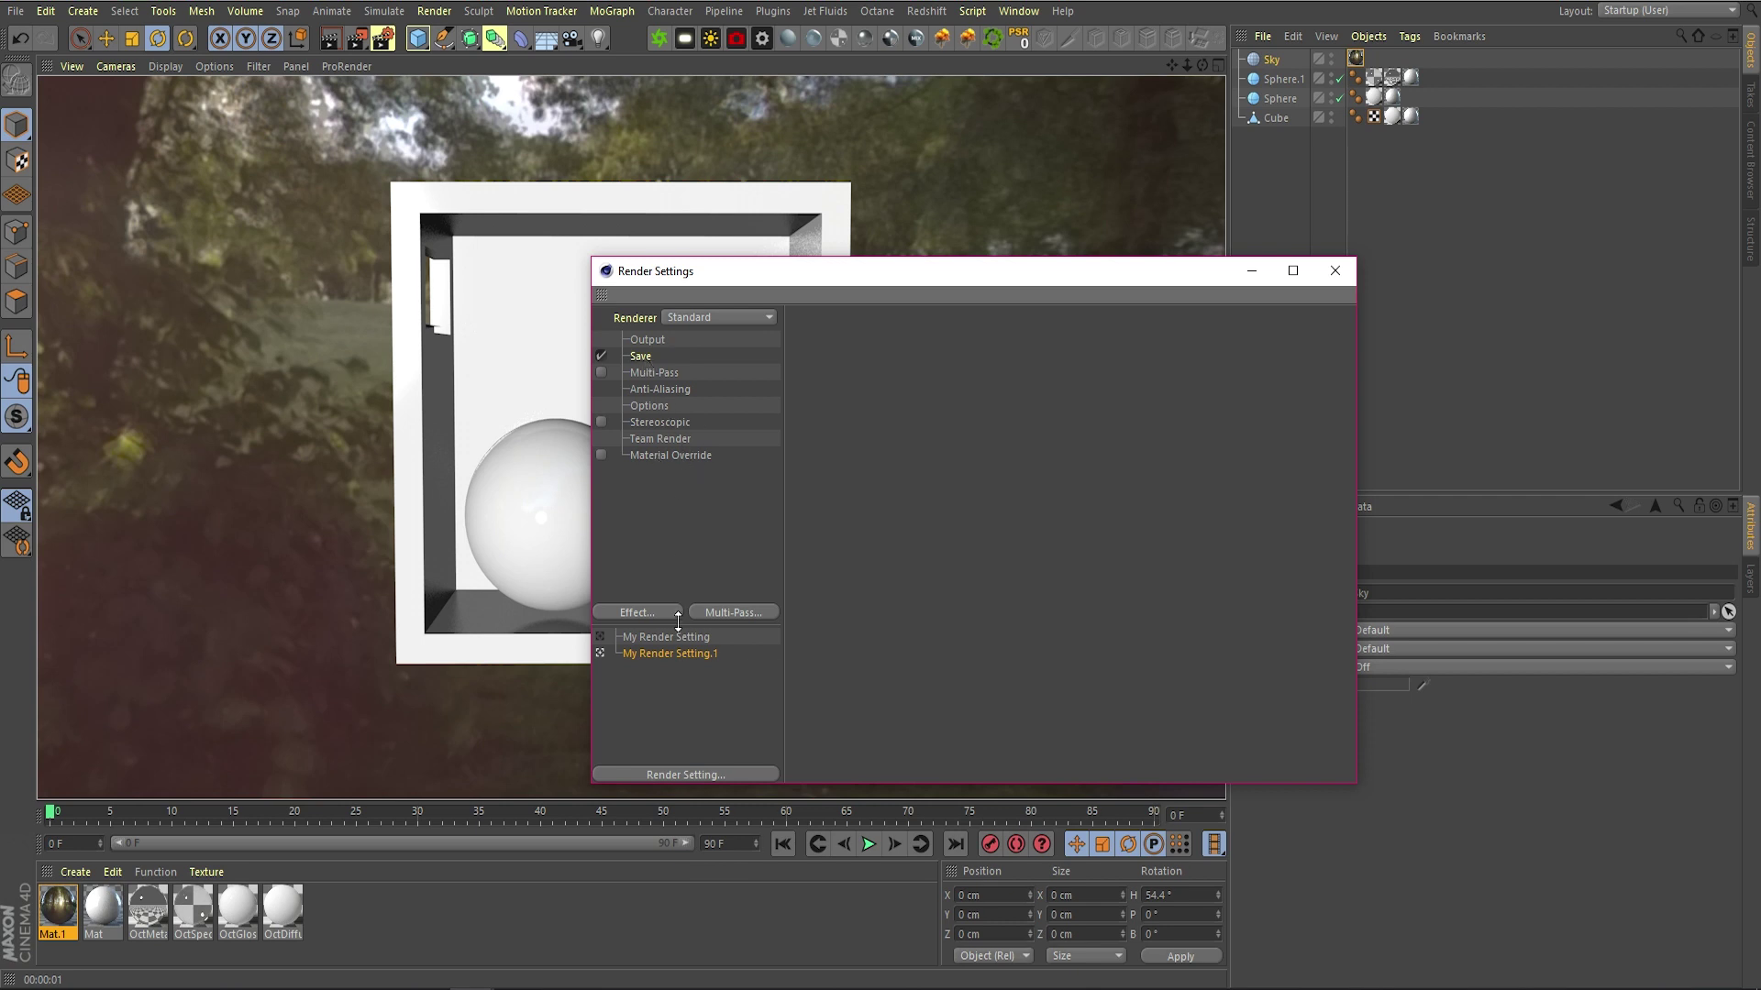
Add Global Illumination with Irradiance Cache primary and Light Mapping secondary
{"action": "left_click", "coordinate": [647, 613]}
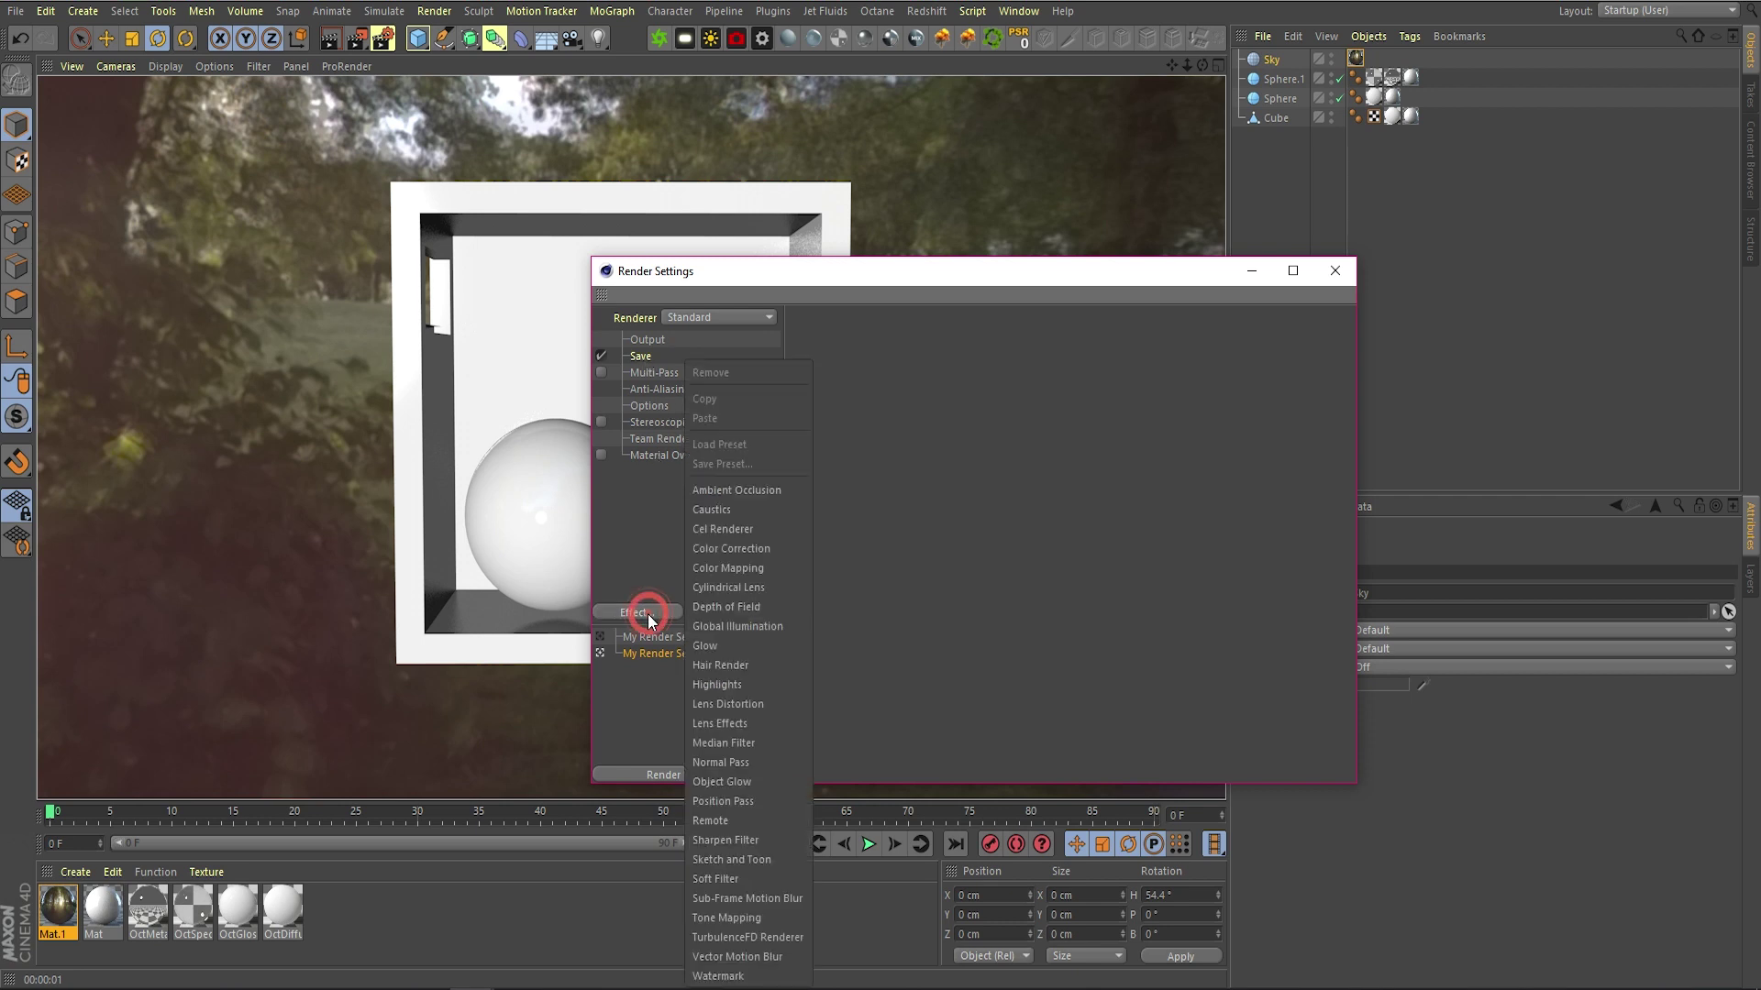
{"action": "left_click", "coordinate": [733, 627]}
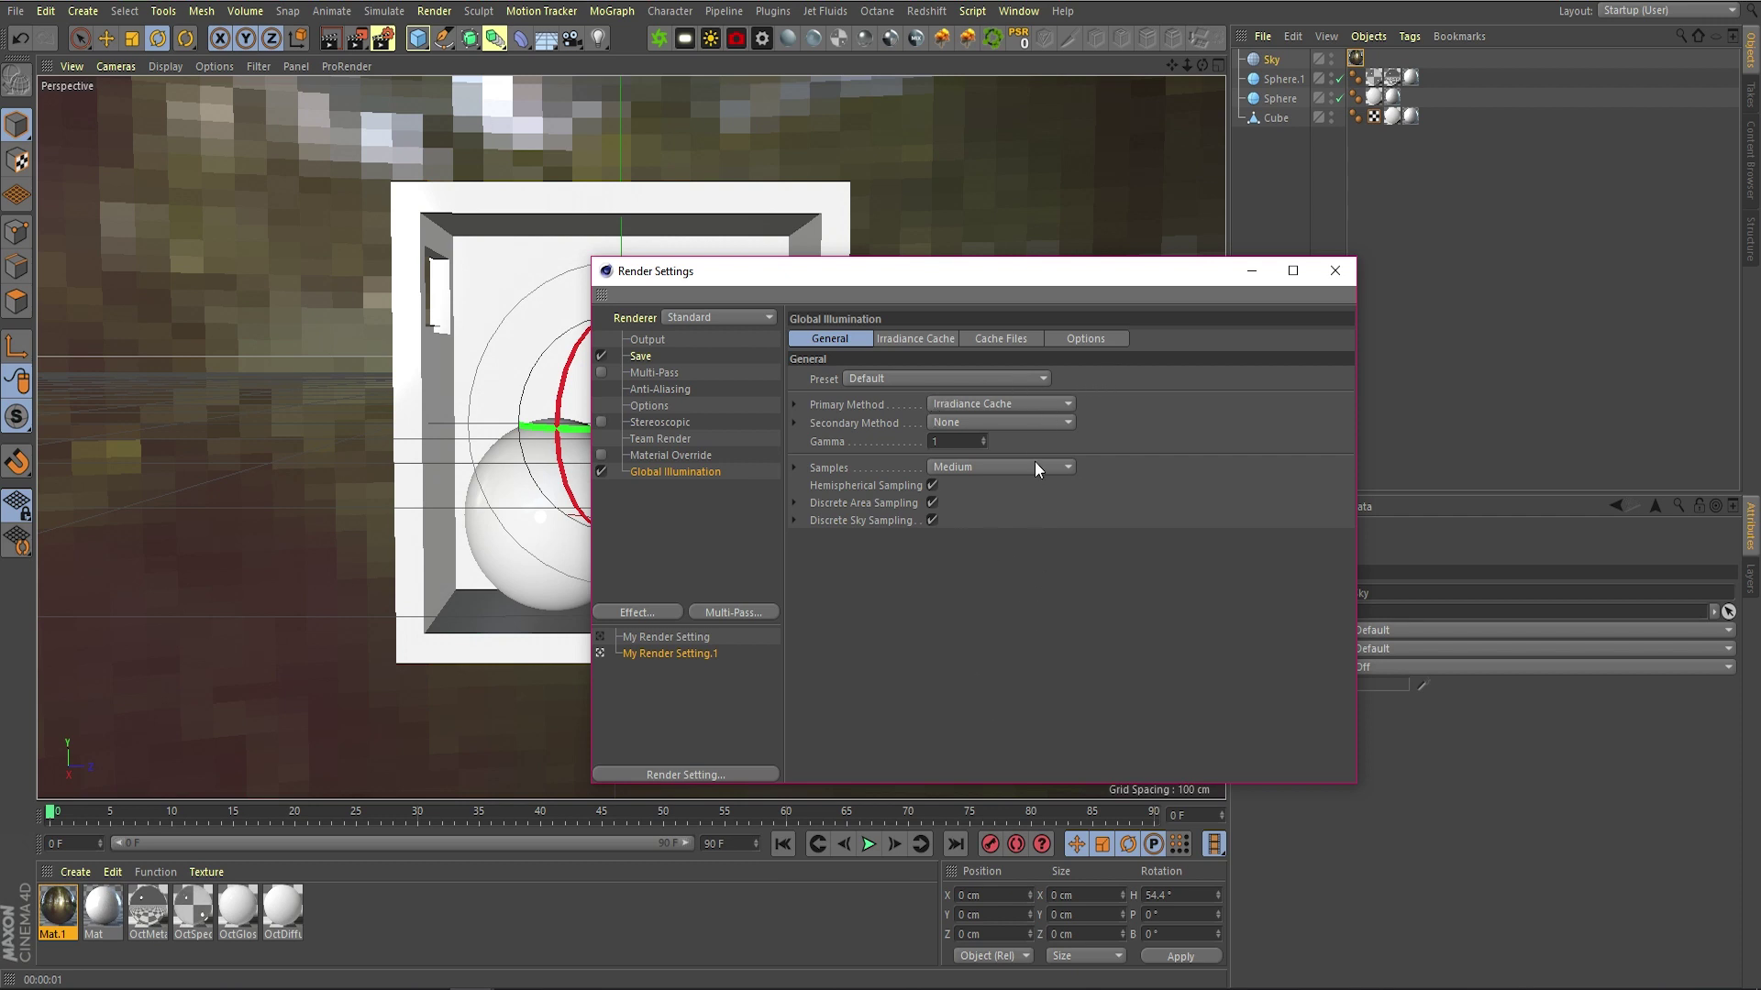
{"action": "left_click", "coordinate": [1036, 409]}
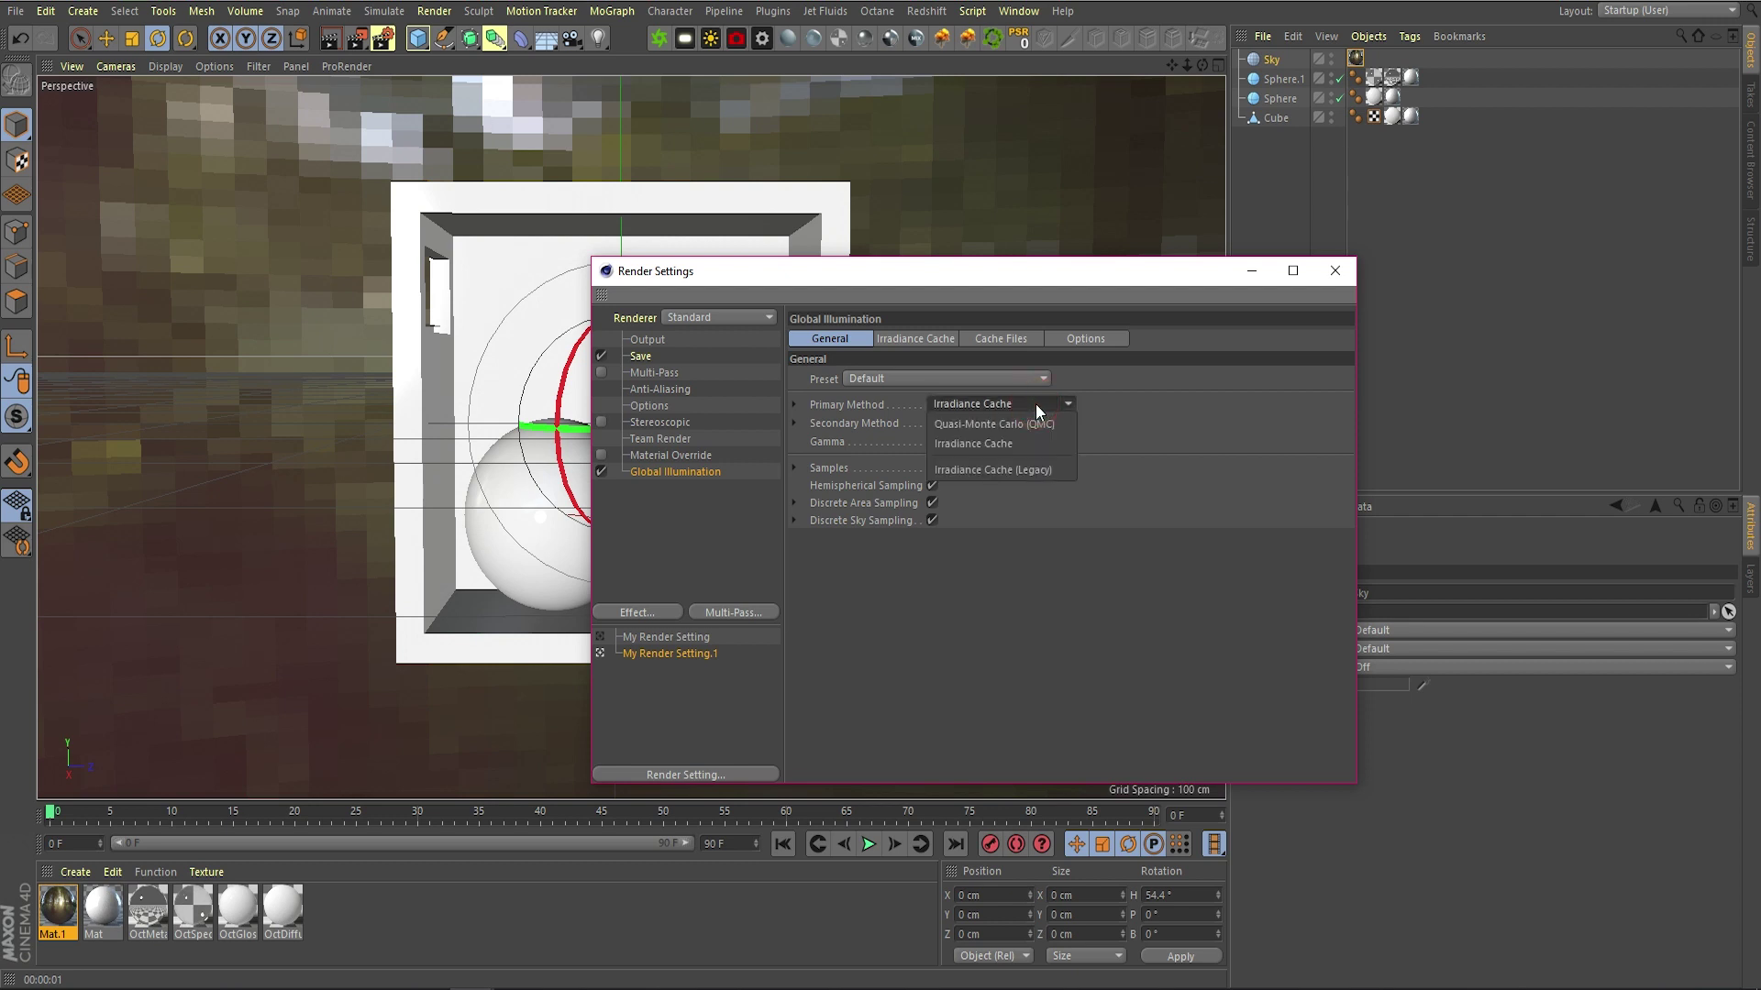
{"action": "left_click", "coordinate": [1038, 404]}
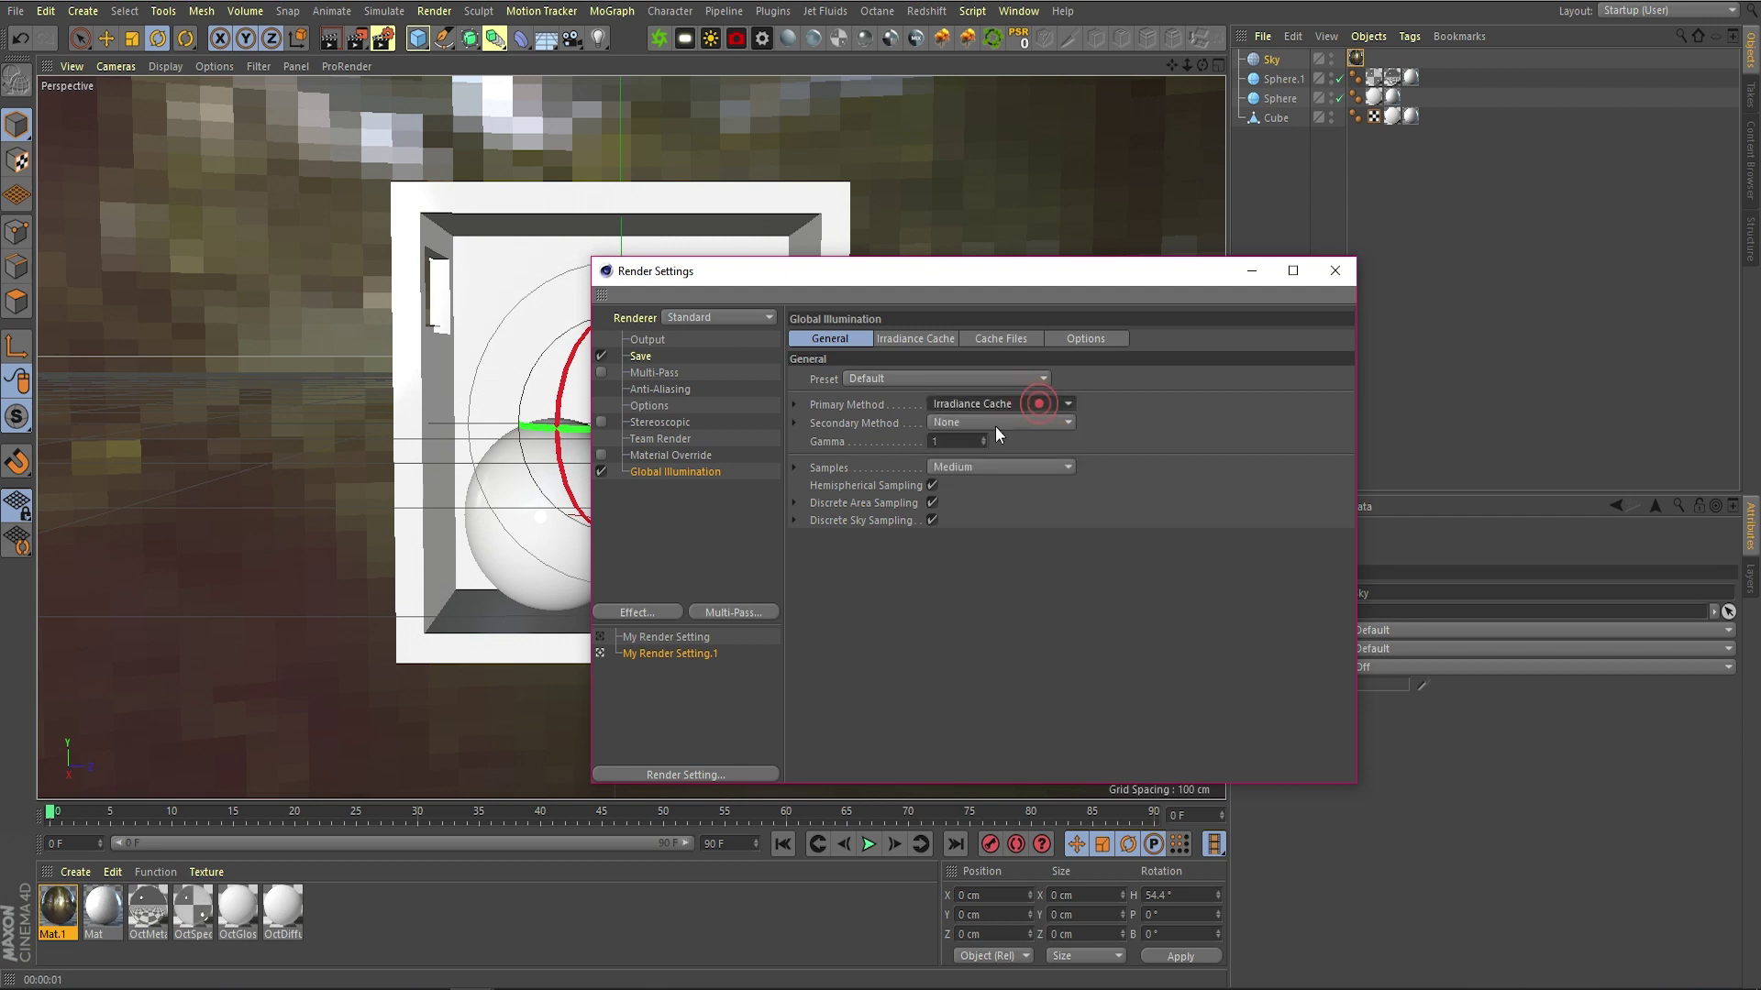
{"action": "left_click", "coordinate": [985, 420]}
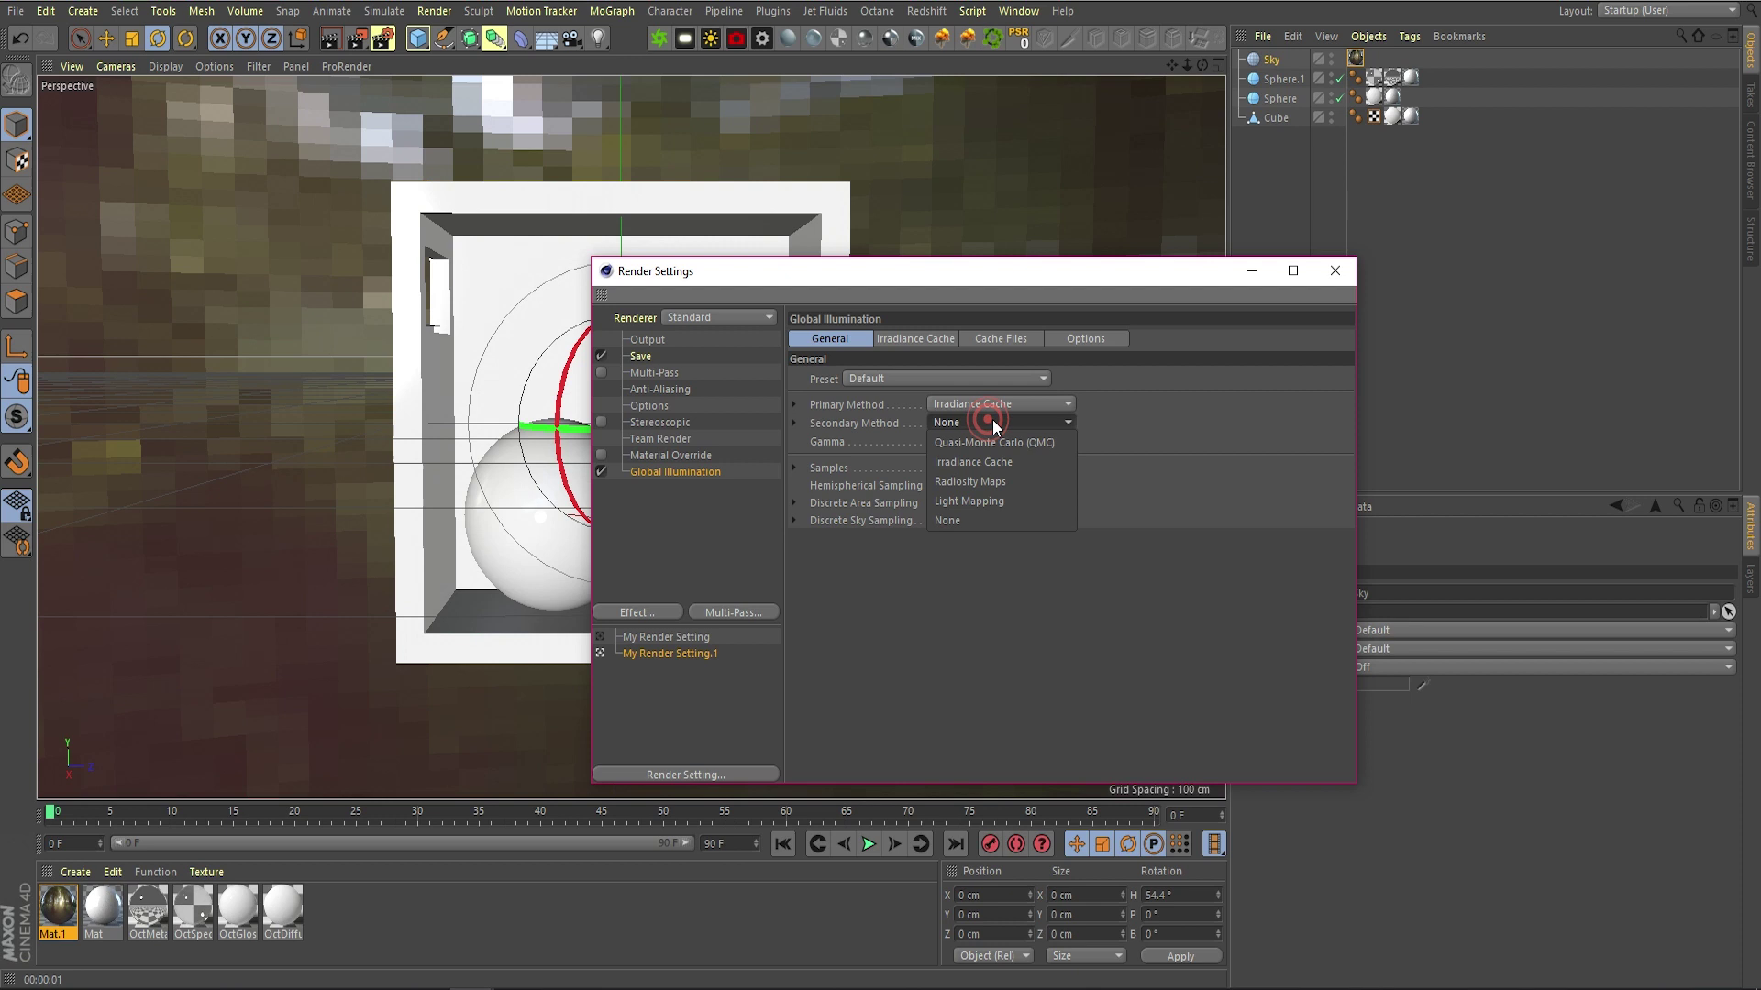
{"action": "left_click", "coordinate": [985, 503]}
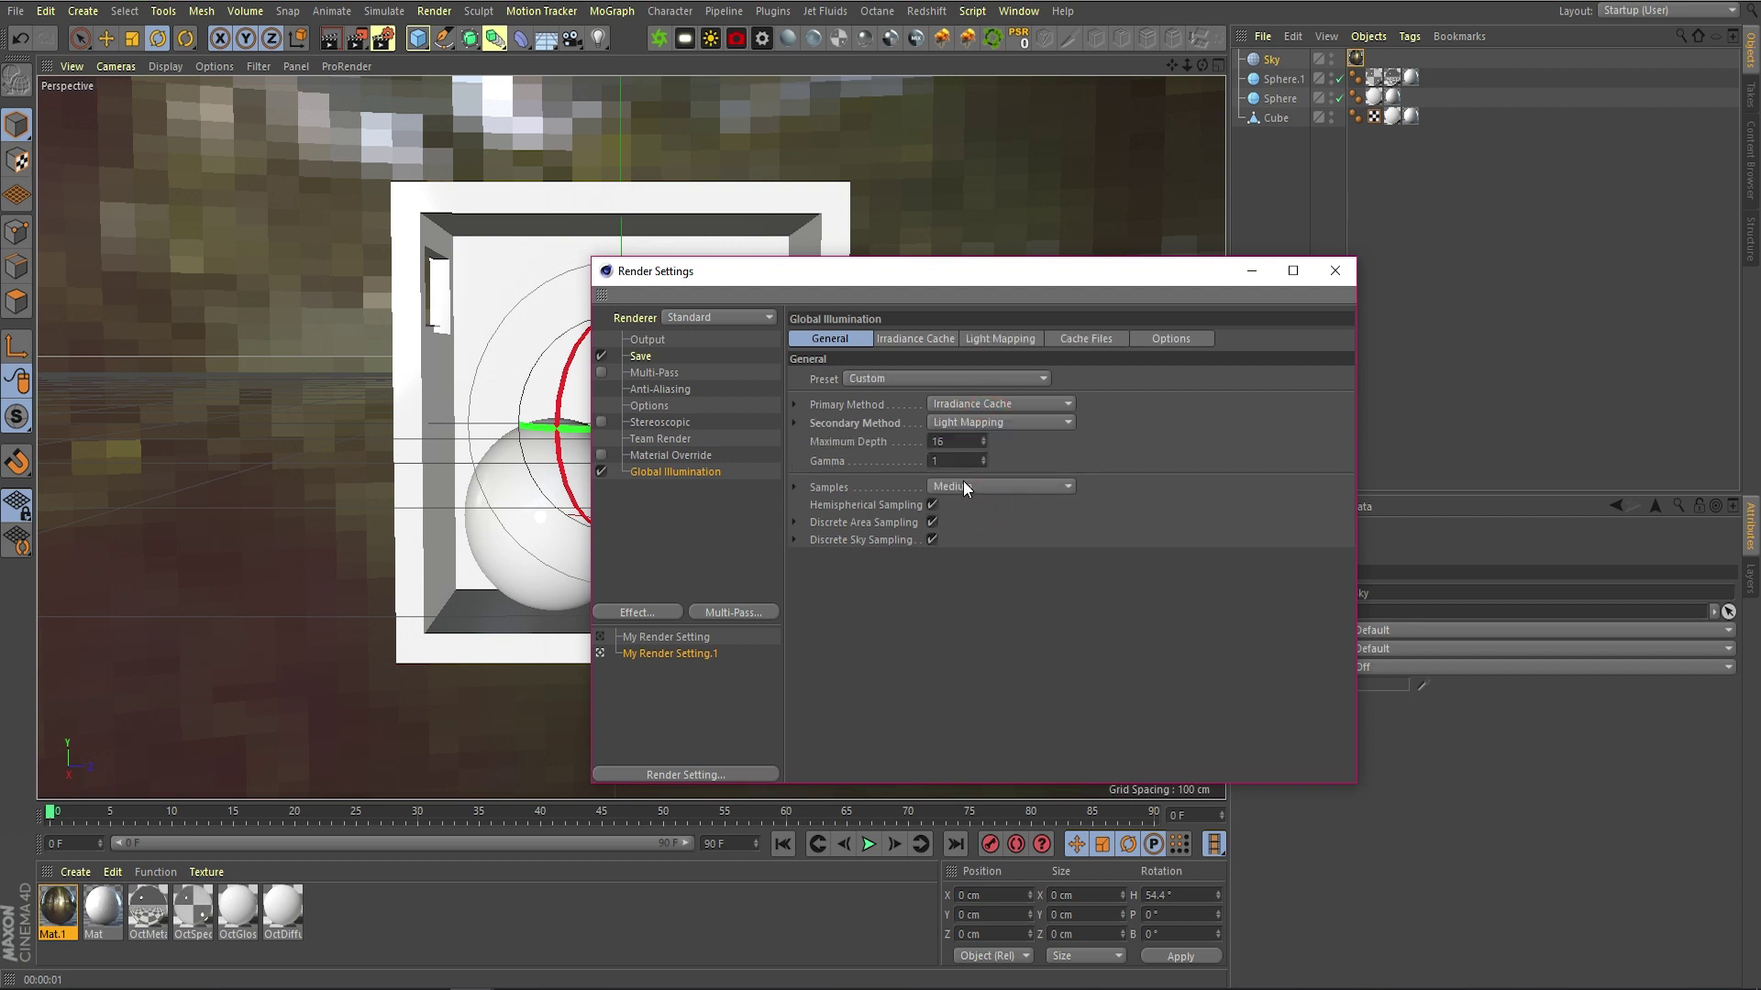
{"action": "left_click", "coordinate": [1009, 404]}
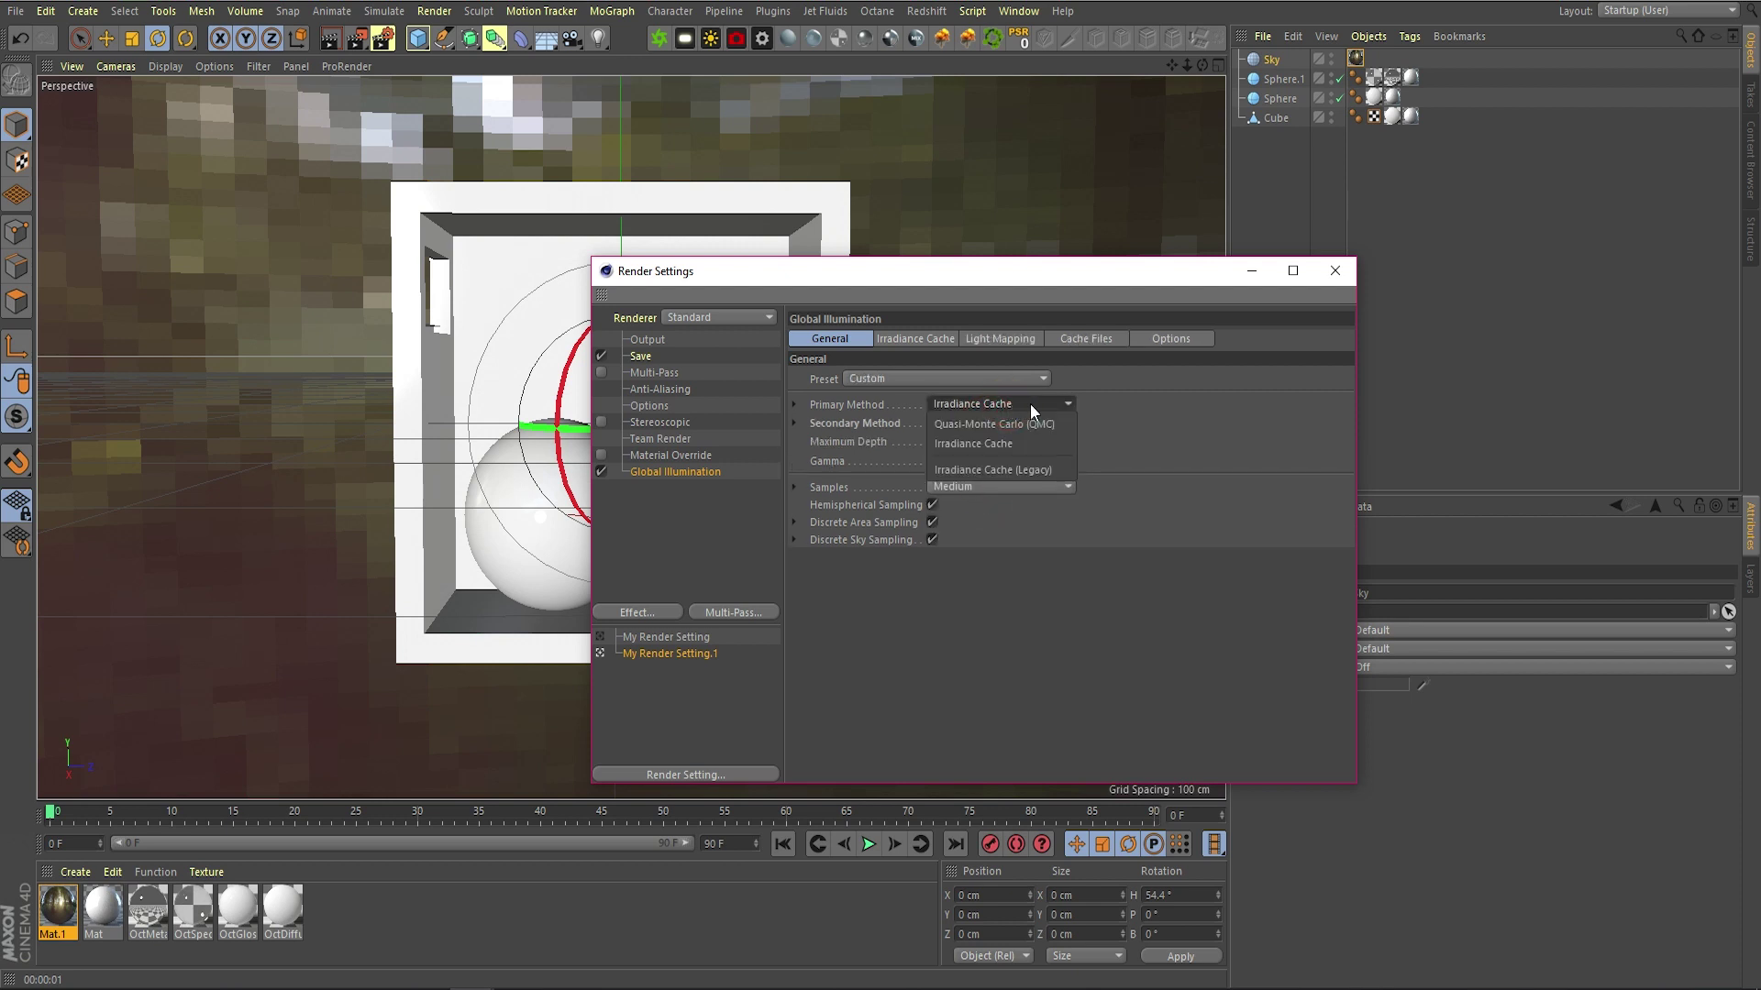
{"action": "left_click", "coordinate": [1180, 443]}
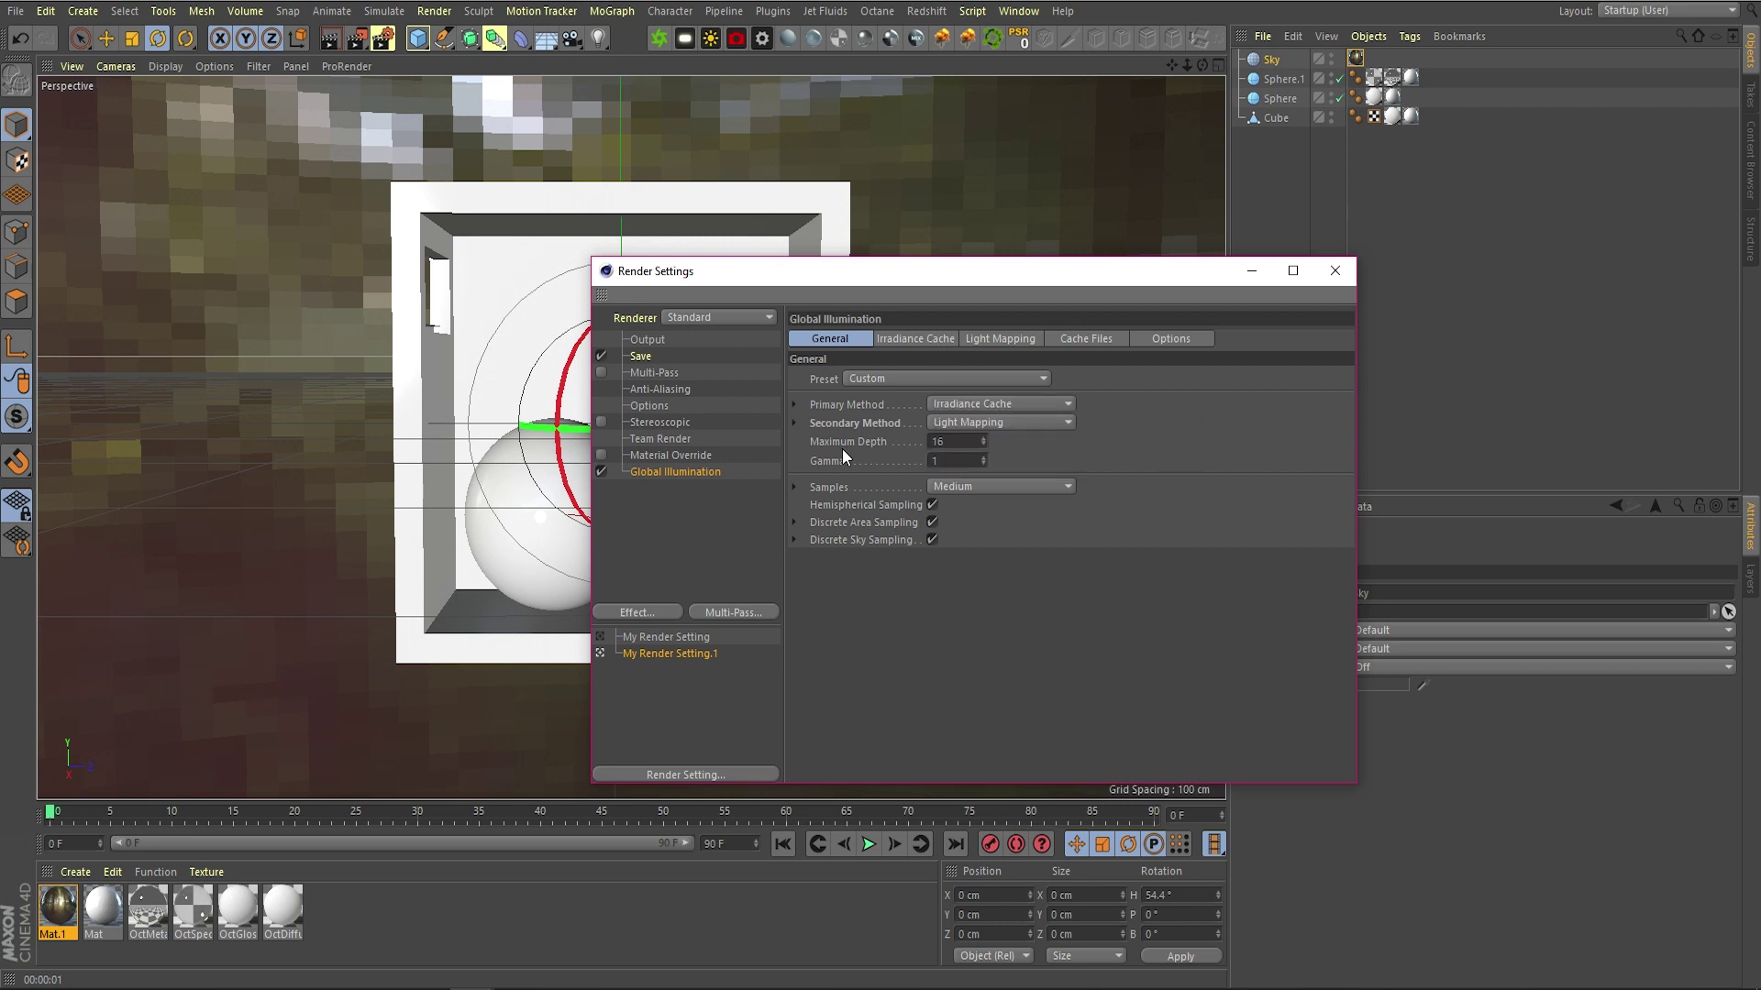
Move the Render Settings window aside and render the GI-lit box in the viewport
{"action": "left_click_drag", "start_coordinate": [1112, 277], "coordinate": [1469, 247]}
{"action": "left_click", "coordinate": [434, 11]}
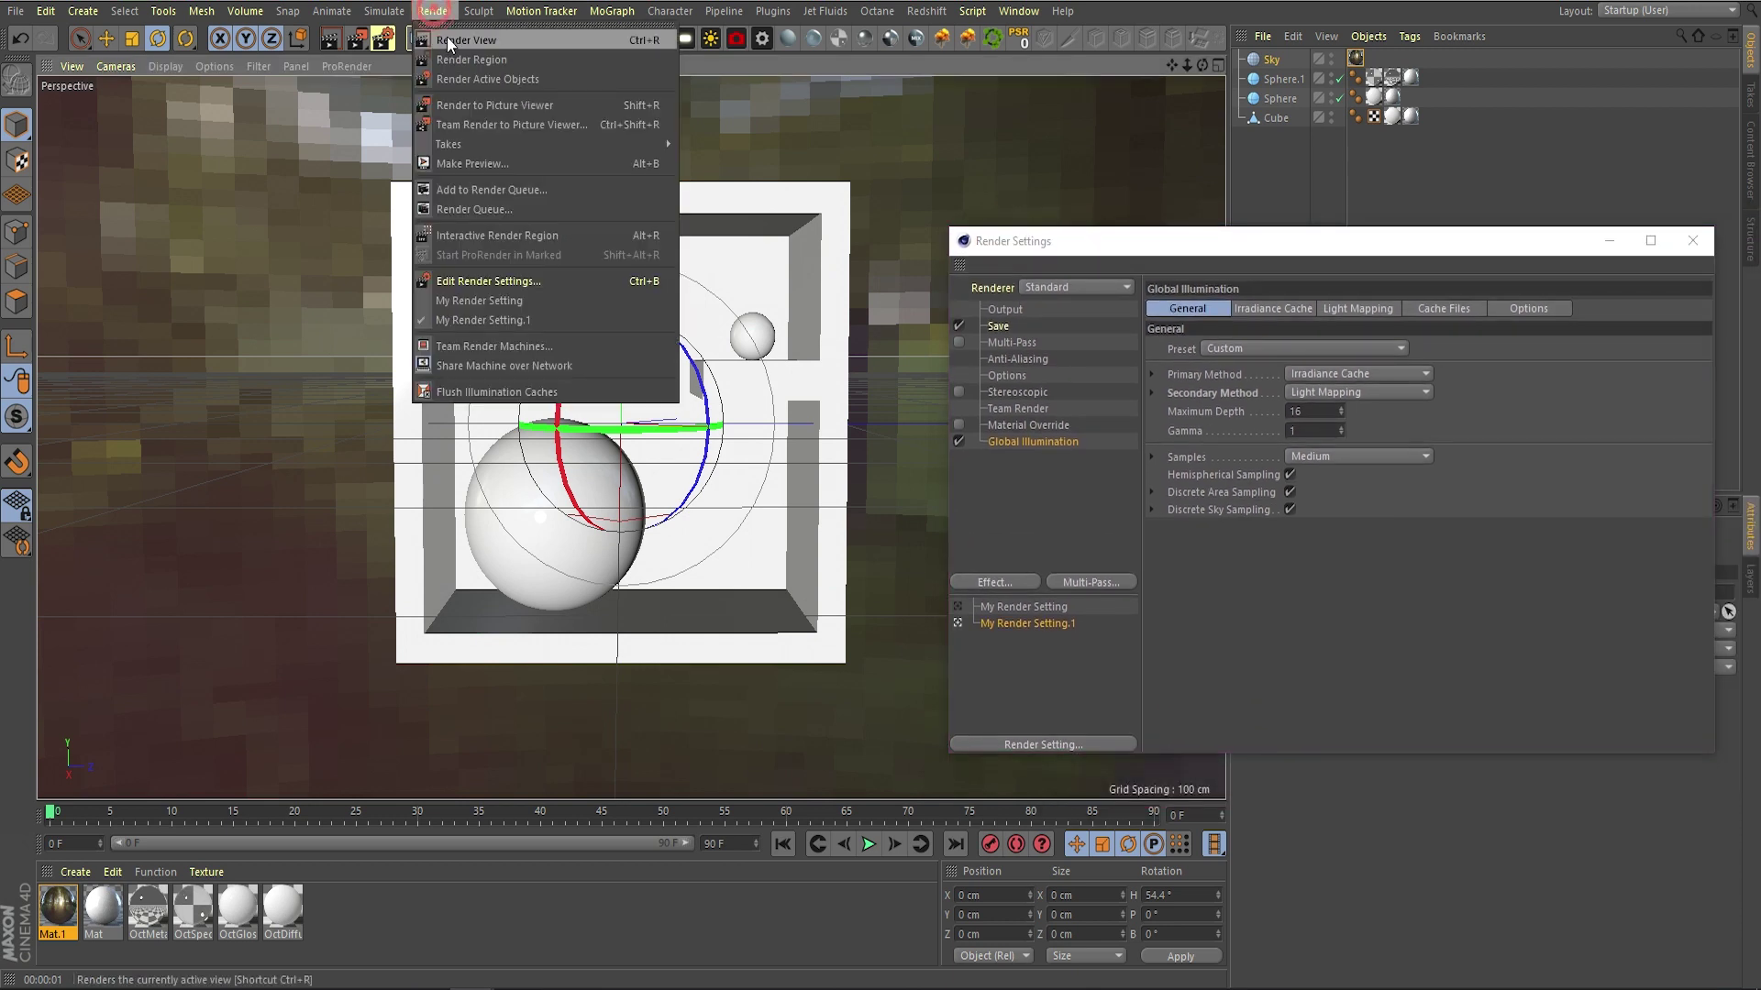
{"action": "left_click", "coordinate": [448, 36]}
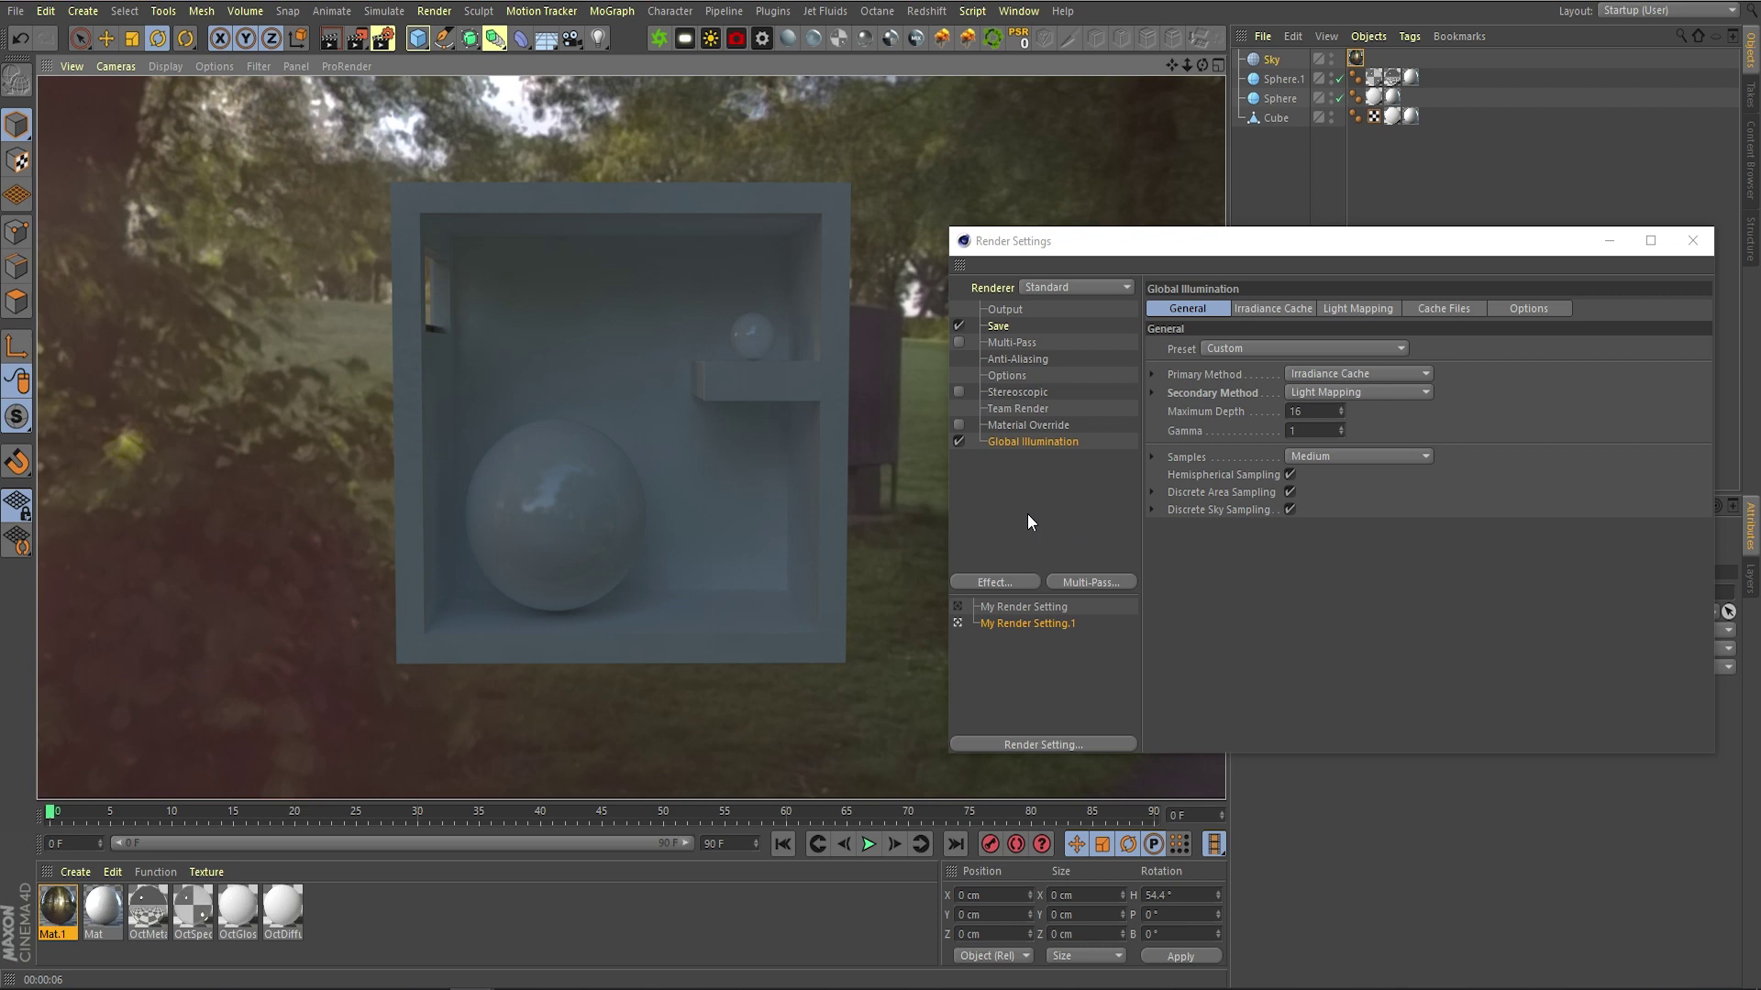
Add the Ambient Occlusion effect and render a preview of the scene
{"action": "left_click", "coordinate": [1028, 515]}
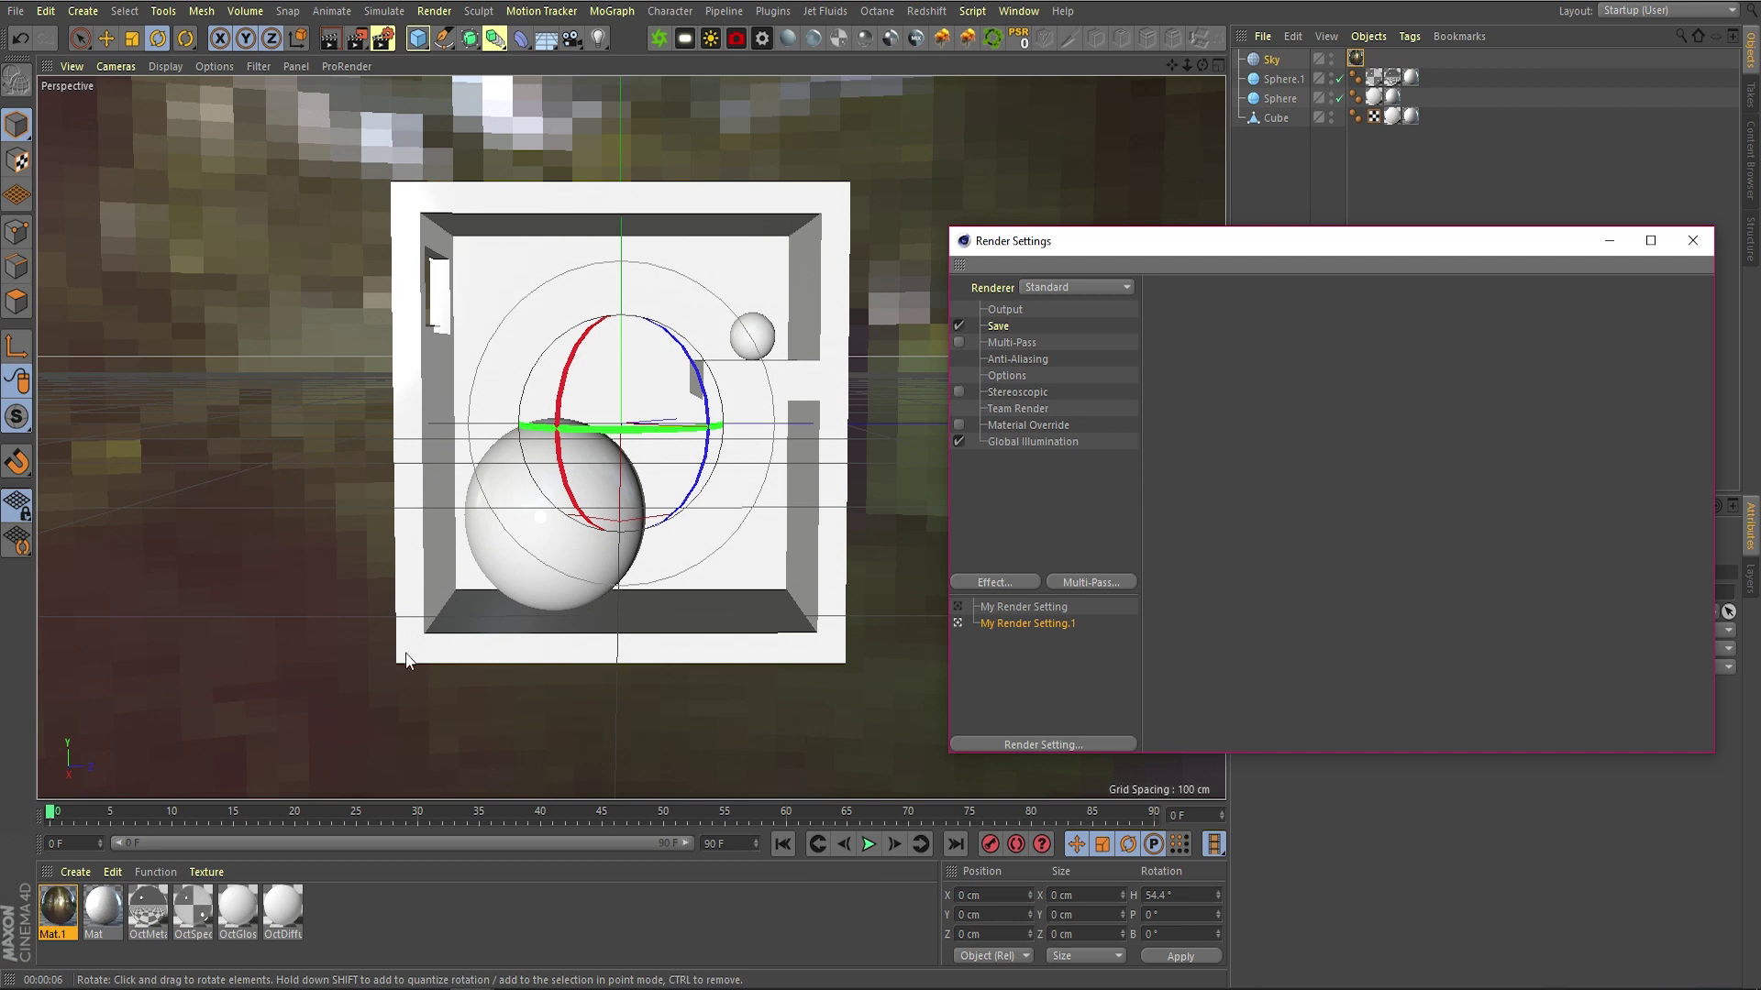
{"action": "left_click", "coordinate": [1000, 582]}
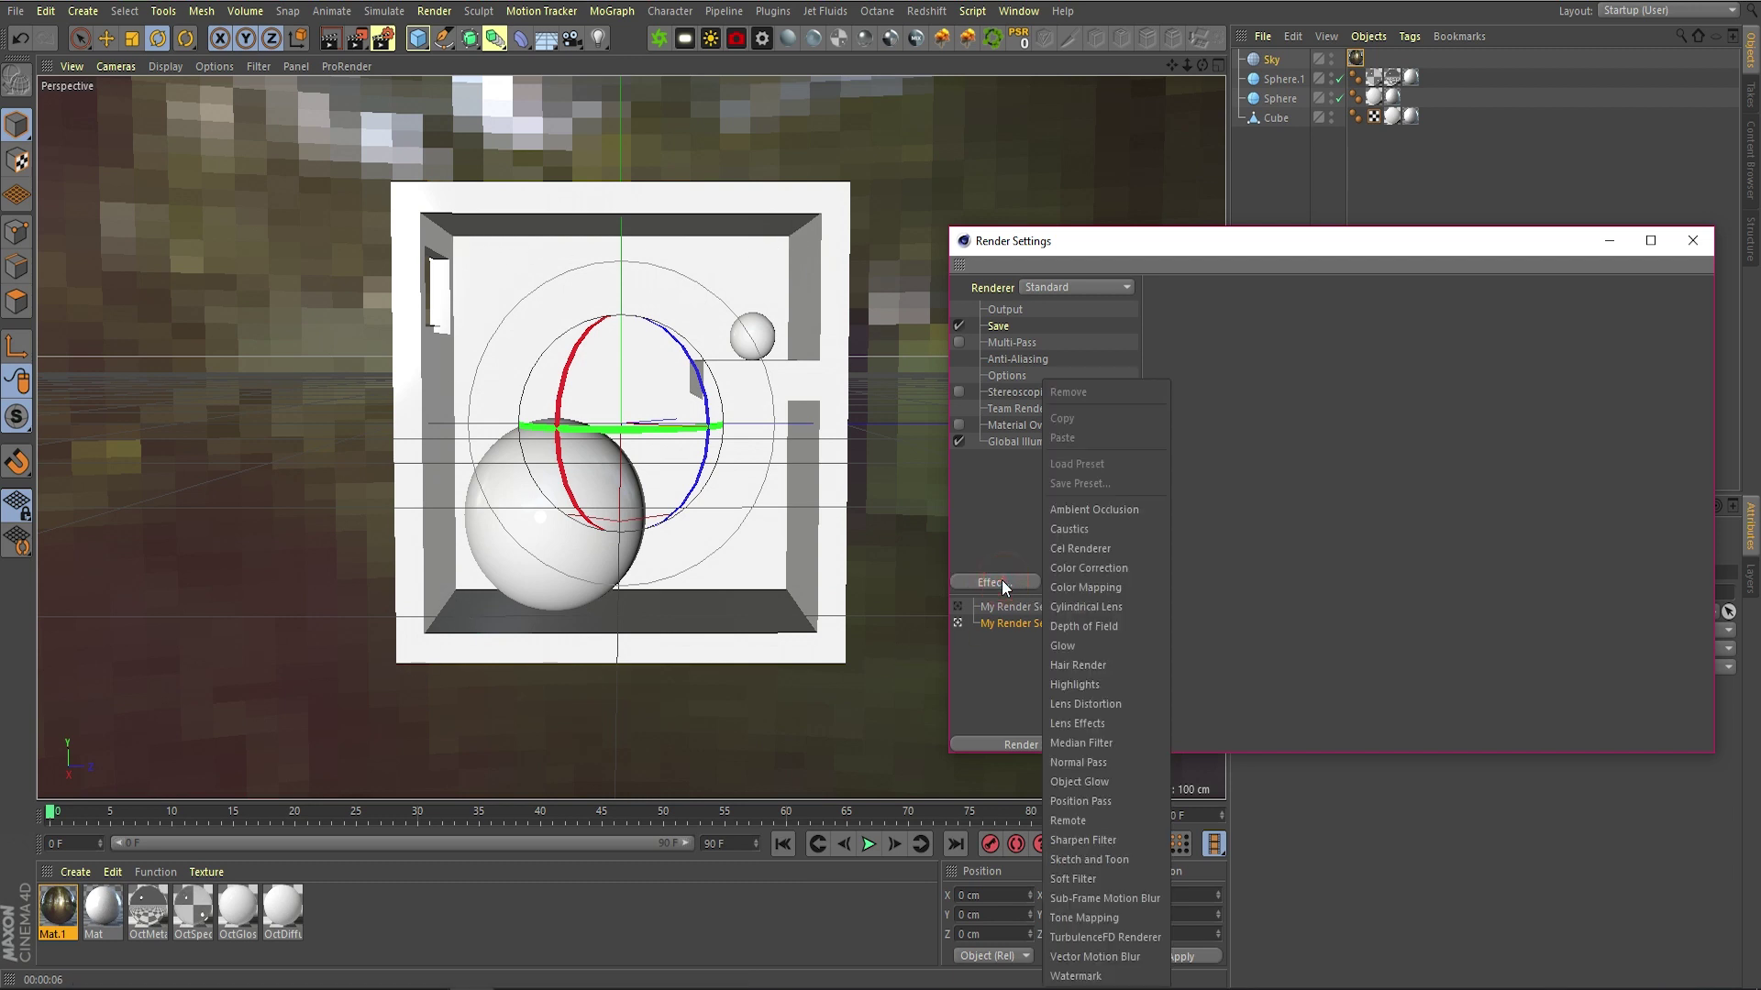
{"action": "left_click", "coordinate": [1098, 509]}
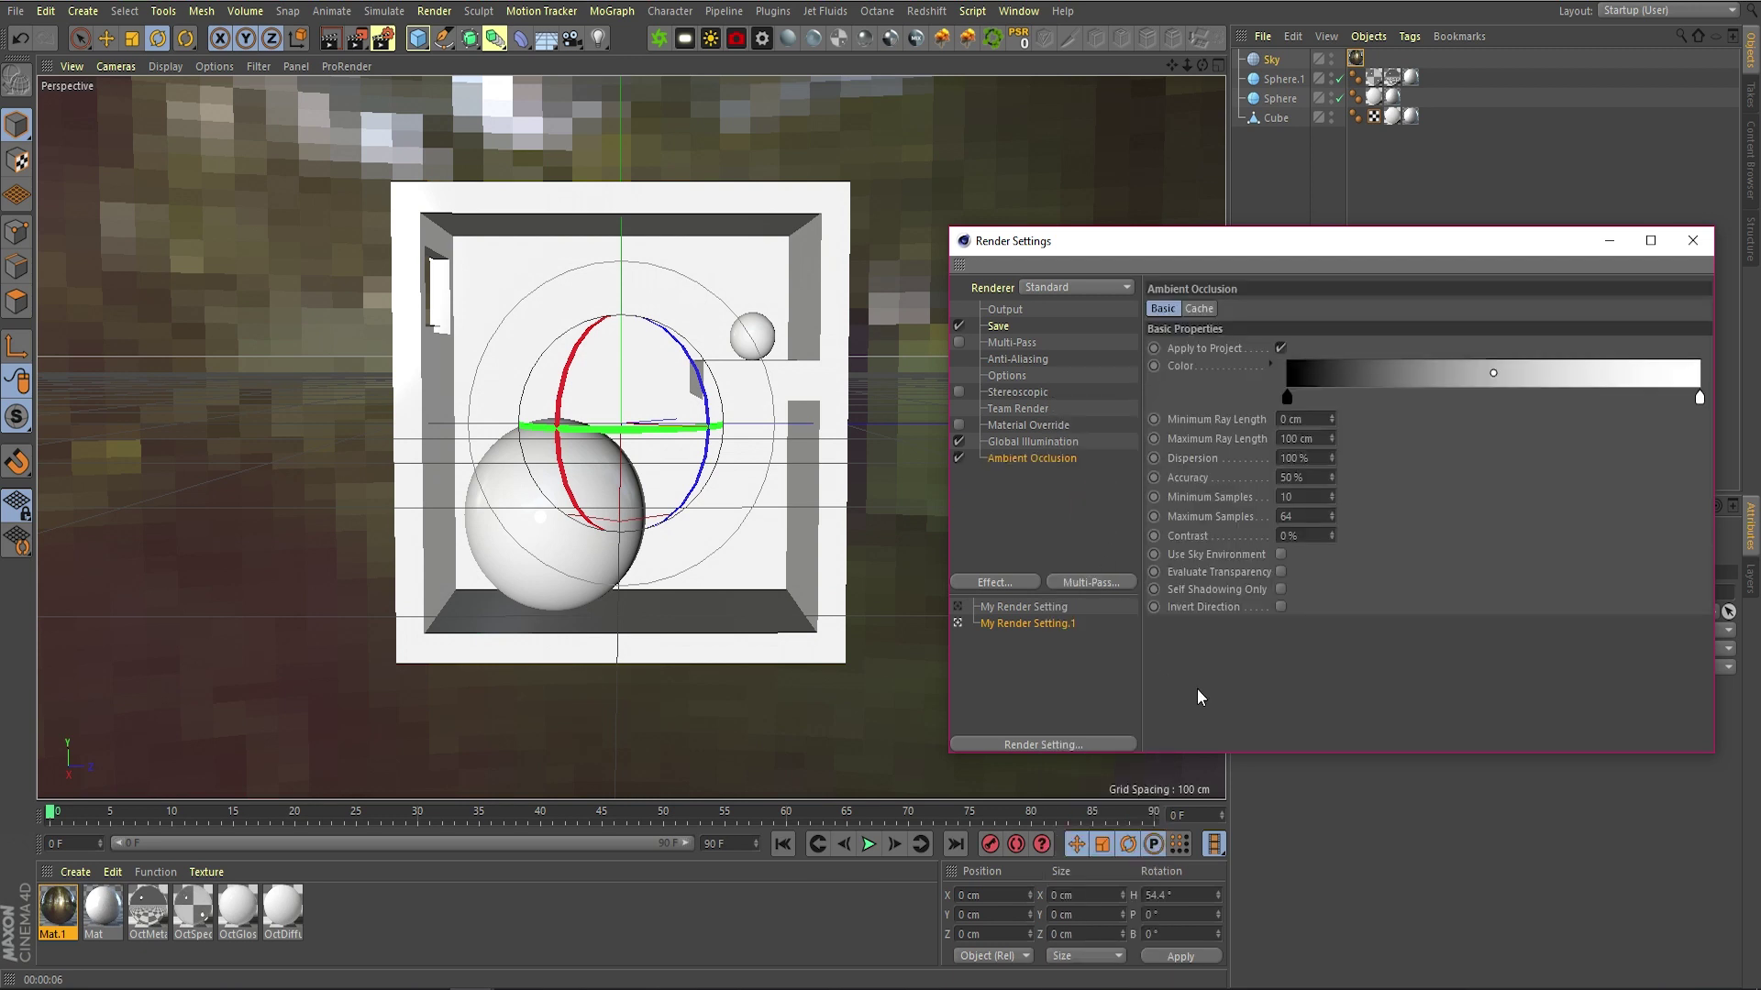
{"action": "left_click", "coordinate": [434, 11]}
{"action": "left_click", "coordinate": [453, 41]}
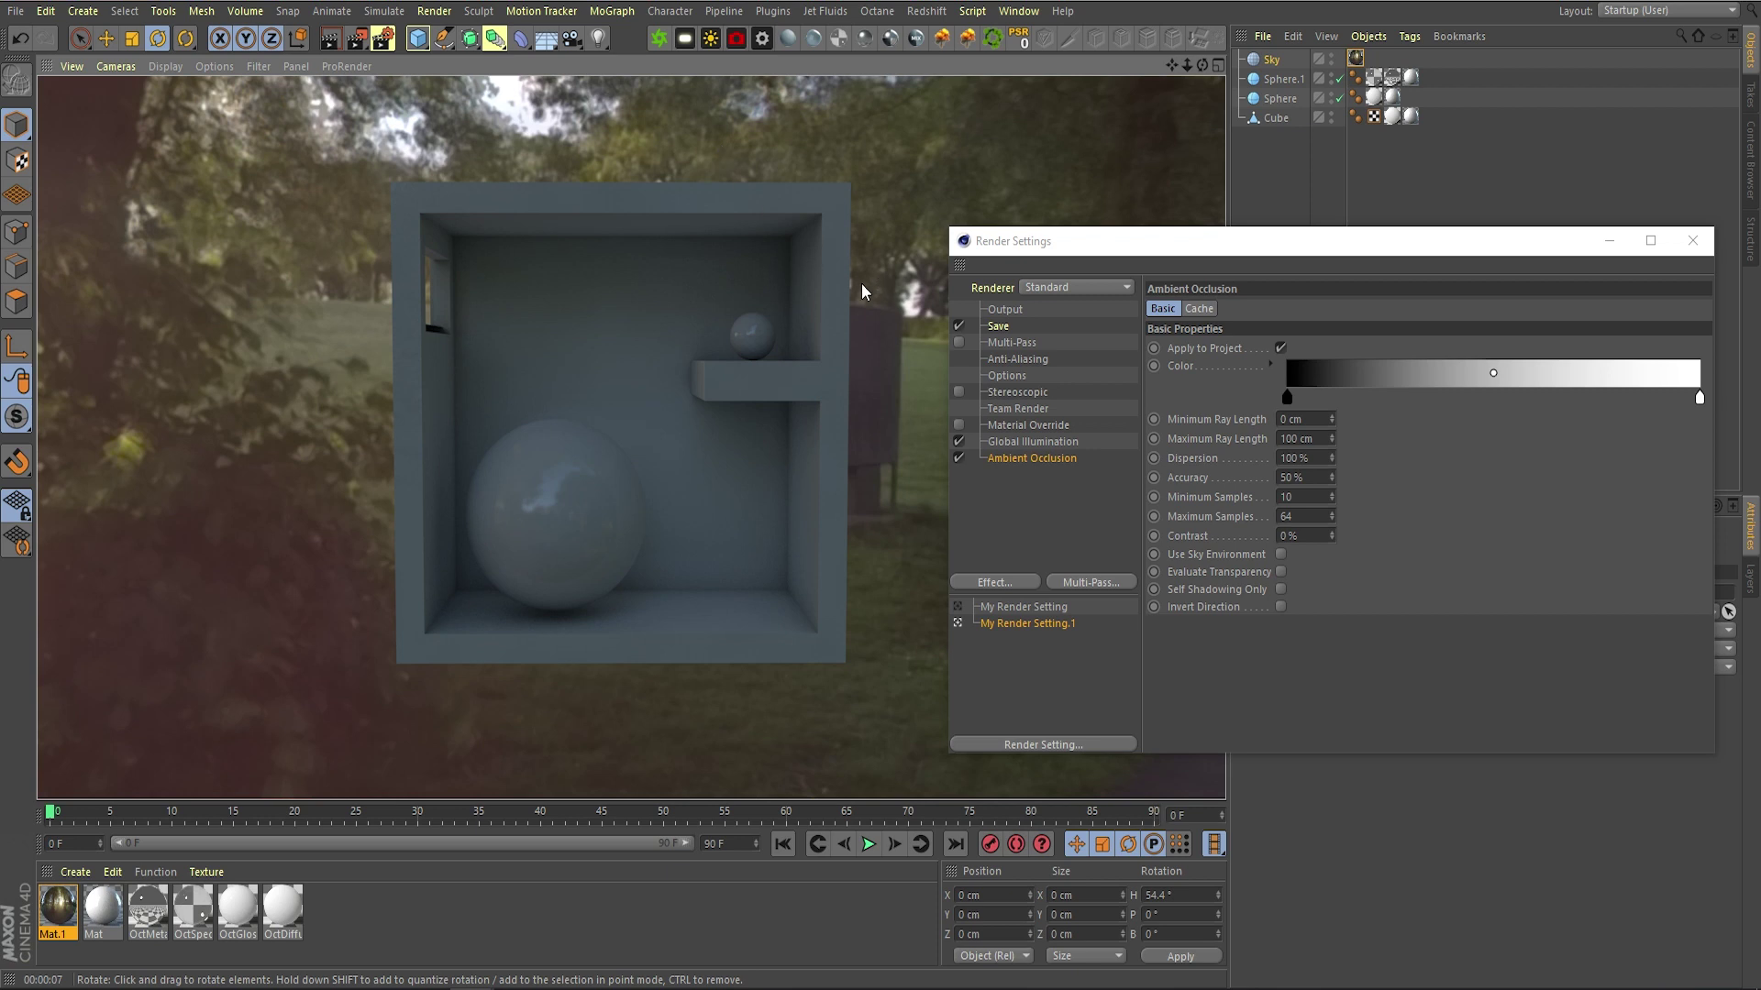
Lighten the black knot of the occlusion colour gradient and re-render the view
{"action": "double_click", "coordinate": [1287, 397]}
{"action": "left_click", "coordinate": [1201, 464]}
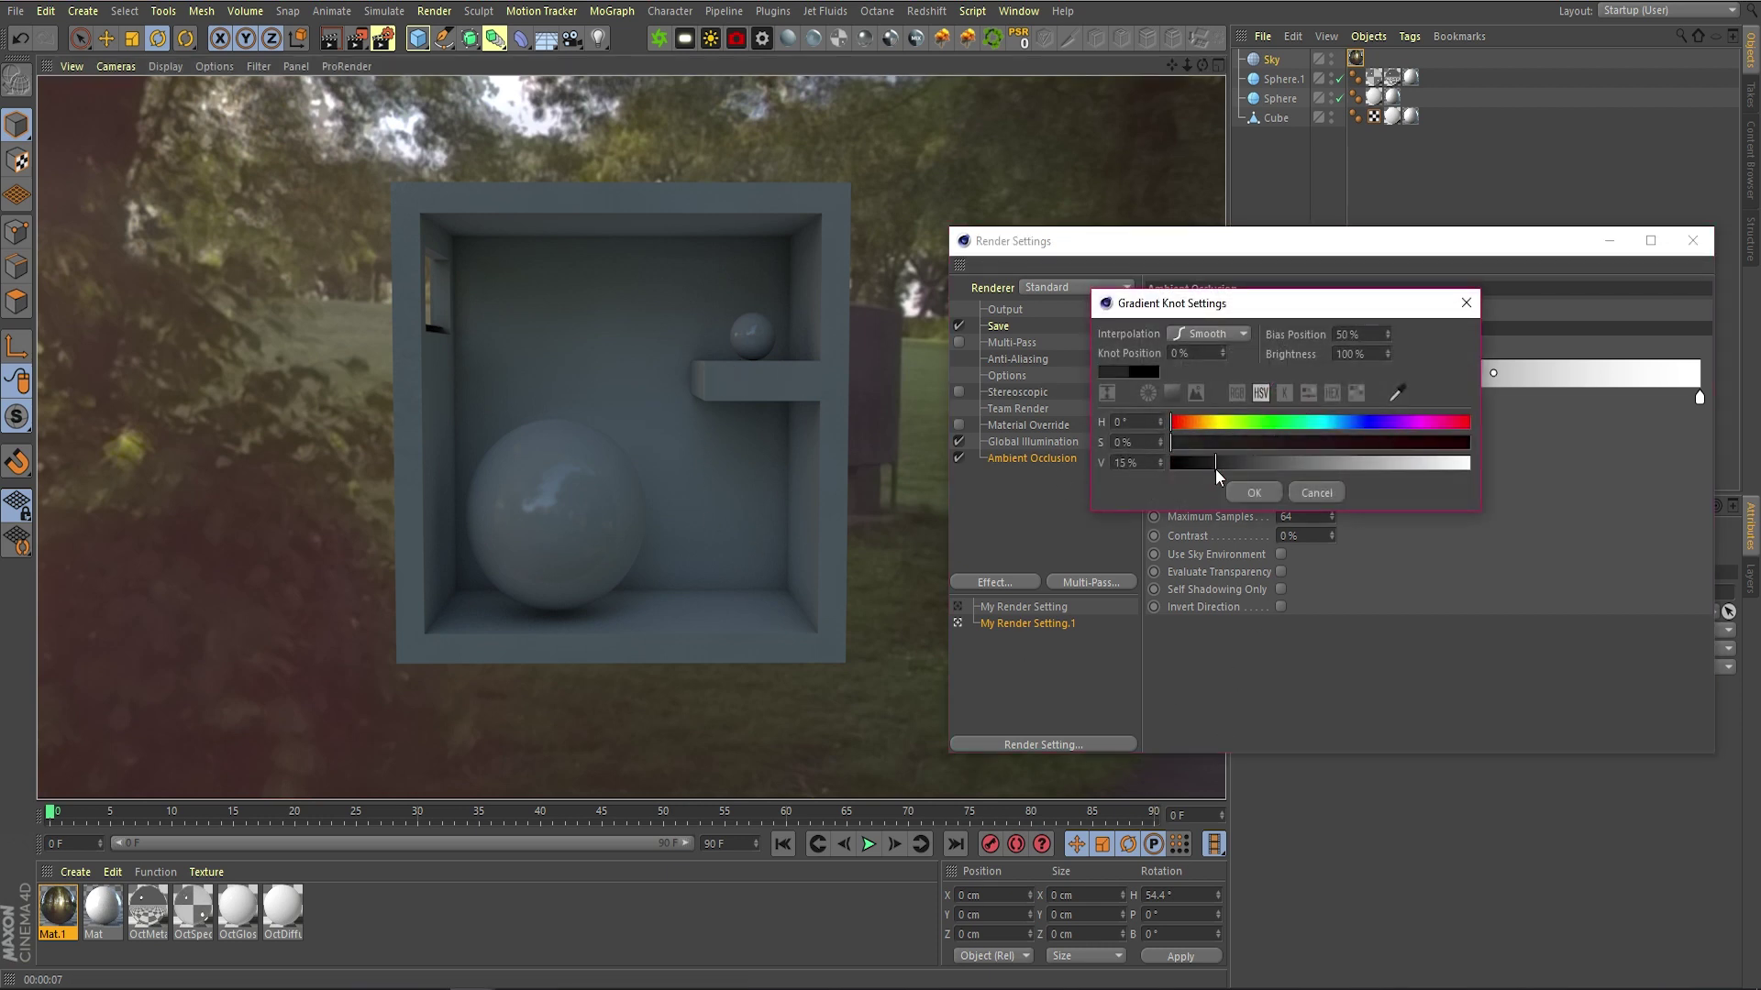
{"action": "left_click", "coordinate": [1249, 491]}
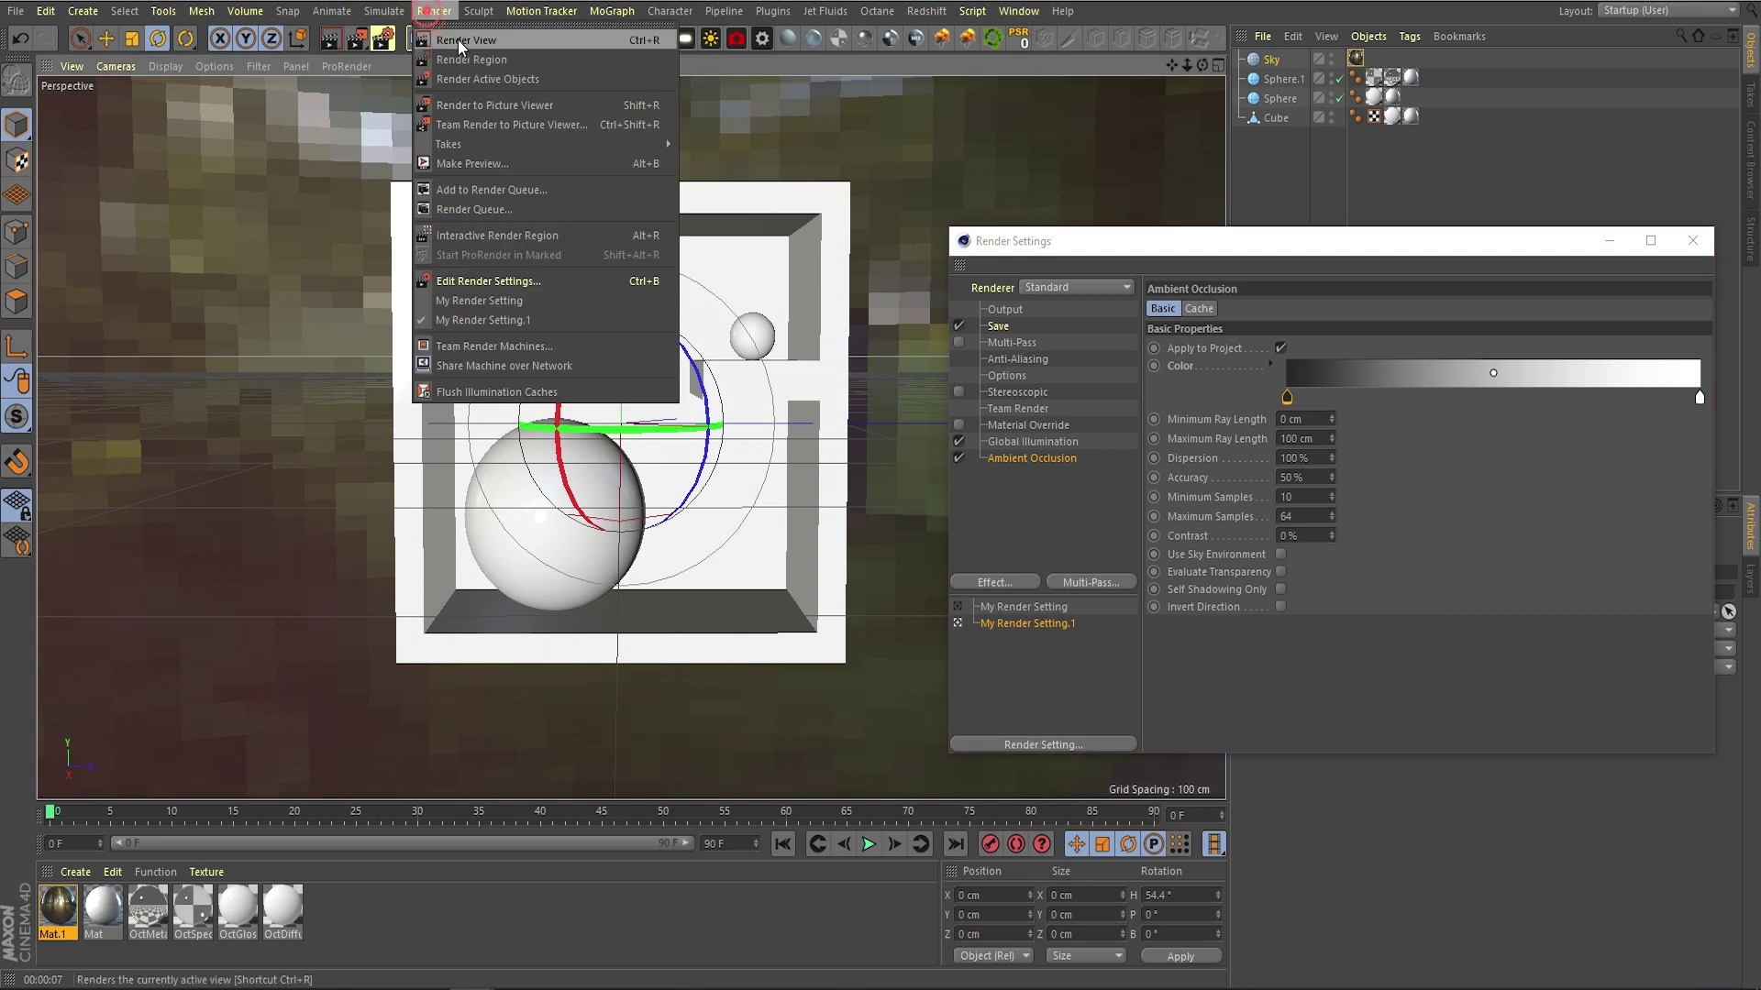
{"action": "left_click", "coordinate": [458, 40]}
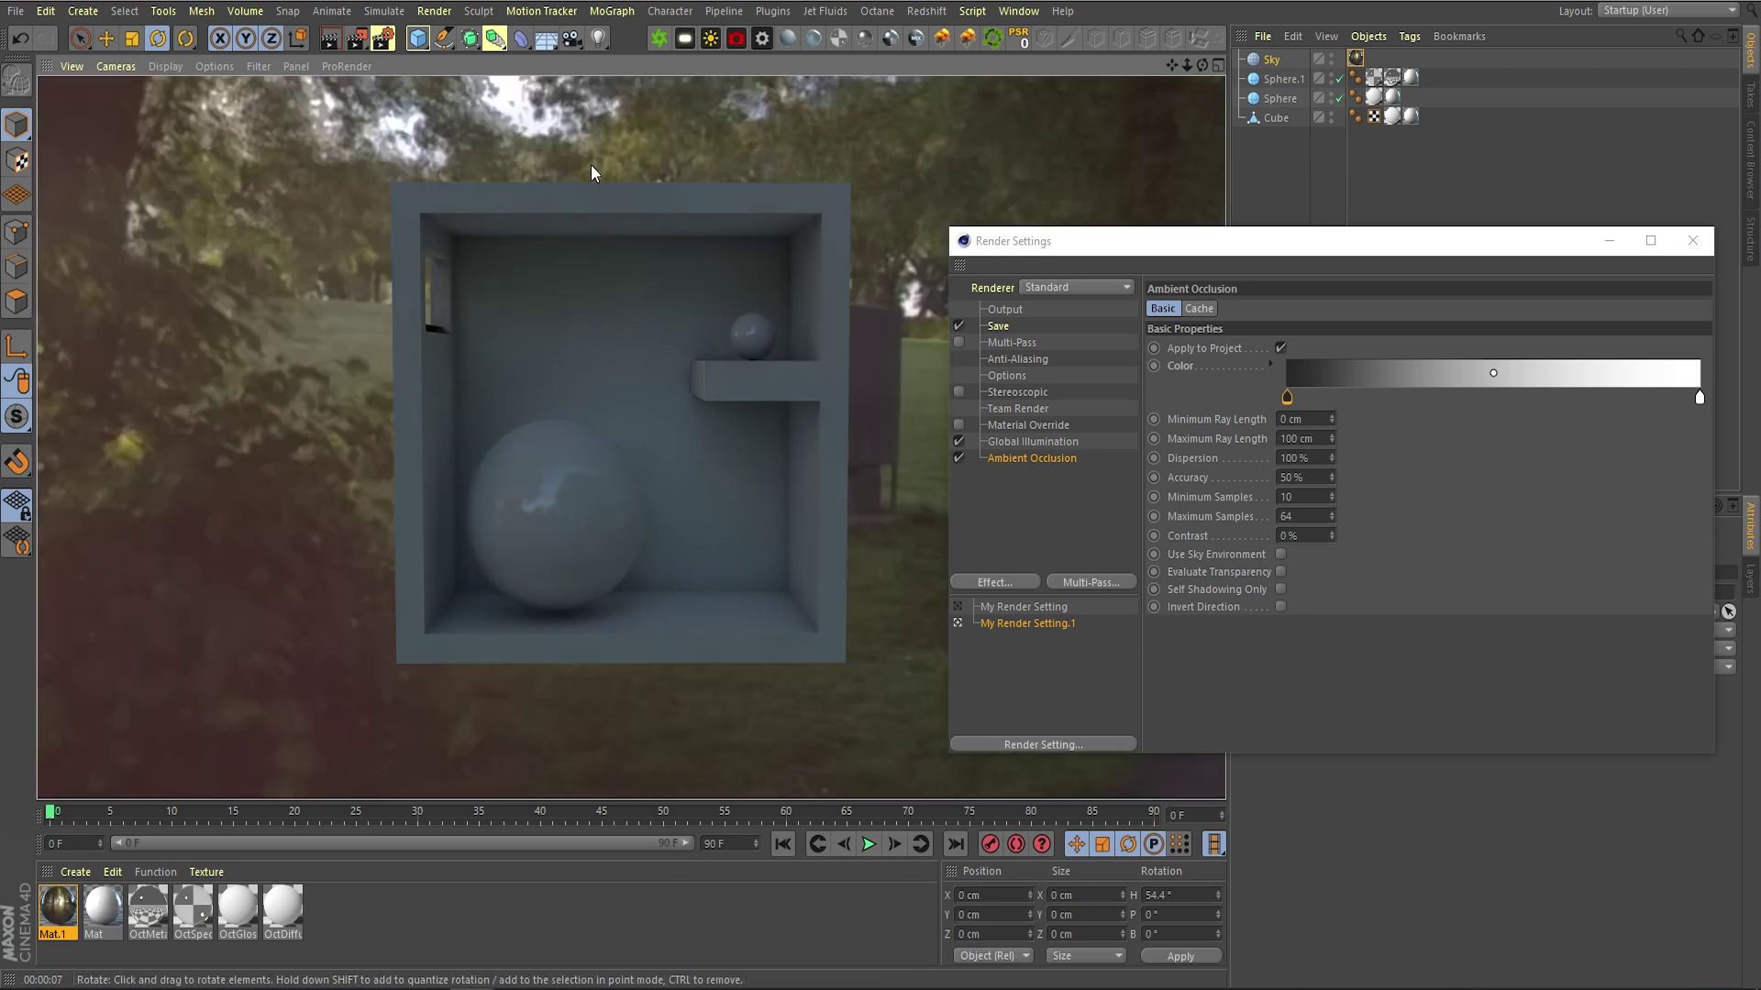
Set Mat.1's HDR luminance texture exposure to 4 and render the brighter park-lit scene
{"action": "left_click", "coordinate": [1693, 240]}
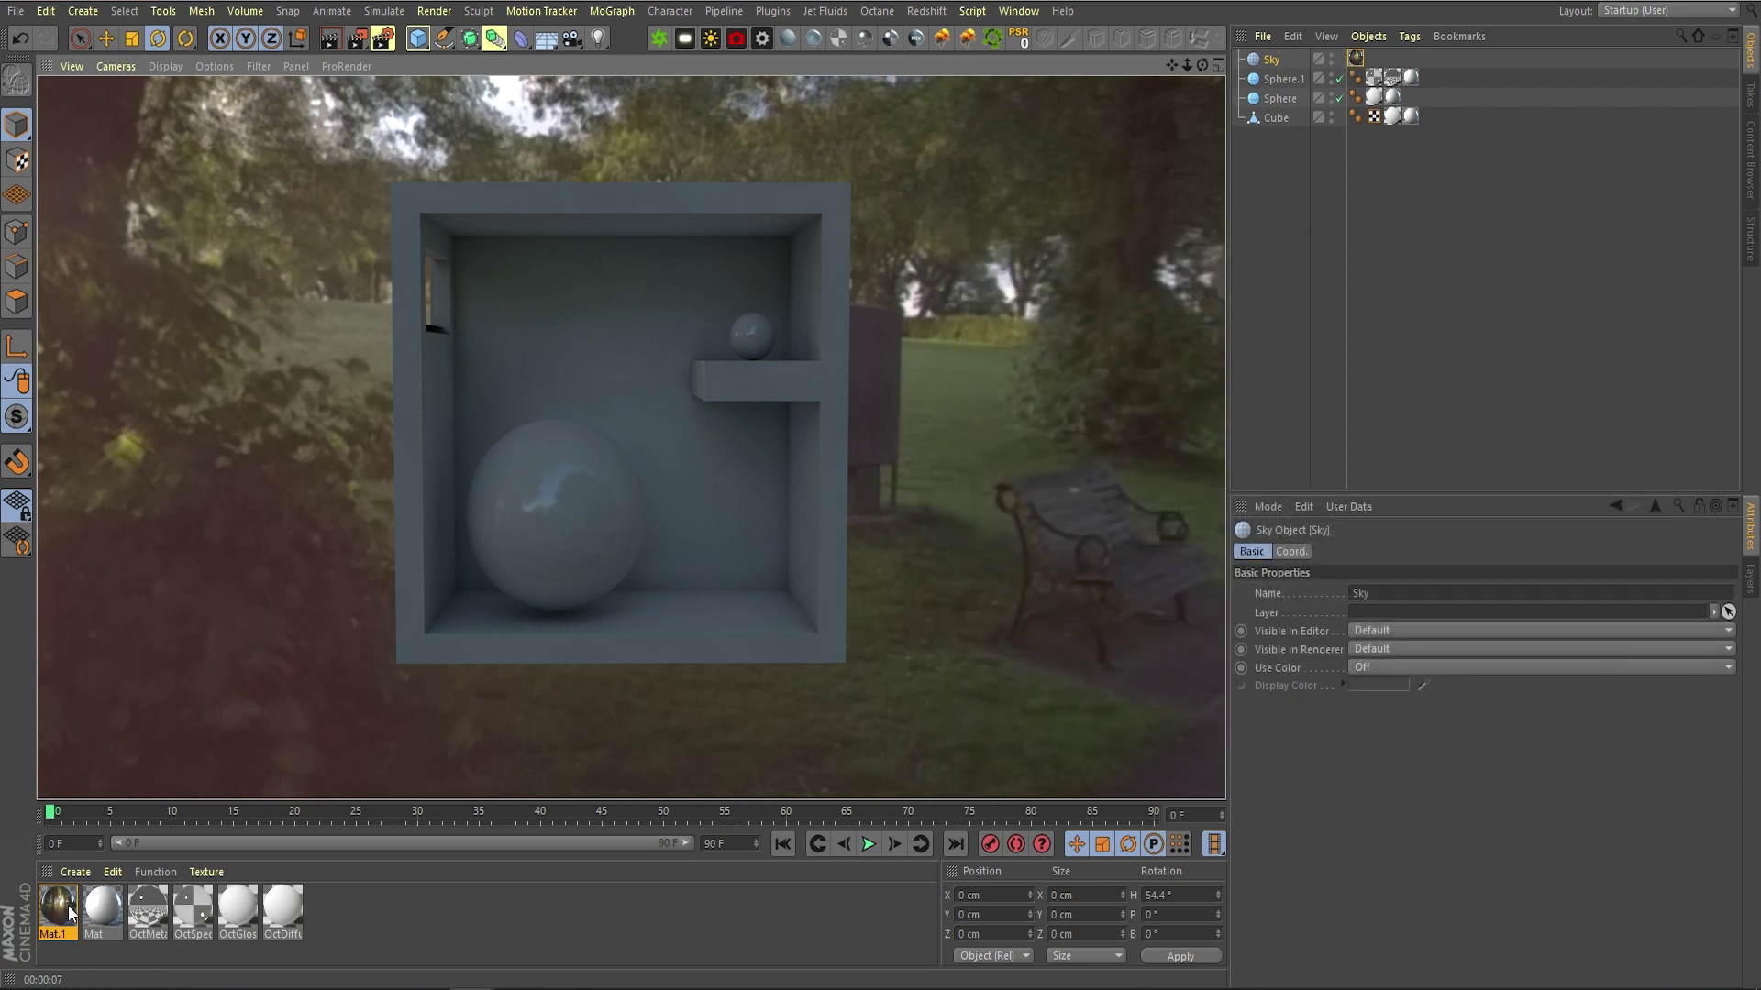
{"action": "double_click", "coordinate": [1355, 59]}
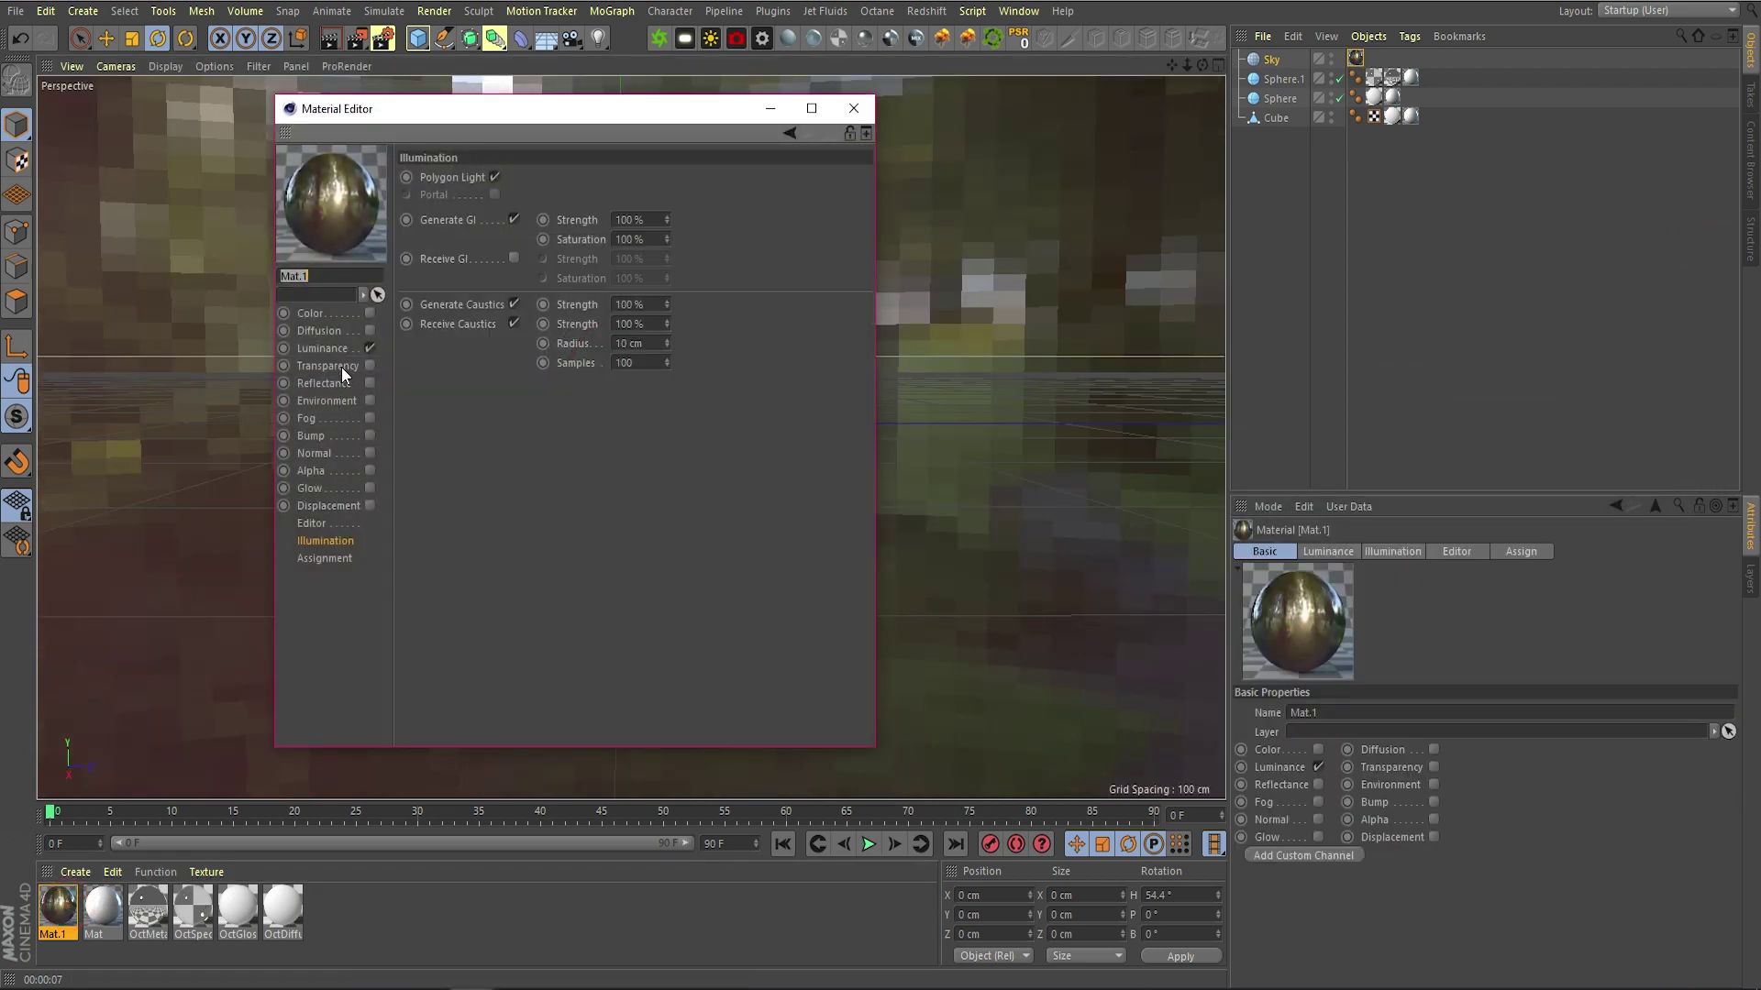
{"action": "left_click", "coordinate": [329, 349]}
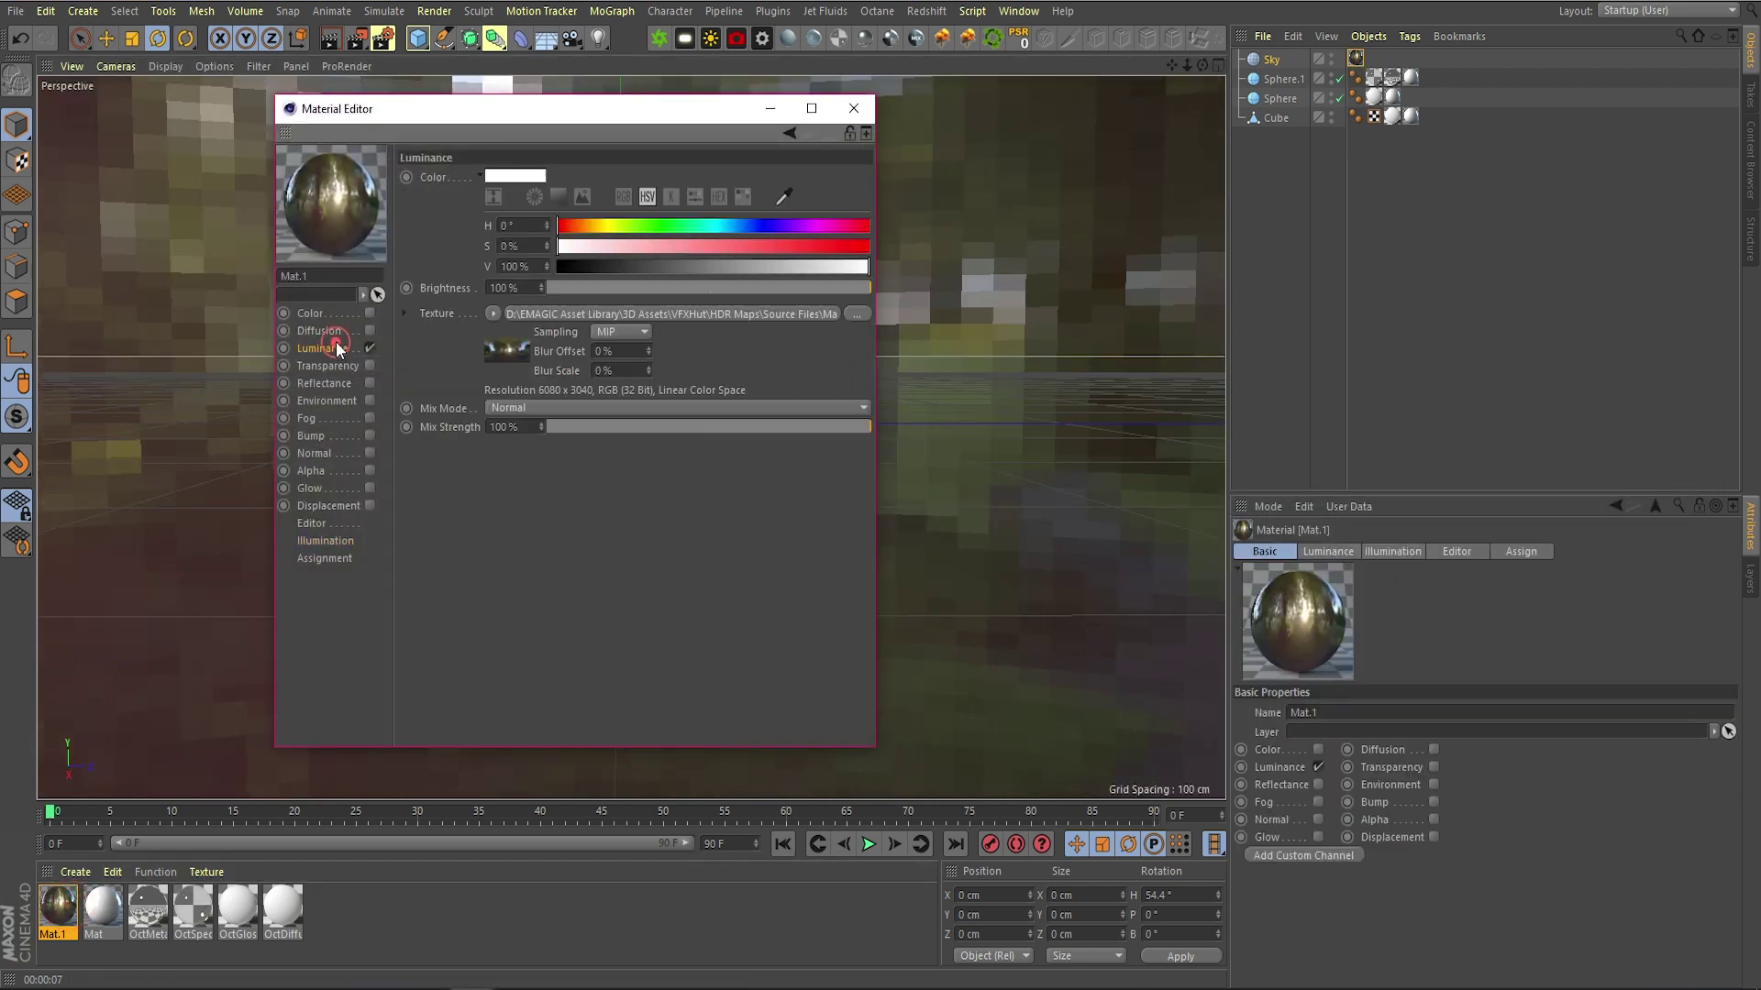
{"action": "left_click", "coordinate": [601, 315]}
{"action": "double_click", "coordinate": [558, 423]}
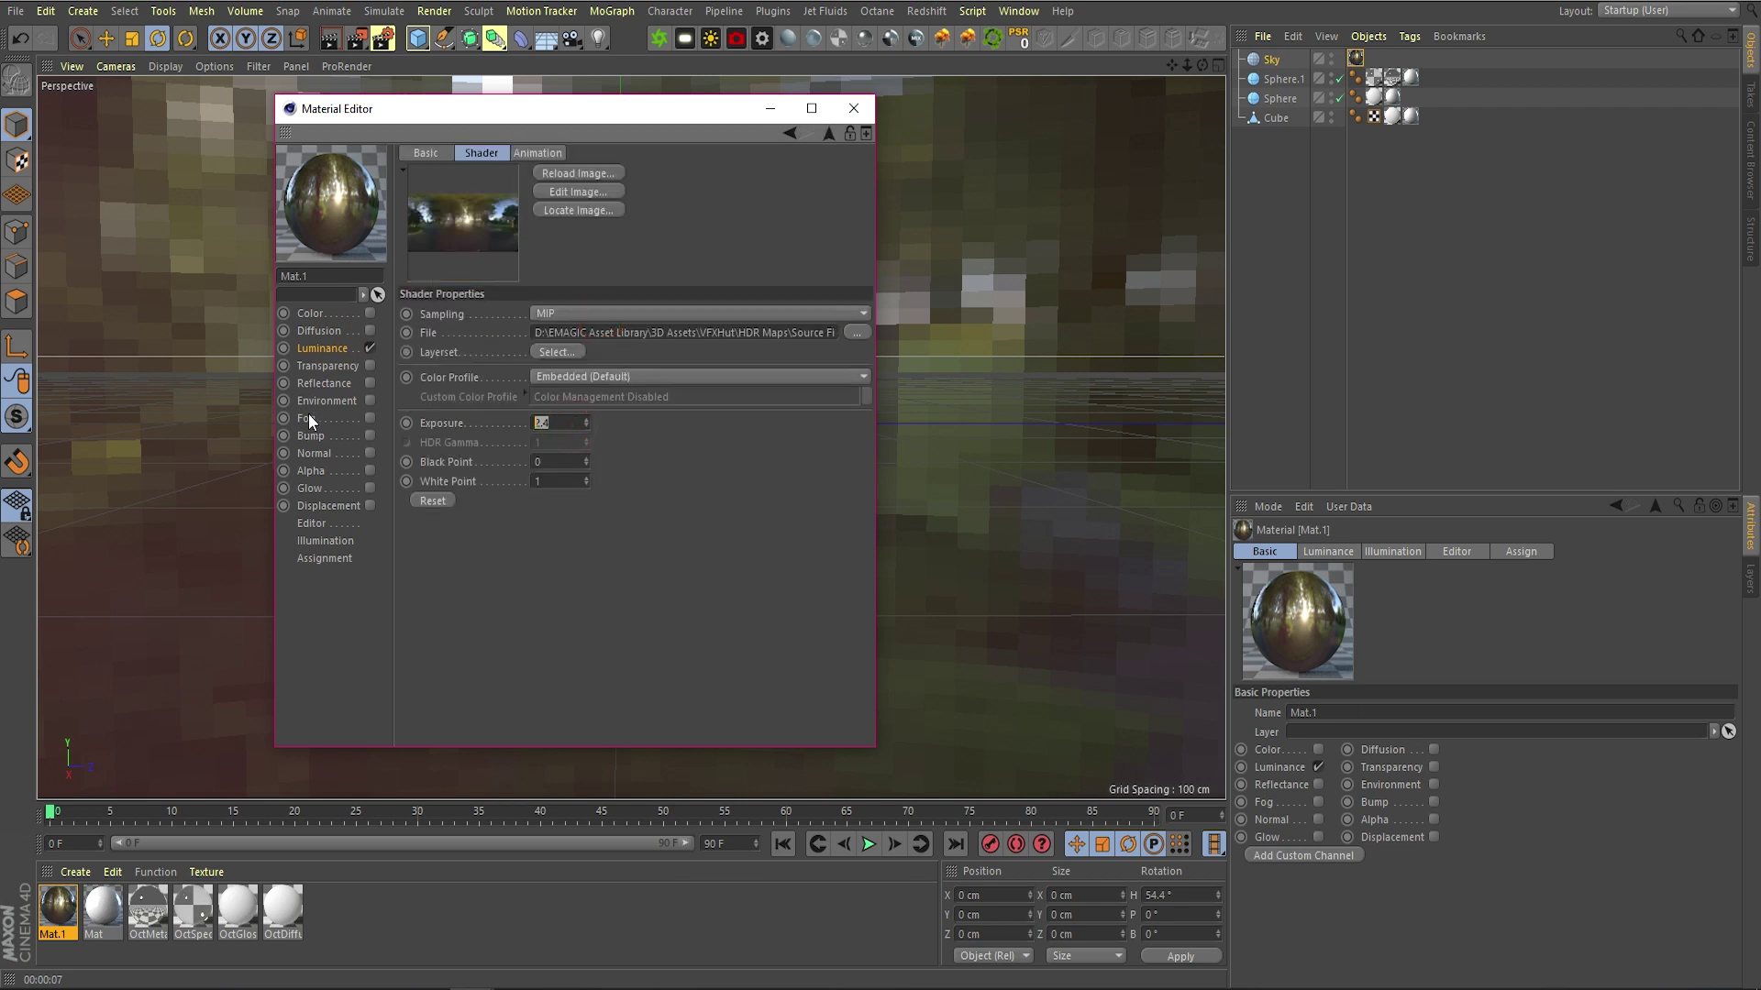
{"action": "type", "text": "4"}
{"action": "key", "text": "Return"}
{"action": "left_click", "coordinate": [853, 108]}
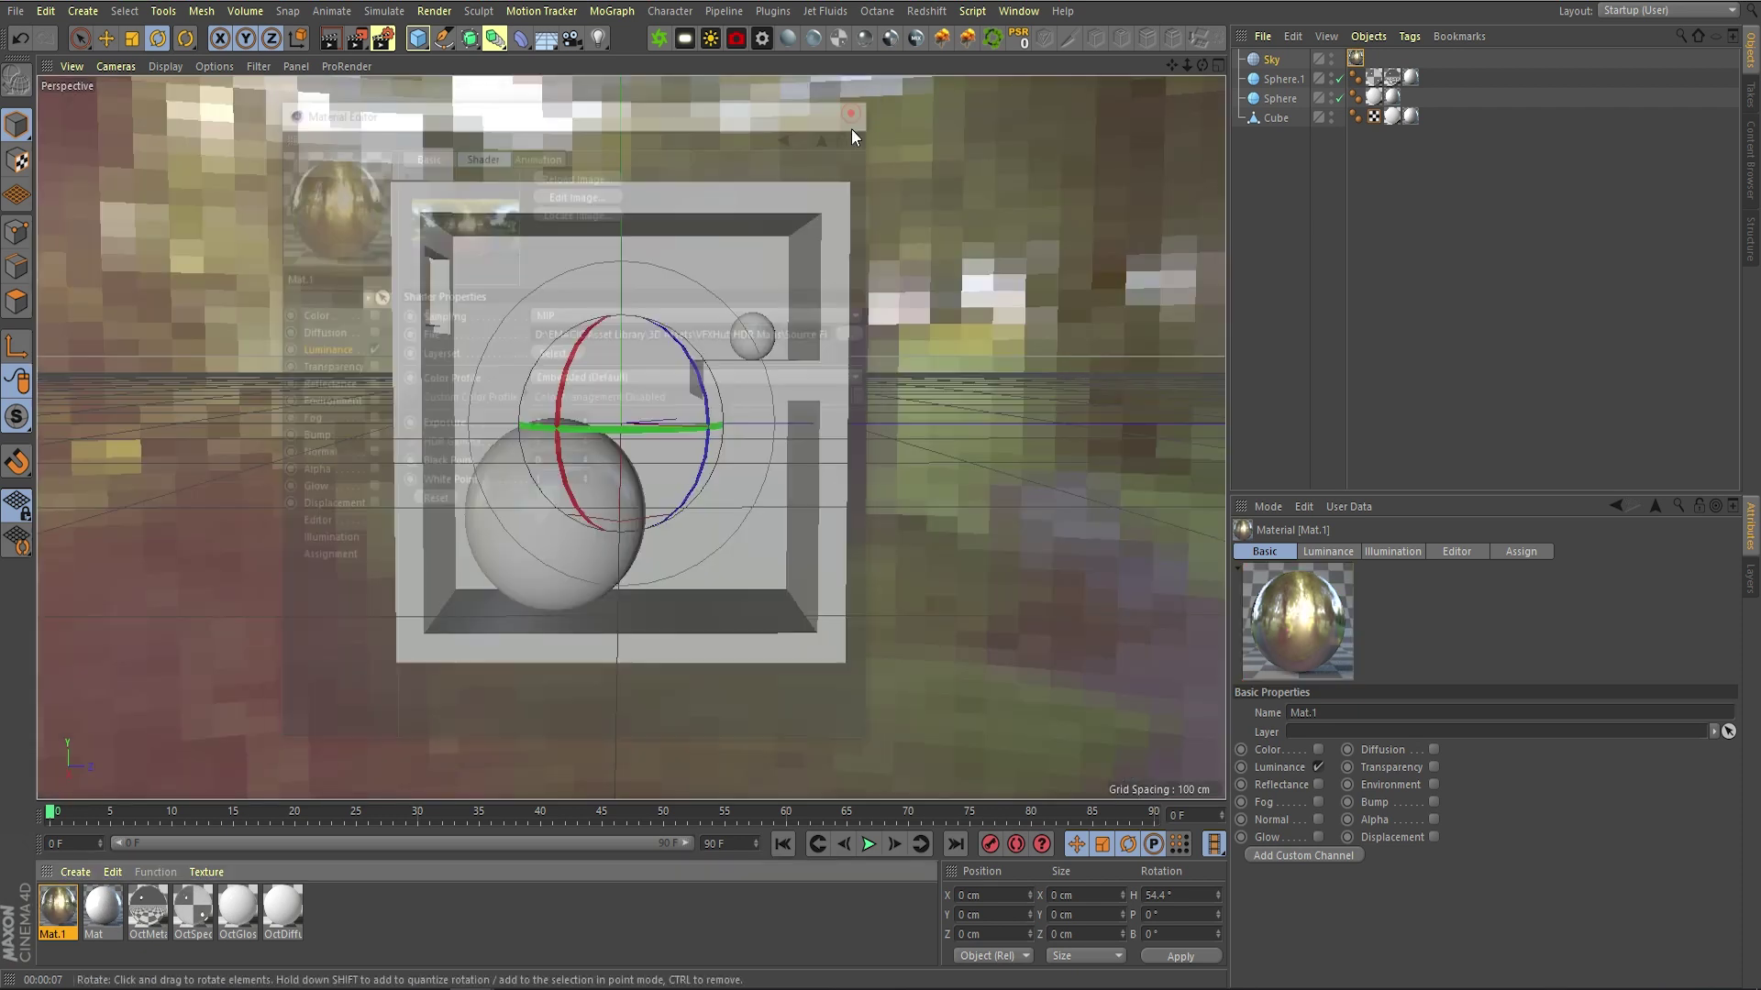
{"action": "left_click", "coordinate": [449, 13]}
{"action": "left_click", "coordinate": [451, 44]}
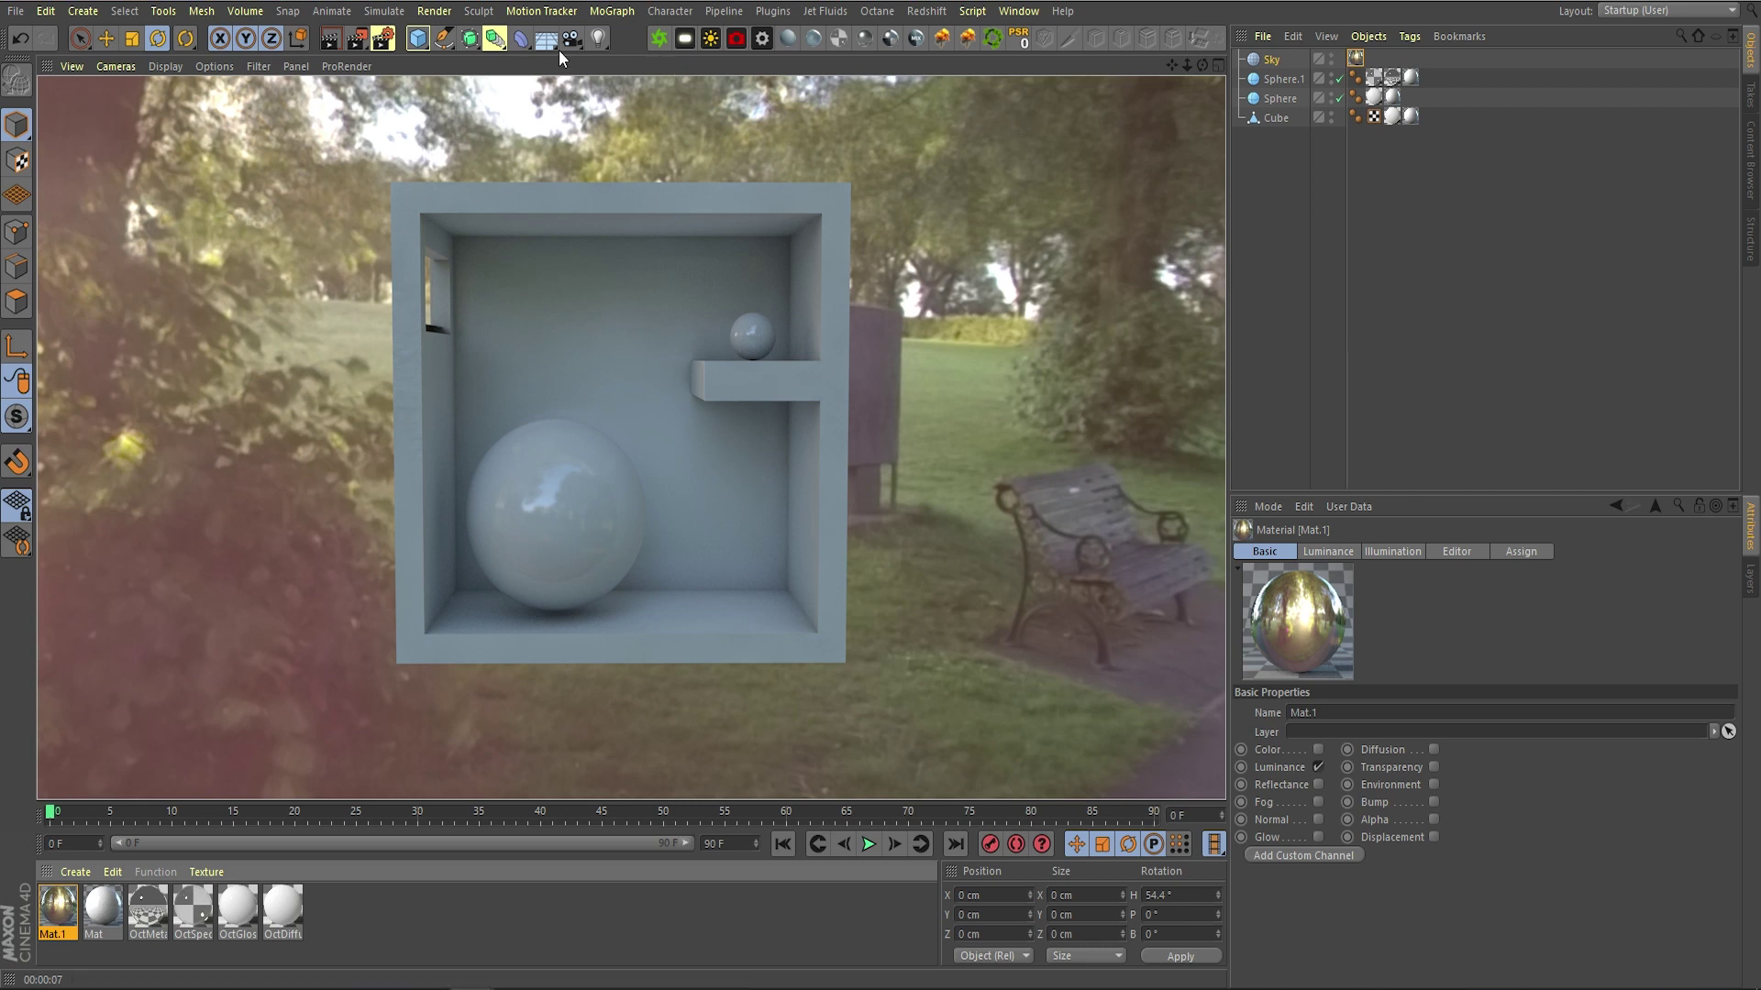
Add an omni light and move it up above the box centre
{"action": "left_click", "coordinate": [607, 41]}
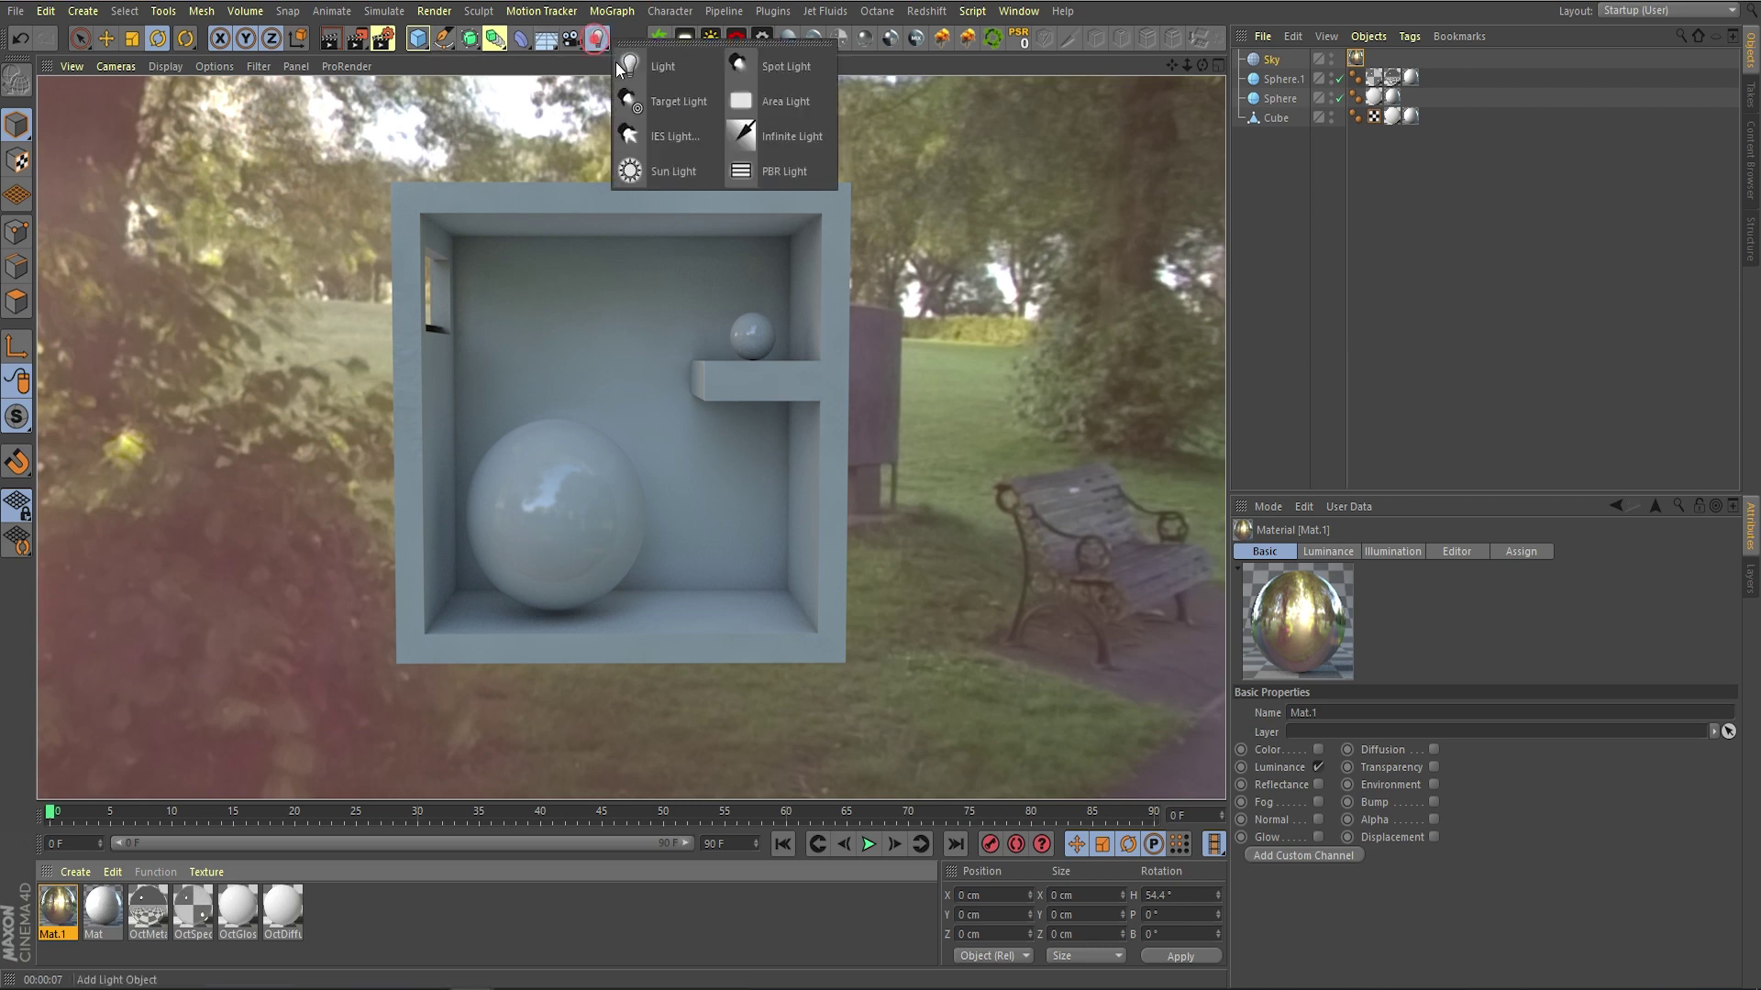
{"action": "left_click", "coordinate": [677, 70]}
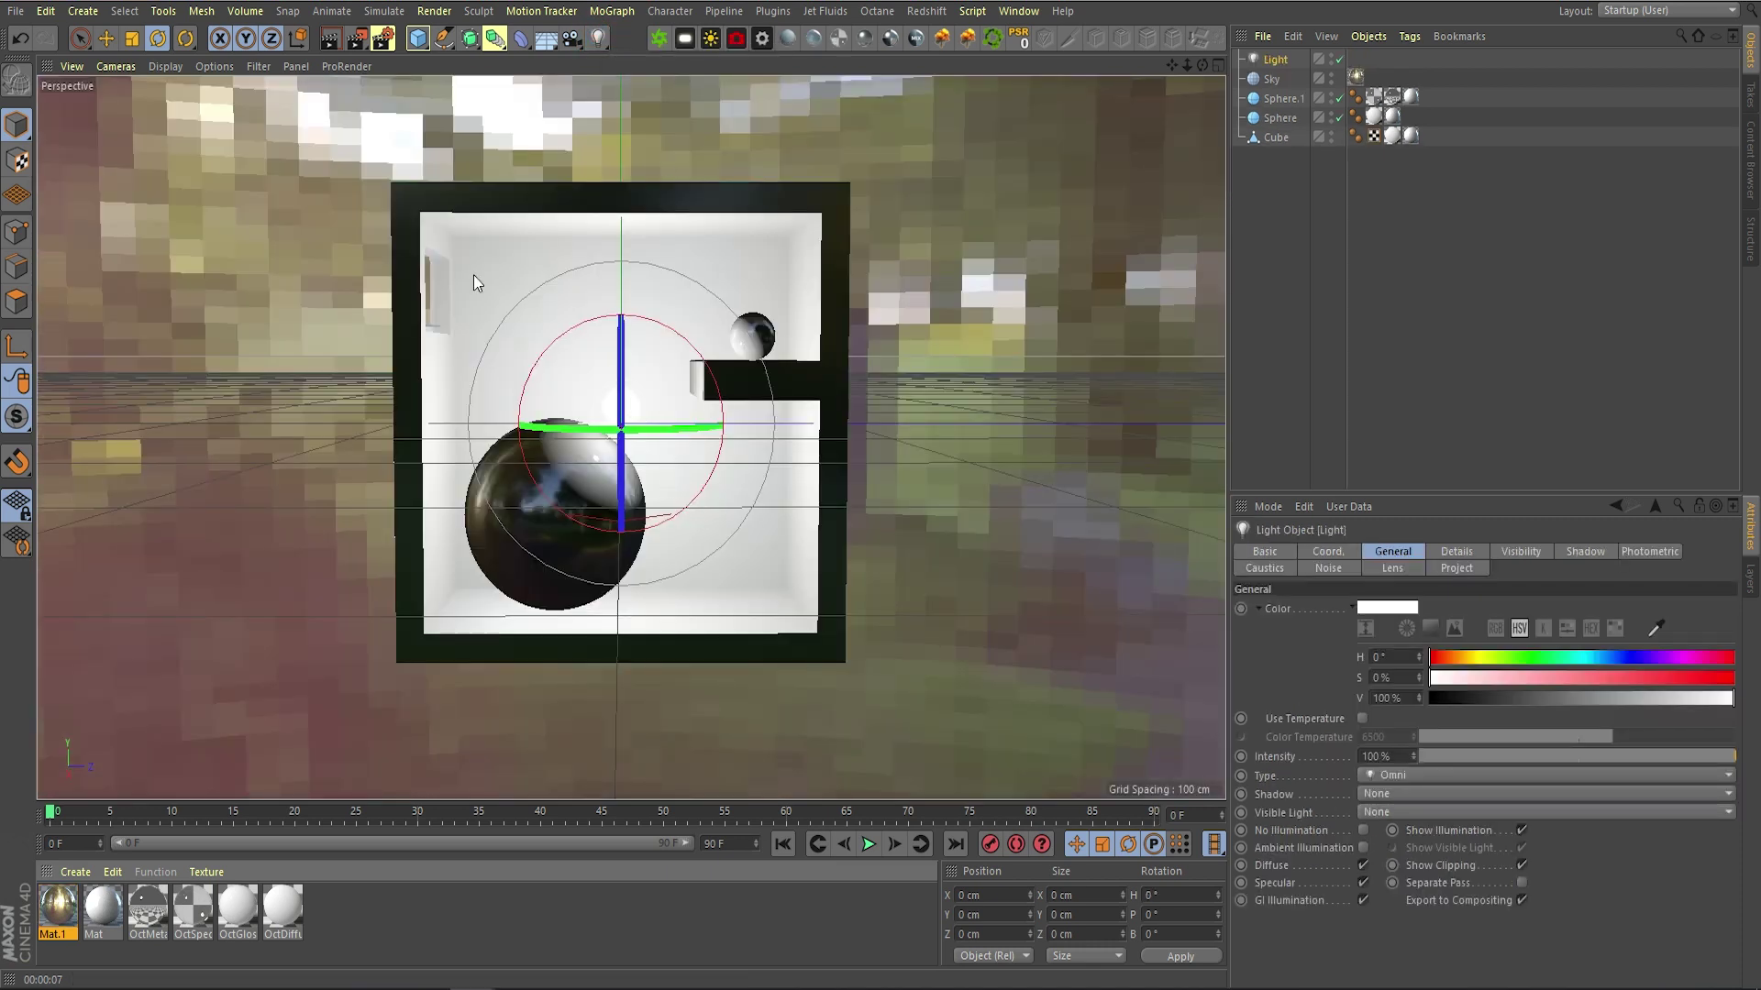
{"action": "left_click", "coordinate": [108, 44]}
{"action": "mouse_move", "coordinate": [779, 427]}
{"action": "left_mouse_down"}
{"action": "mouse_move", "coordinate": [752, 420]}
{"action": "mouse_move", "coordinate": [785, 423]}
{"action": "left_mouse_up"}
{"action": "left_click_drag", "start_coordinate": [630, 404], "coordinate": [630, 353]}
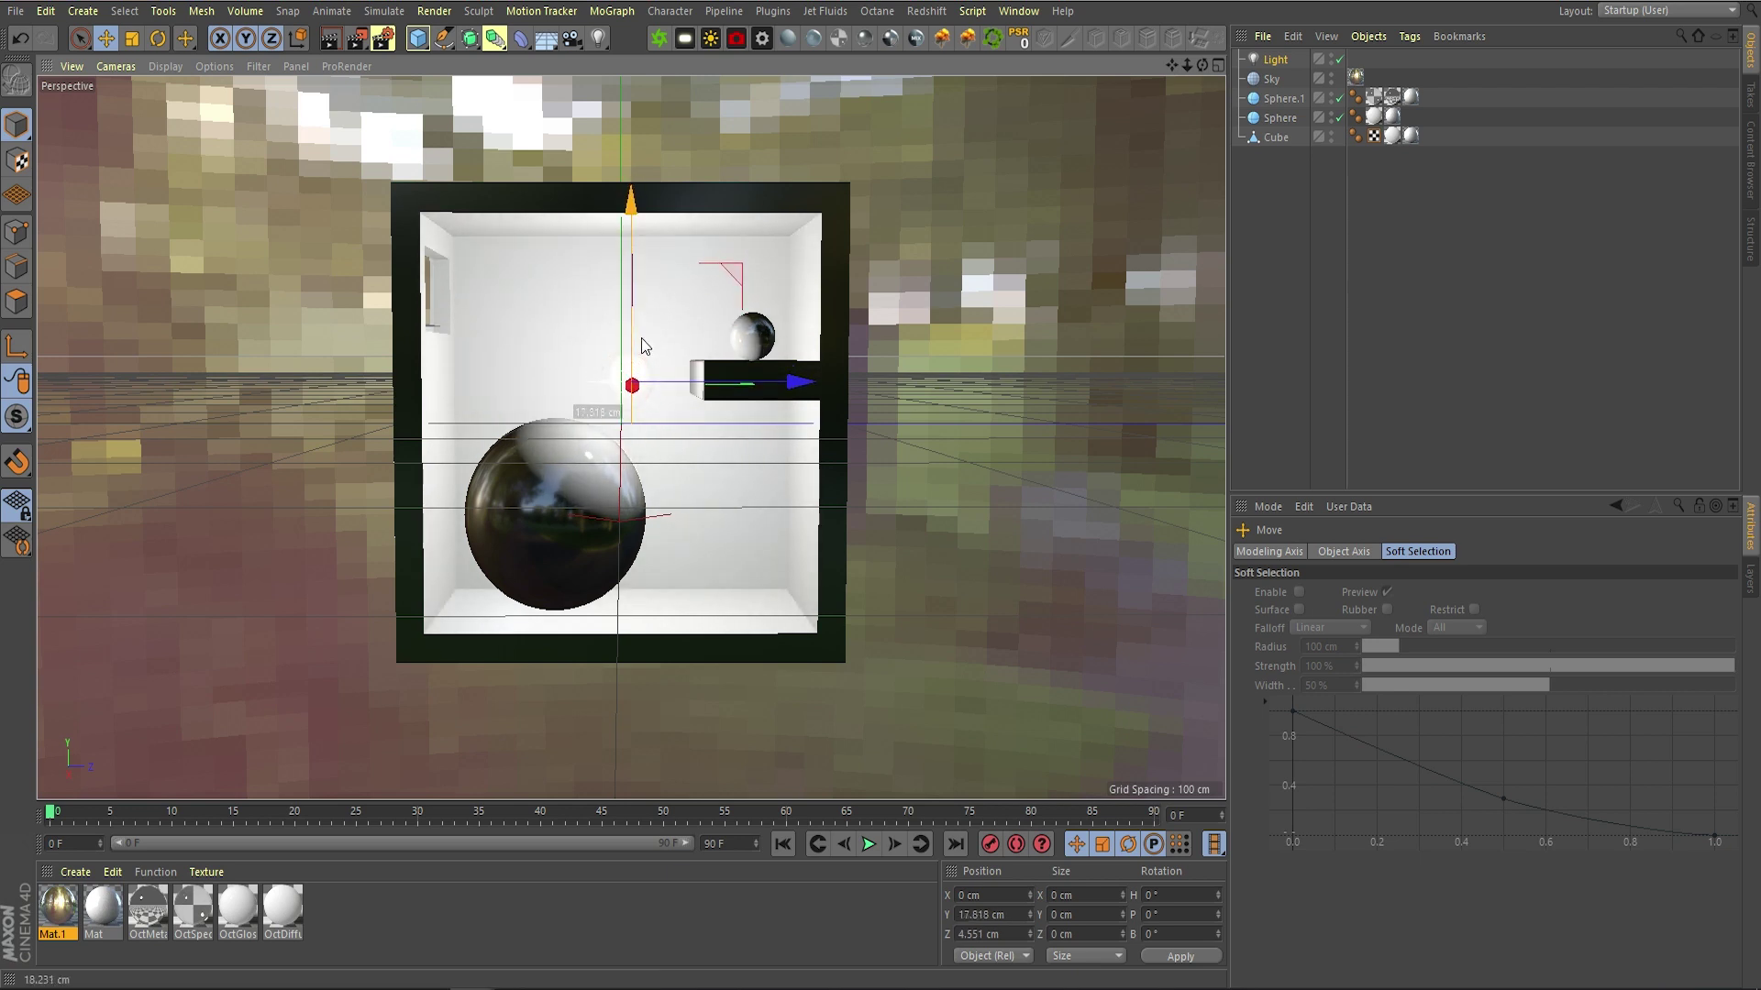
Give the light Shadow Maps (Soft) and 65% intensity, then render a preview
{"action": "left_click", "coordinate": [1275, 59]}
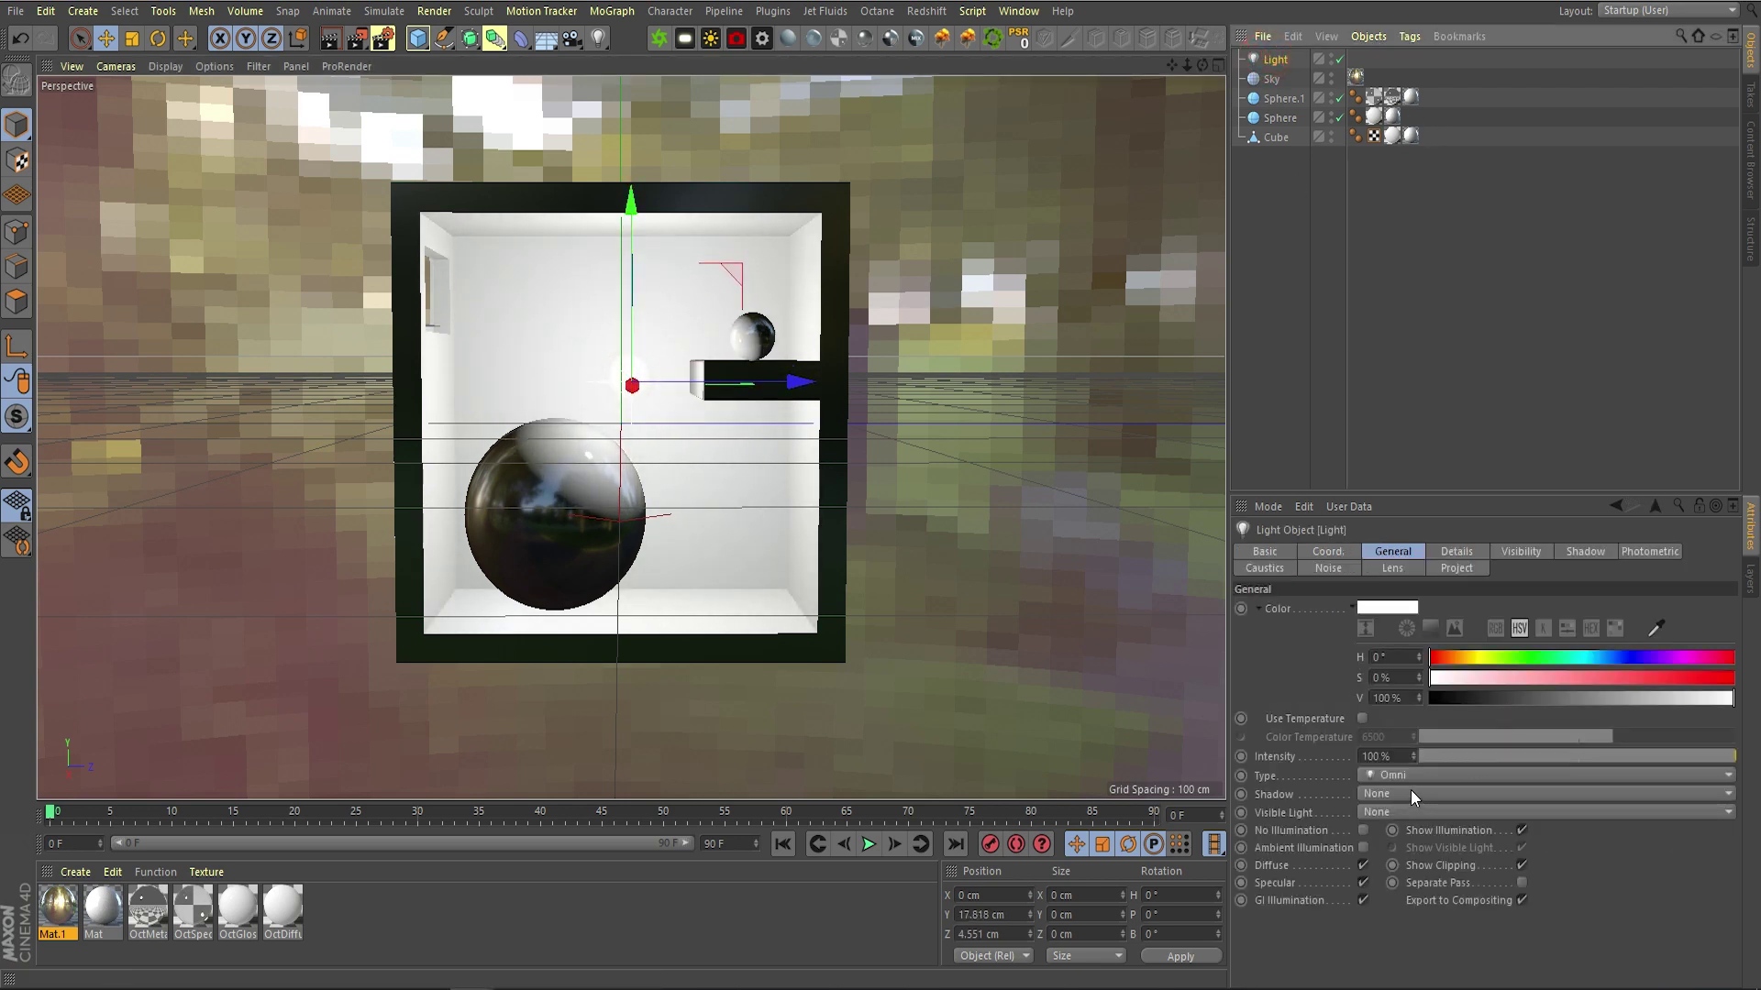
{"action": "left_click", "coordinate": [1410, 794]}
{"action": "left_click", "coordinate": [1423, 833]}
{"action": "left_click_drag", "start_coordinate": [1582, 759], "coordinate": [1626, 757]}
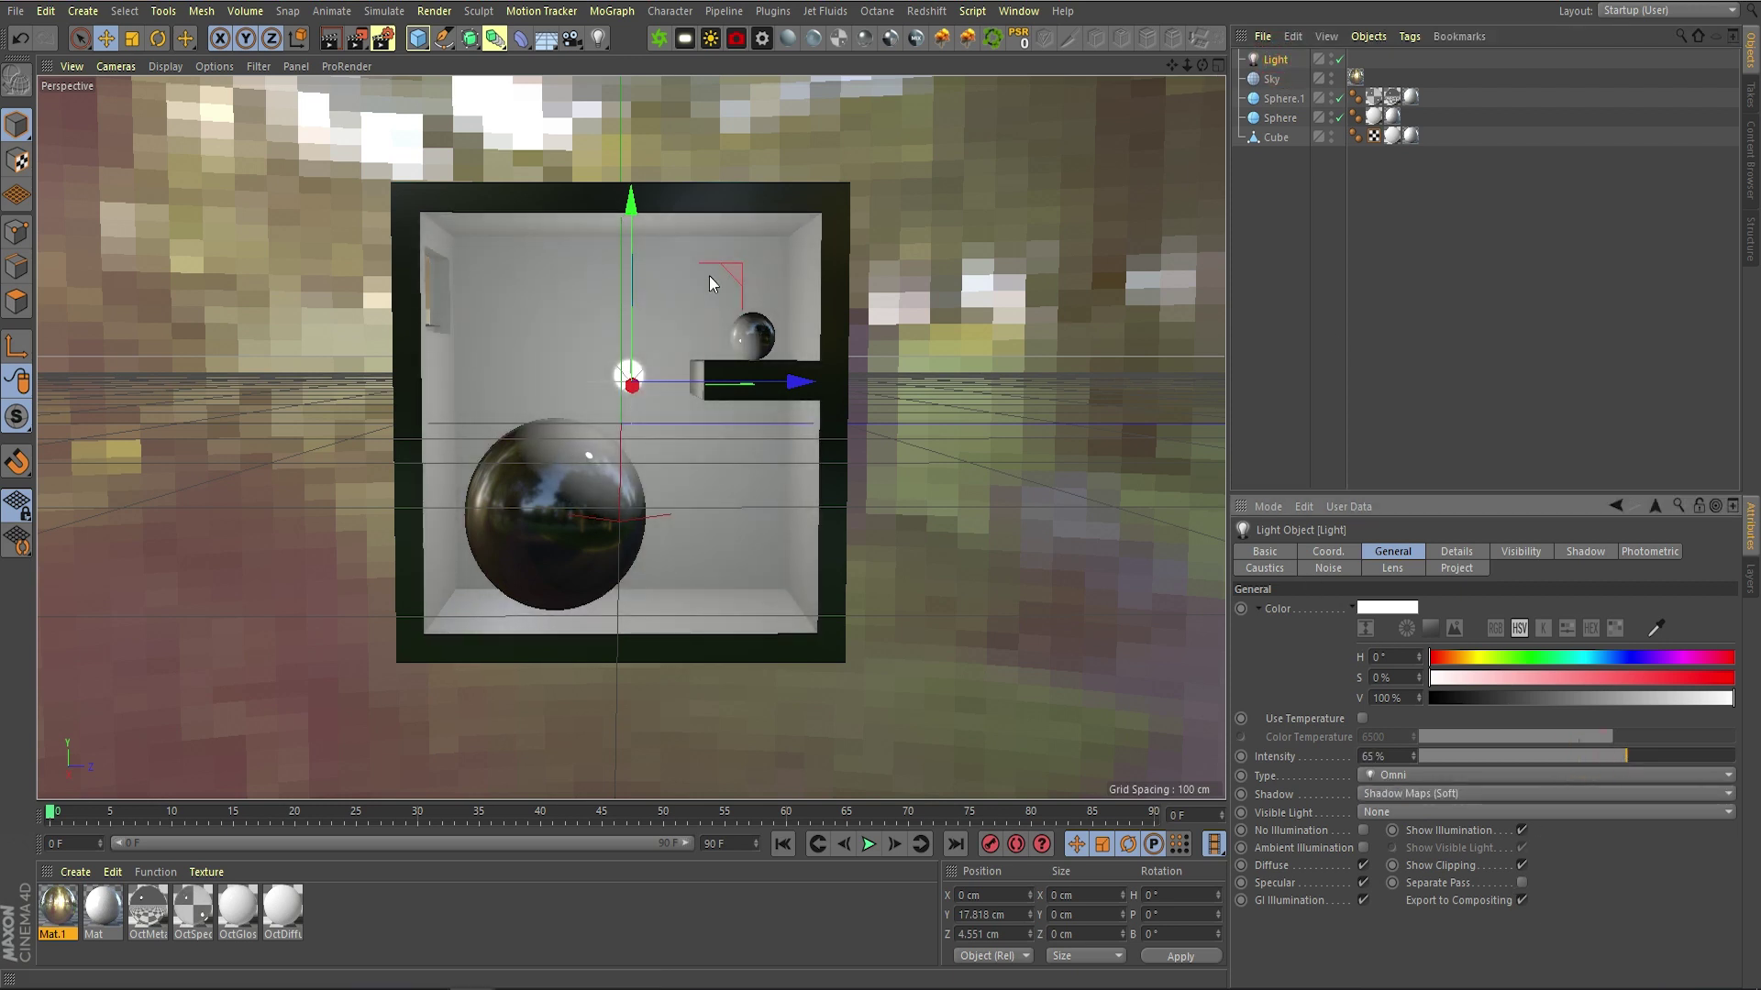
{"action": "left_click", "coordinate": [434, 11]}
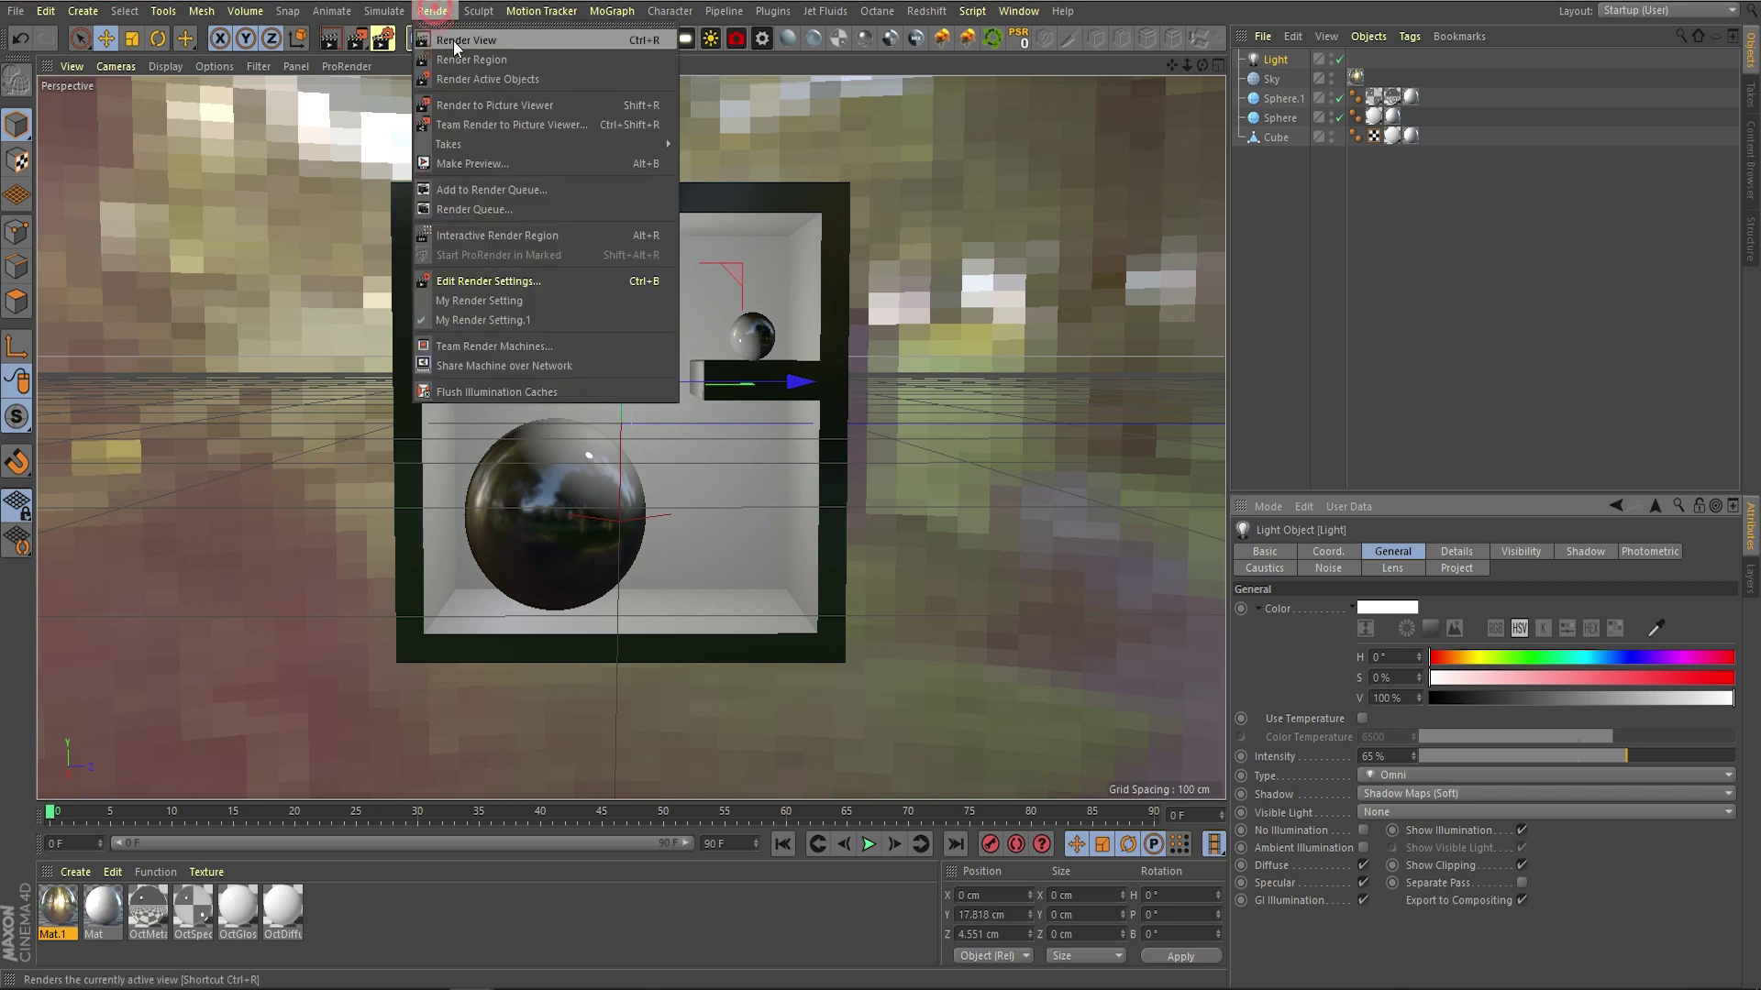
{"action": "left_click", "coordinate": [453, 40]}
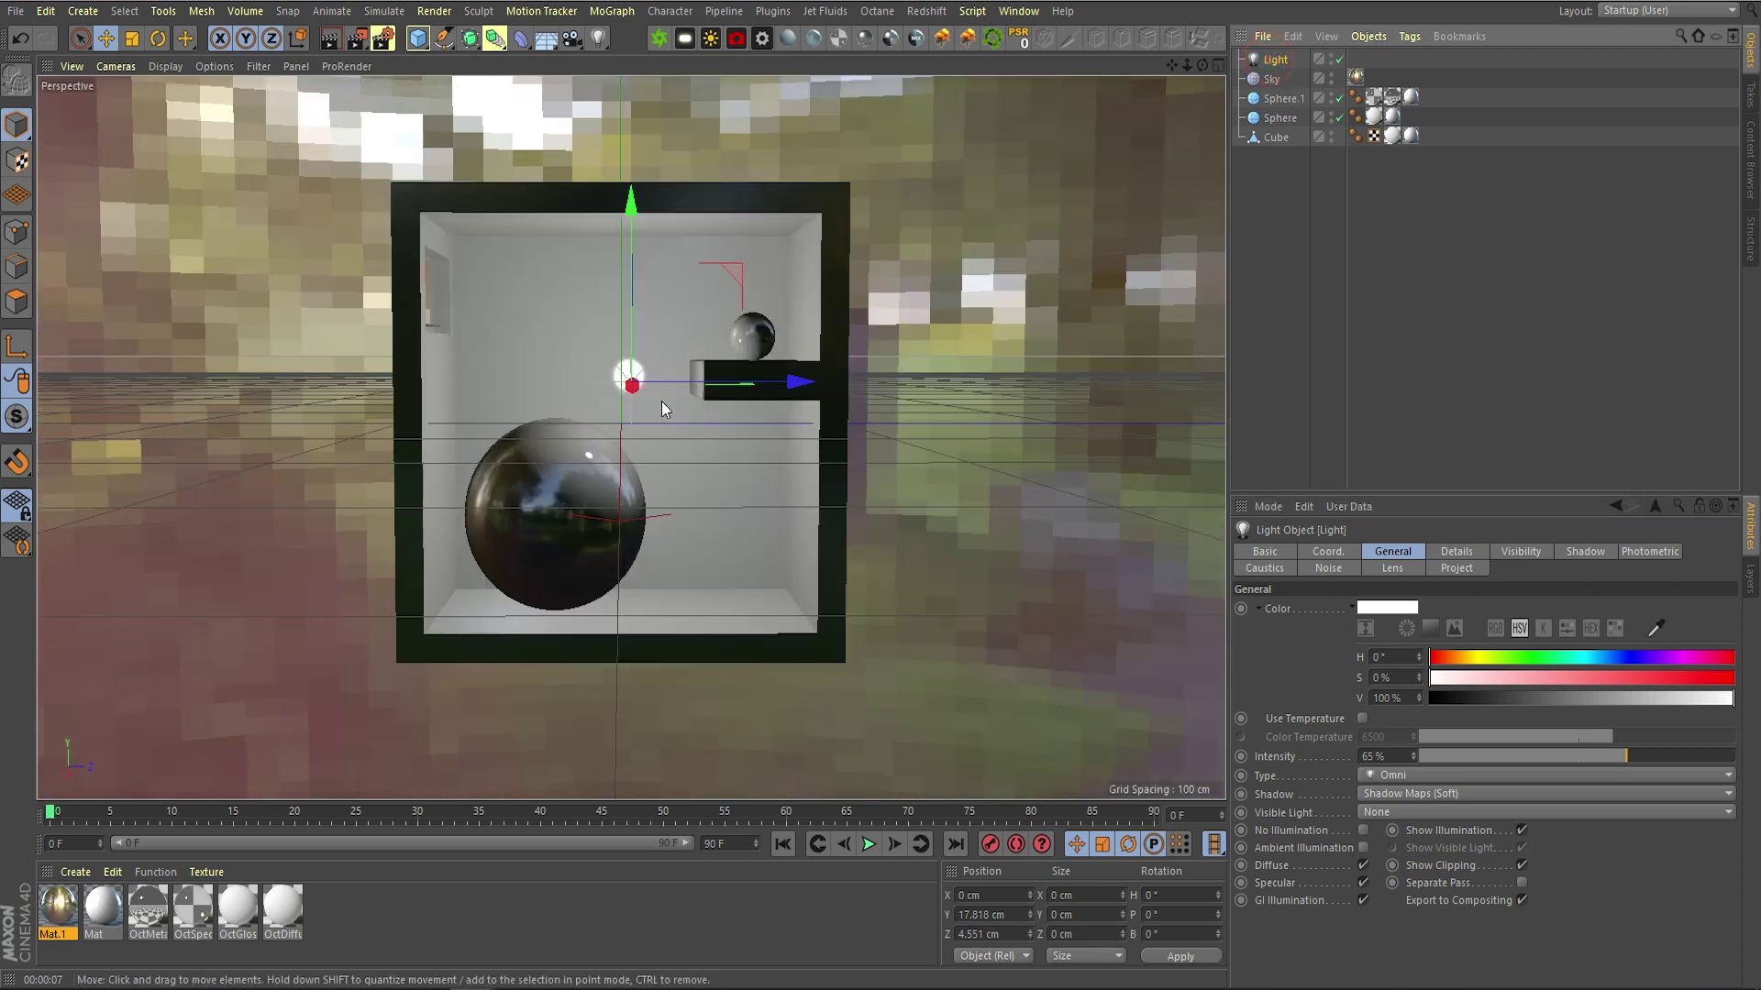
Move the light to Y 139.7 cm, Z −172.9 cm, set intensity 91%, and render
{"action": "left_click_drag", "start_coordinate": [751, 381], "coordinate": [280, 33]}
{"action": "left_click_drag", "start_coordinate": [385, 444], "coordinate": [354, 411]}
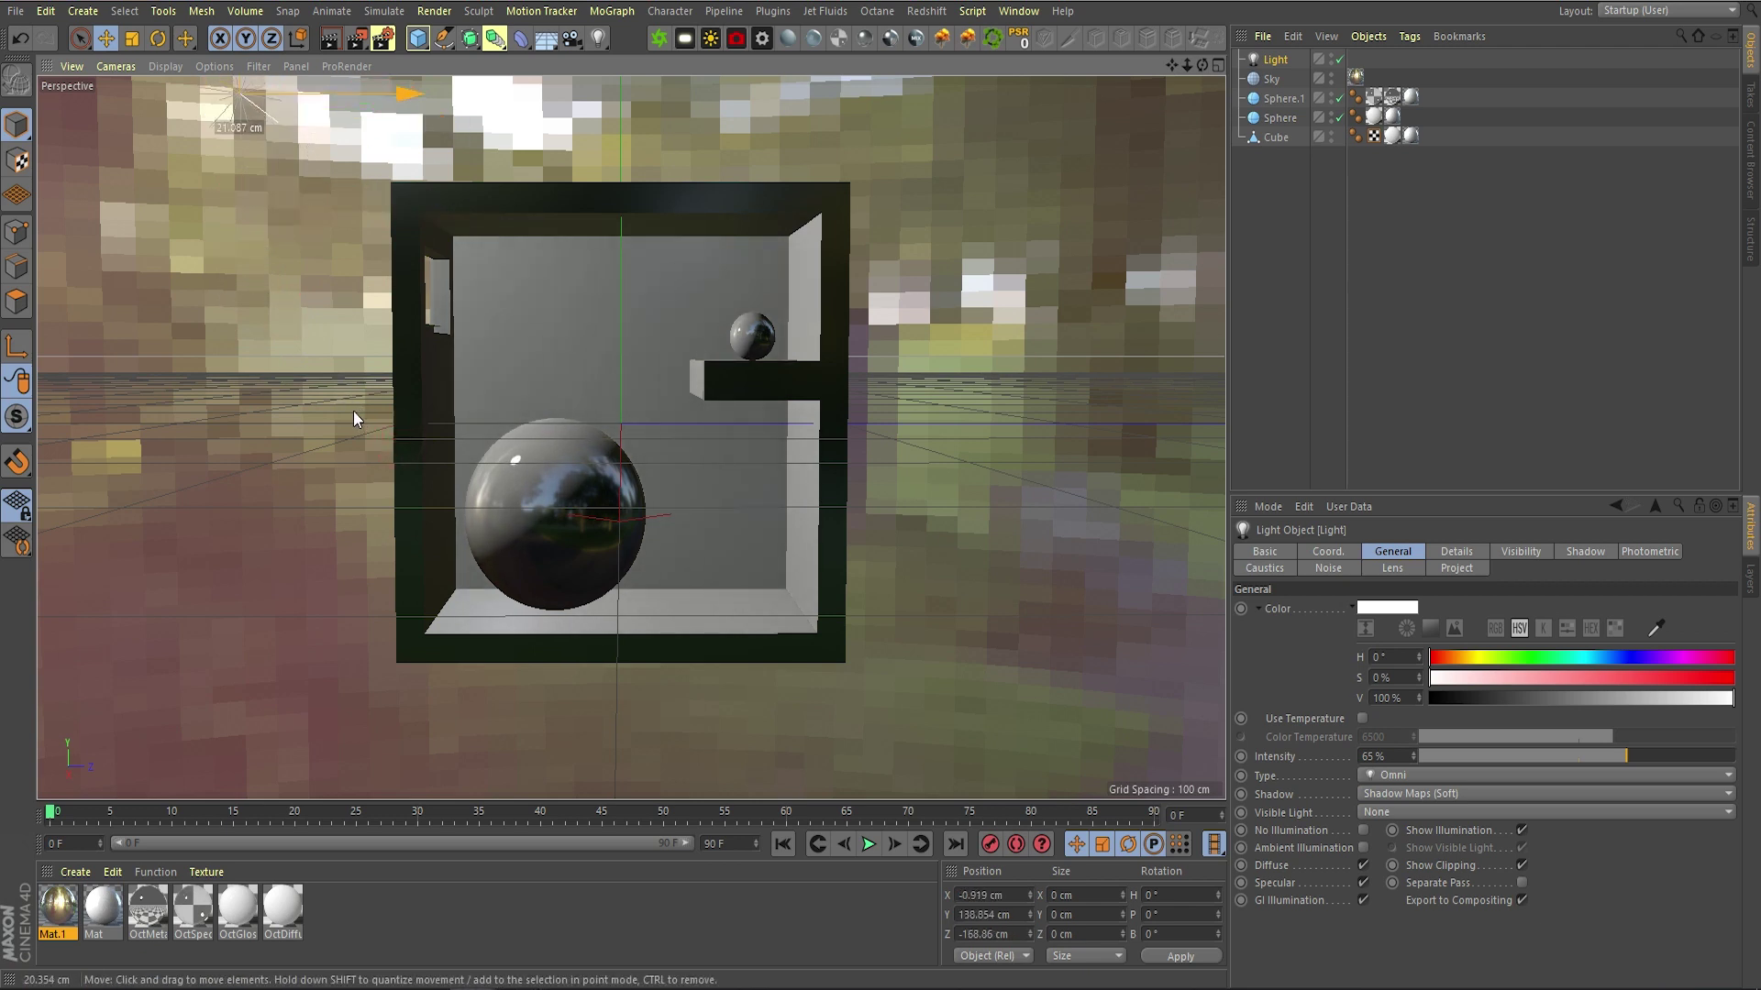
{"action": "left_click", "coordinate": [1275, 59]}
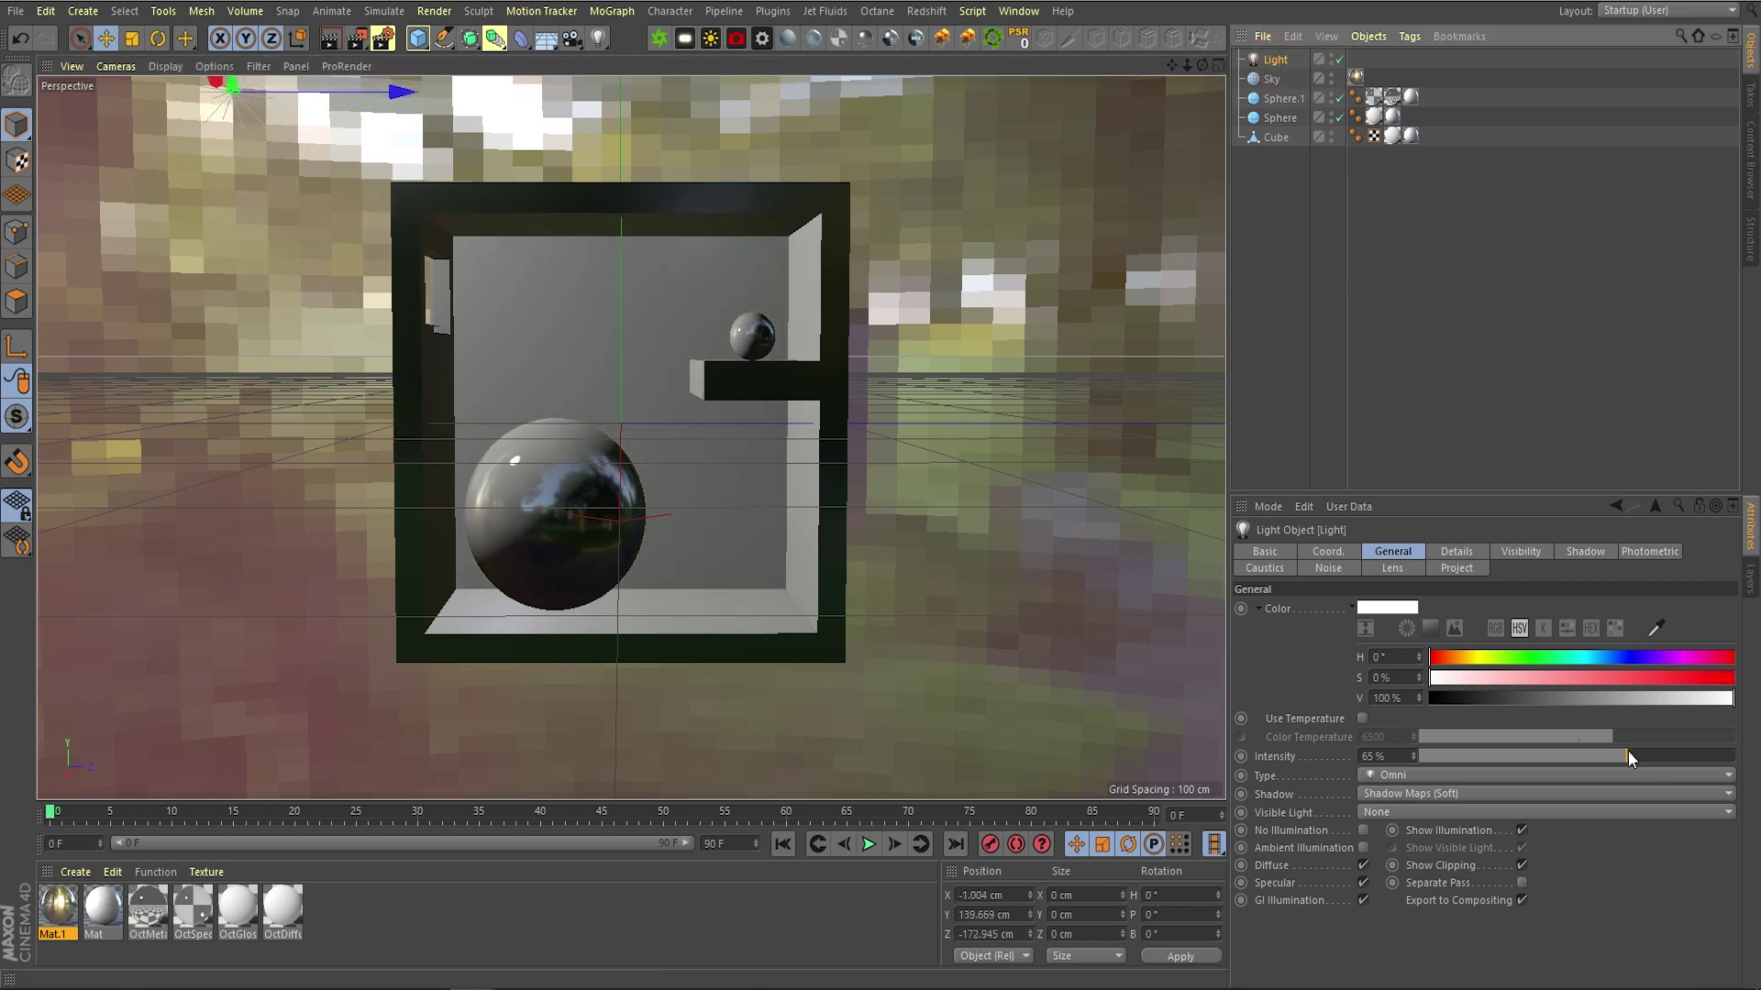
{"action": "left_click_drag", "start_coordinate": [1626, 755], "coordinate": [1709, 756]}
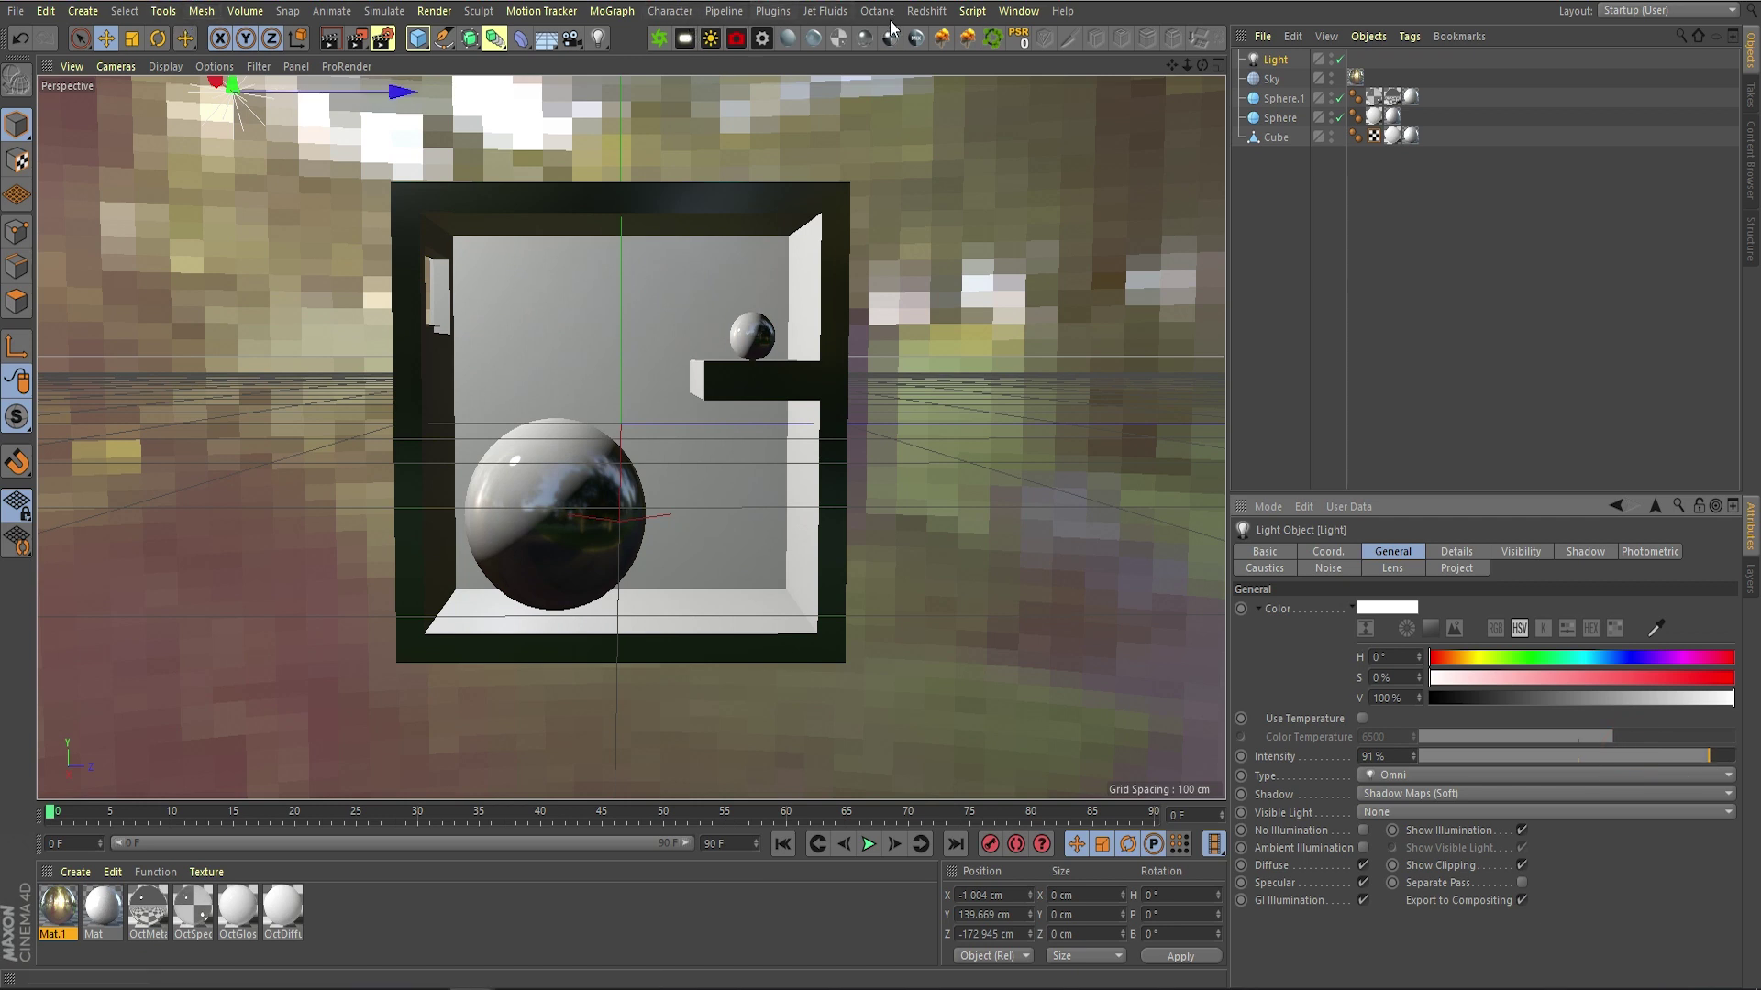
{"action": "left_click", "coordinate": [434, 11]}
{"action": "left_click", "coordinate": [461, 42]}
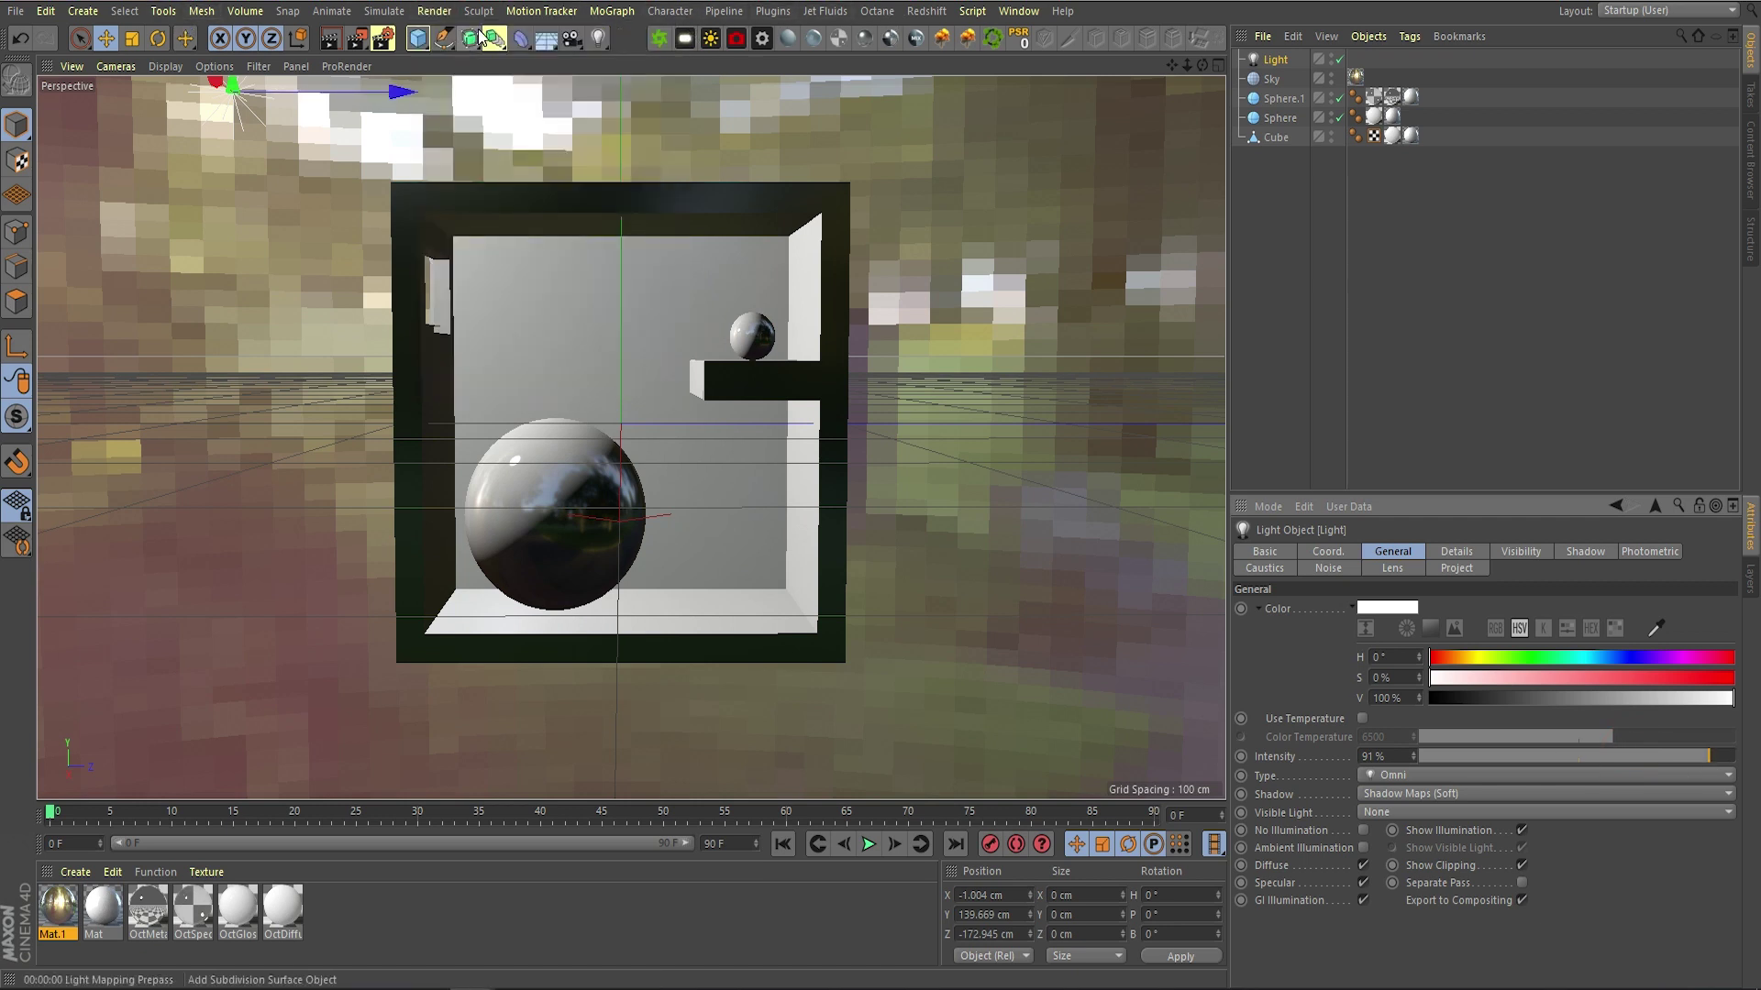